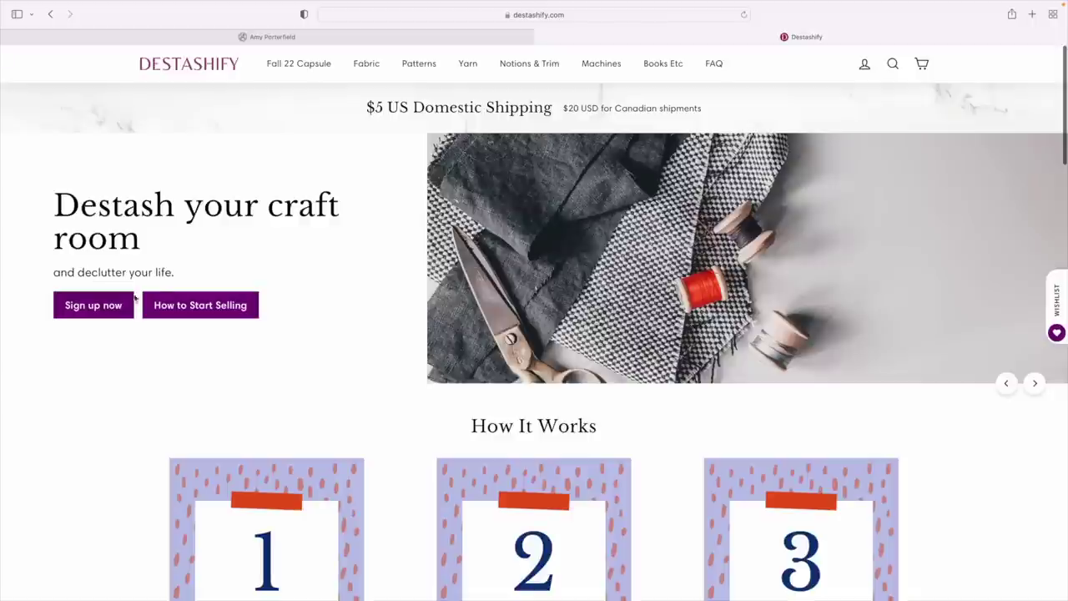
Open Destashify's How to Start Selling guide, and open the site's account sign-up form in a separate browser tab
{"action": "left_click", "coordinate": [193, 307]}
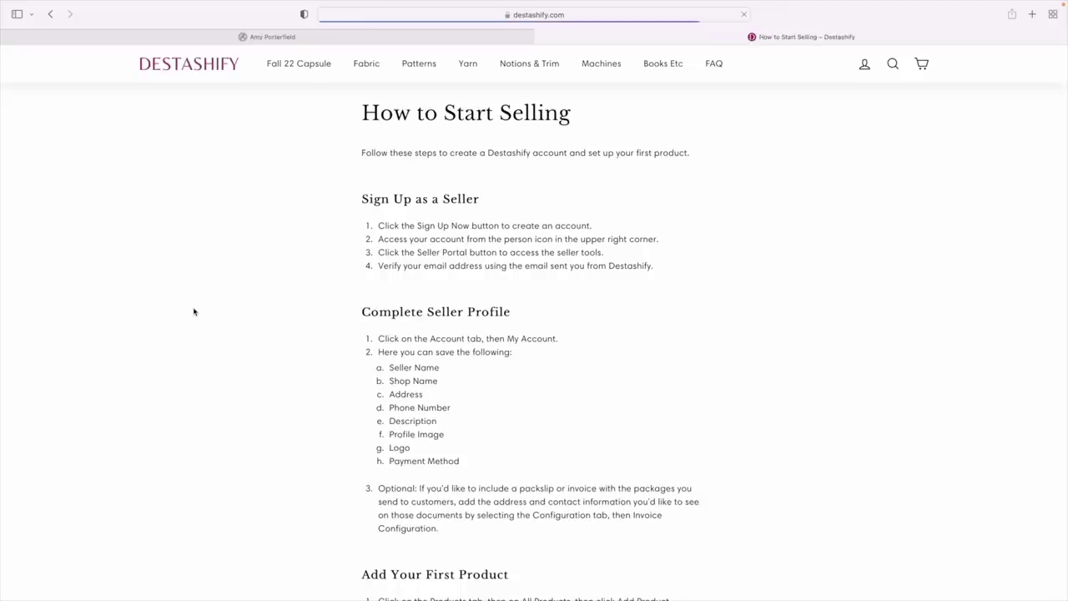
{"action": "scroll", "coordinate": [455, 211], "scroll_direction": "down", "scroll_amount": 1}
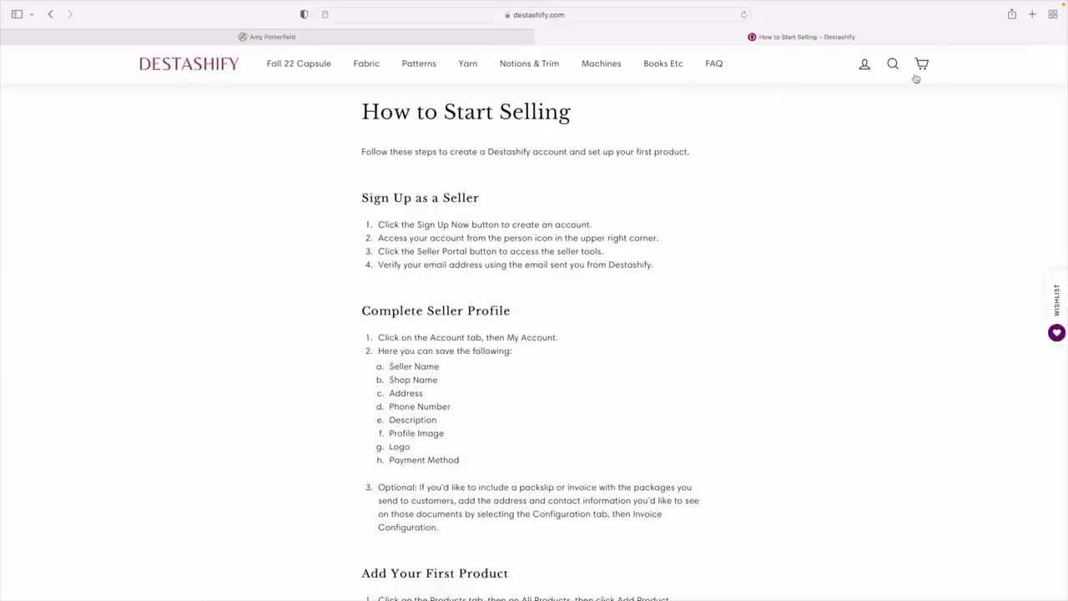
{"action": "left_click", "coordinate": [1032, 14]}
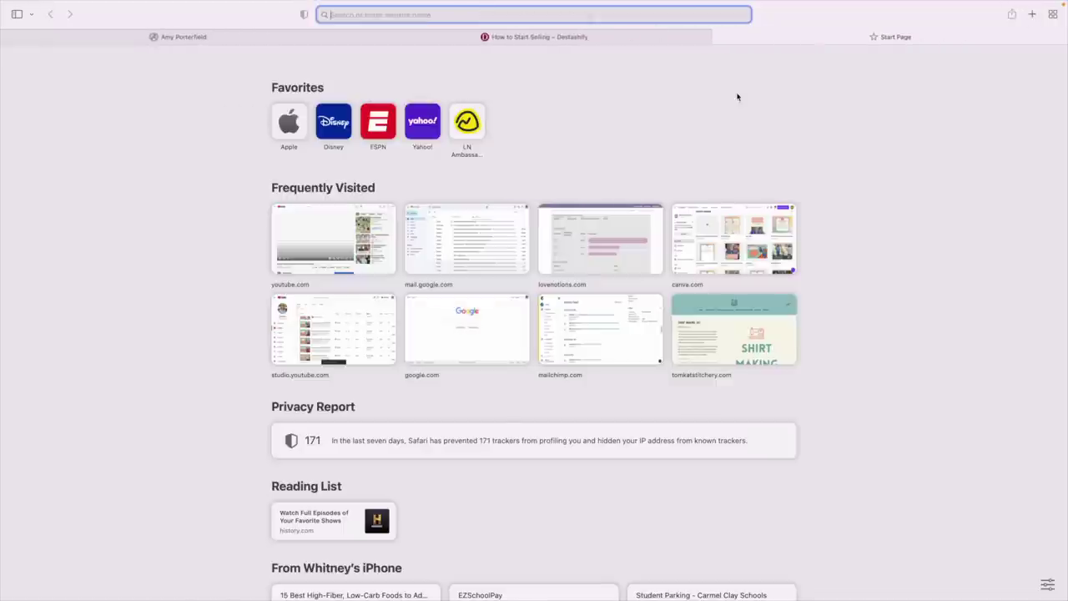
{"action": "type", "text": "dest"}
{"action": "key", "text": "Return"}
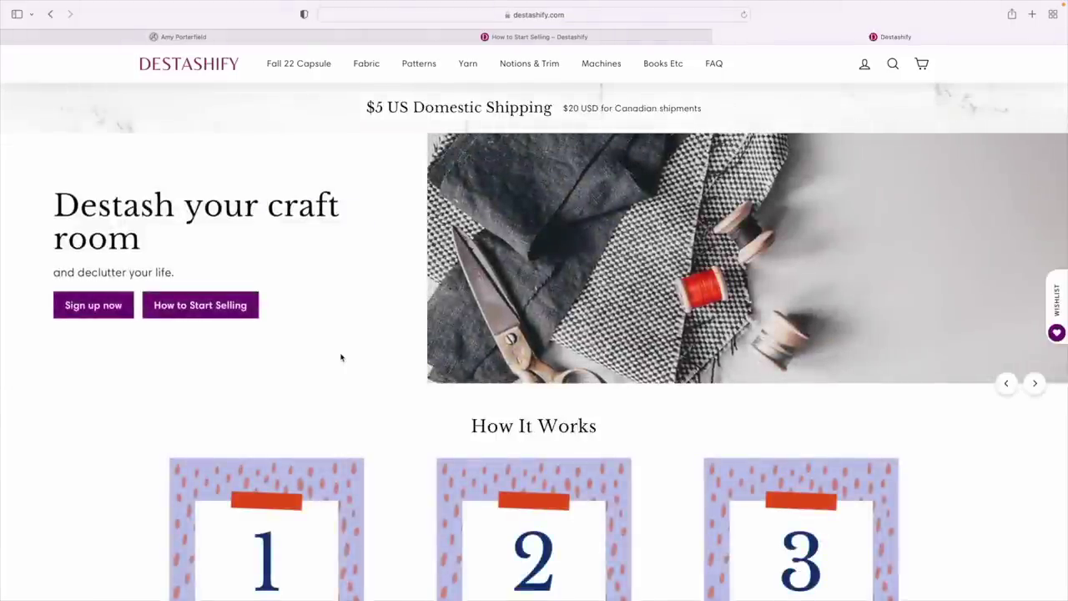
{"action": "left_click", "coordinate": [87, 315]}
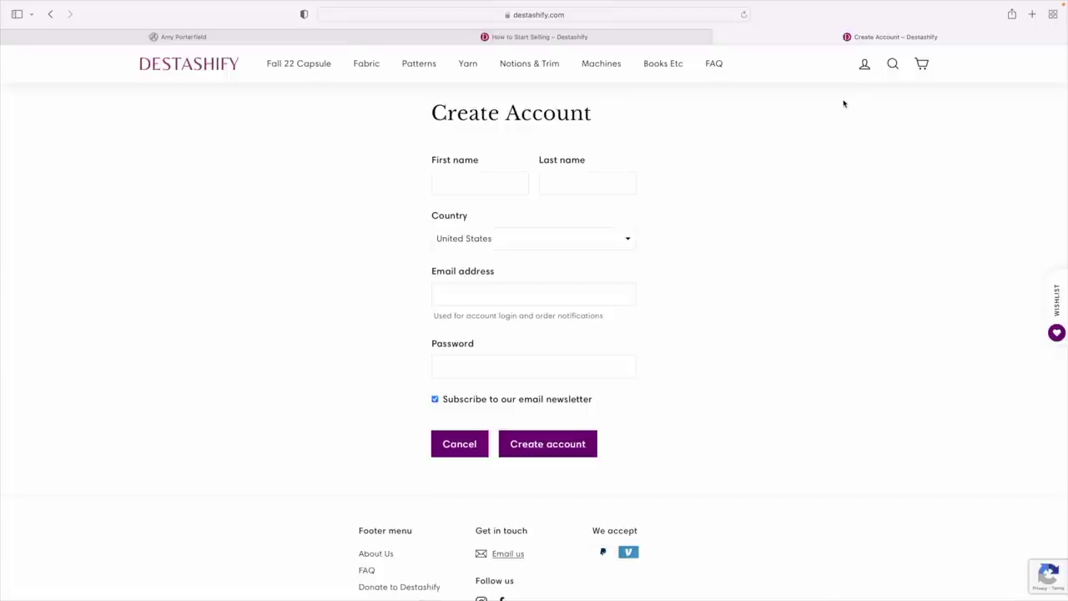
Go to the Destashify customer account page and open the Seller Portal from it
{"action": "left_click", "coordinate": [865, 67]}
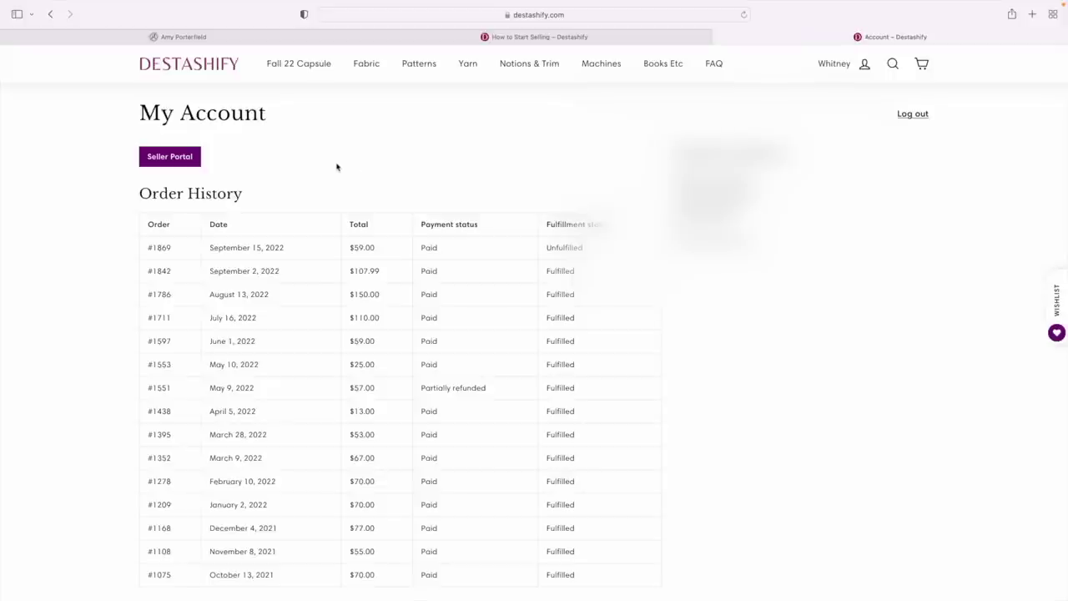
{"action": "scroll", "coordinate": [337, 167], "scroll_direction": "down", "scroll_amount": 1}
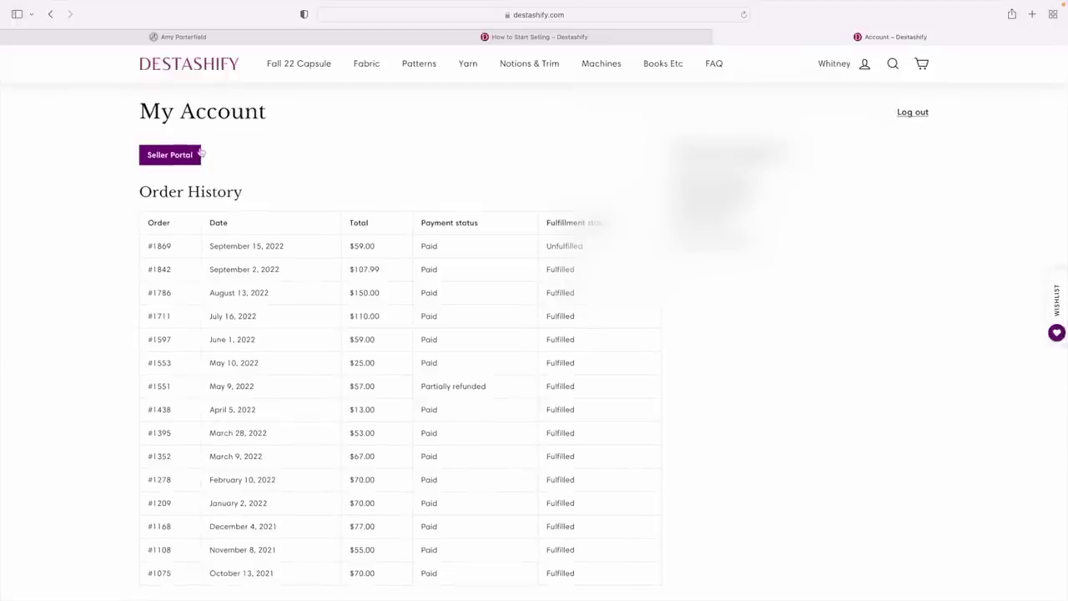
{"action": "left_click", "coordinate": [169, 157]}
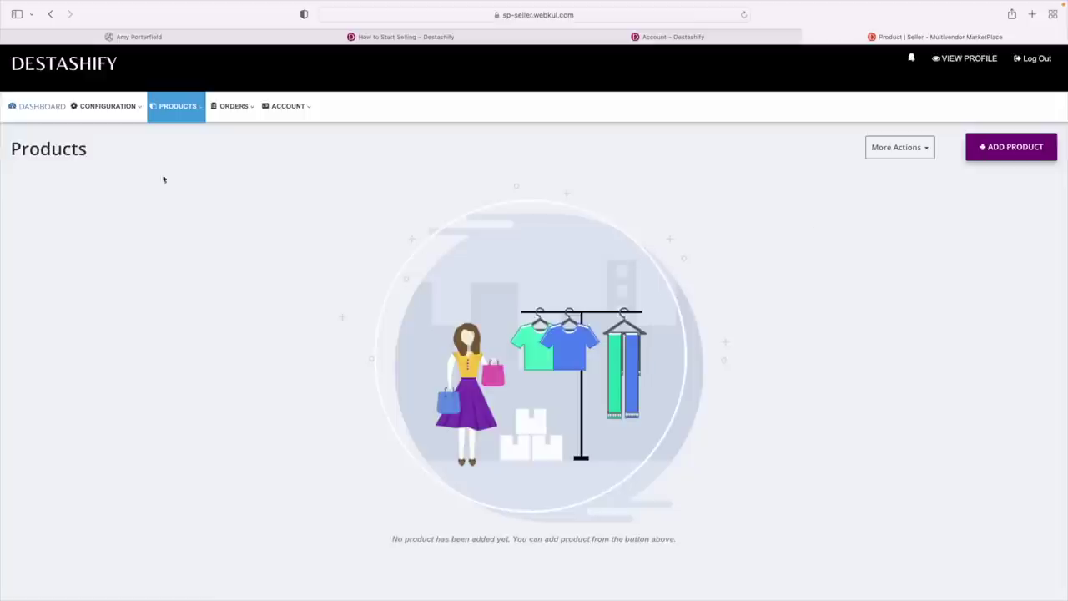
{"action": "left_click", "coordinate": [117, 107]}
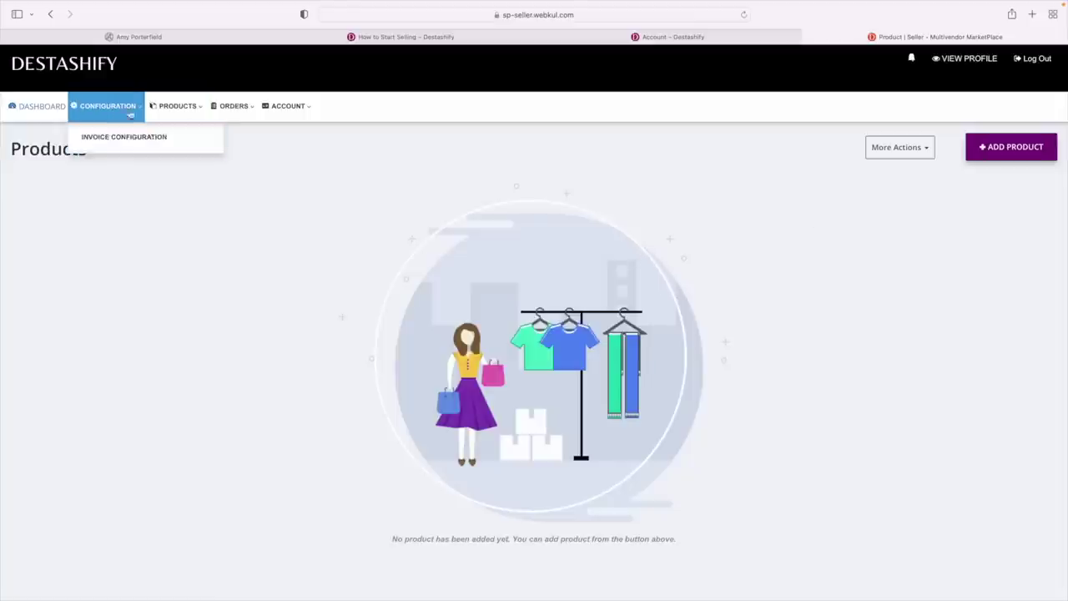
{"action": "left_click", "coordinate": [173, 107]}
{"action": "left_click", "coordinate": [227, 106]}
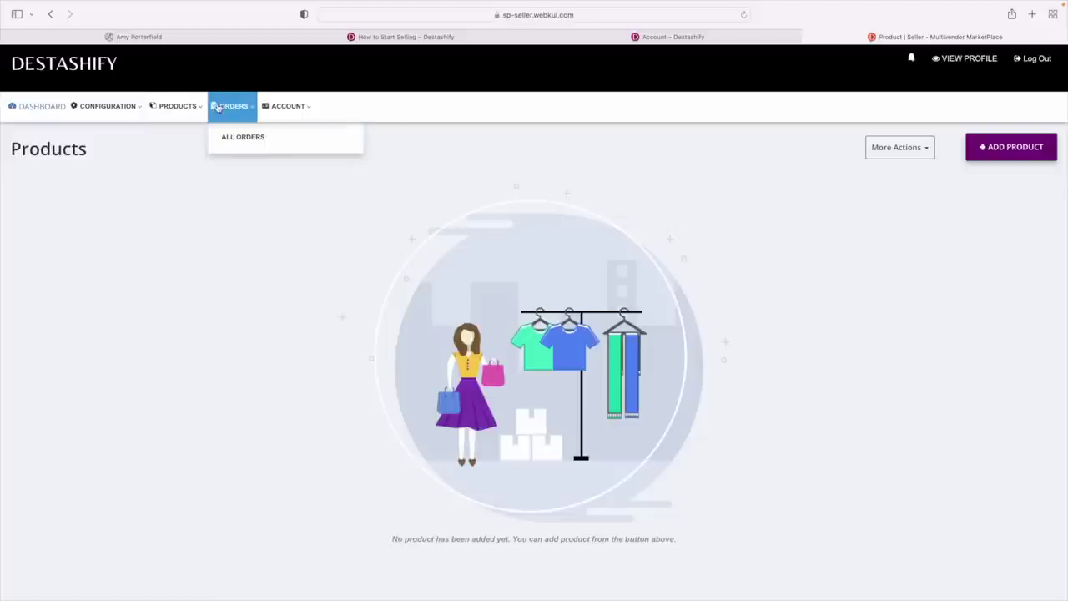
{"action": "left_click", "coordinate": [277, 106]}
{"action": "left_click", "coordinate": [275, 190]}
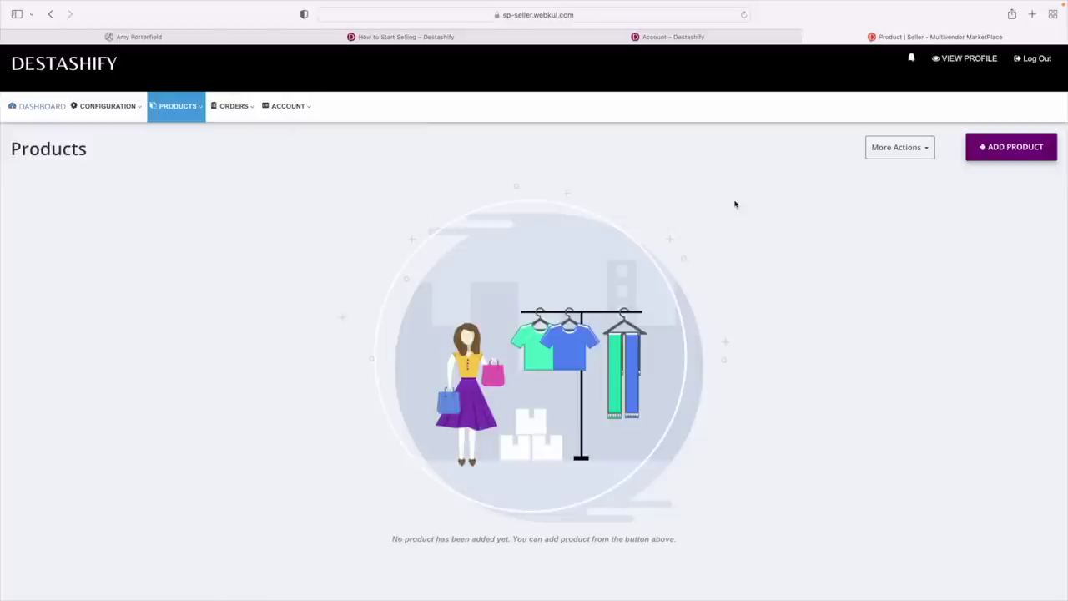
Check the Complete Seller Profile instructions in the How to Start Selling guide and return to the seller portal's product page
{"action": "left_click", "coordinate": [389, 39]}
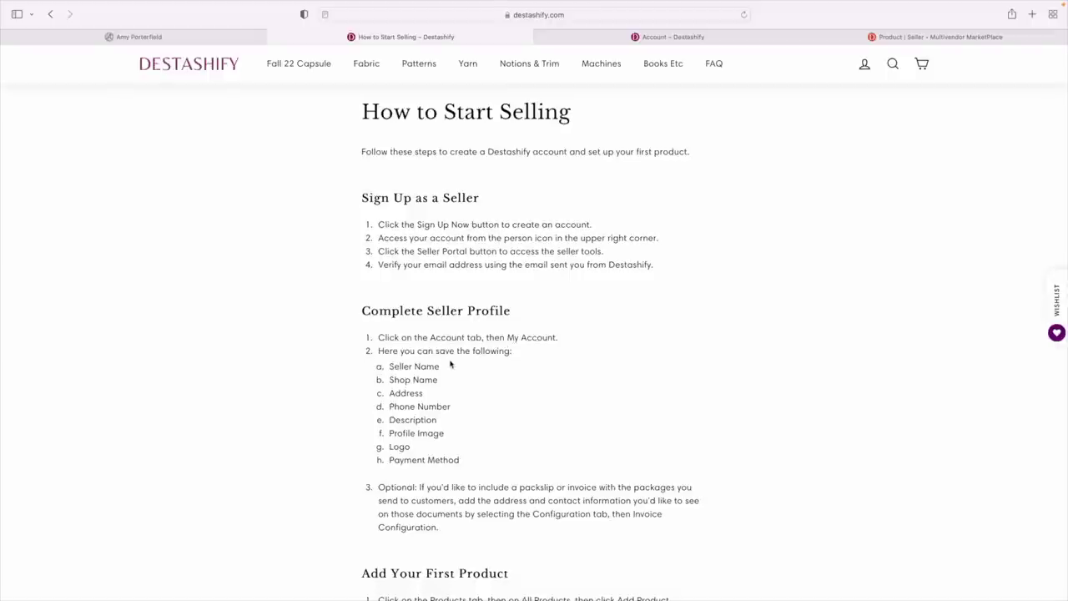
{"action": "scroll", "coordinate": [456, 384], "scroll_direction": "down", "scroll_amount": 1}
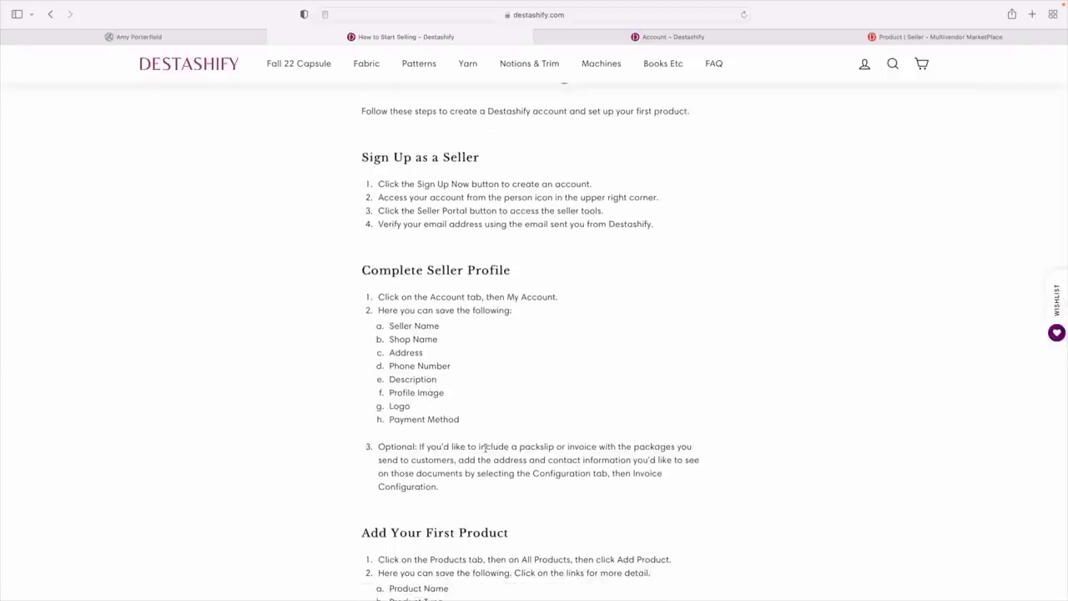
{"action": "left_click", "coordinate": [696, 38]}
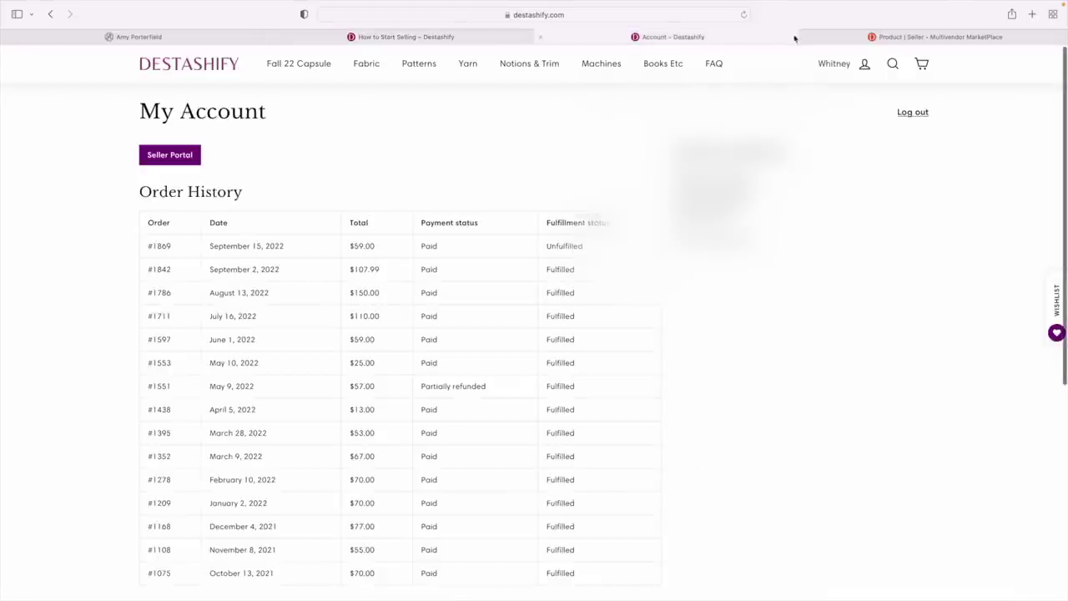
{"action": "left_click", "coordinate": [814, 37]}
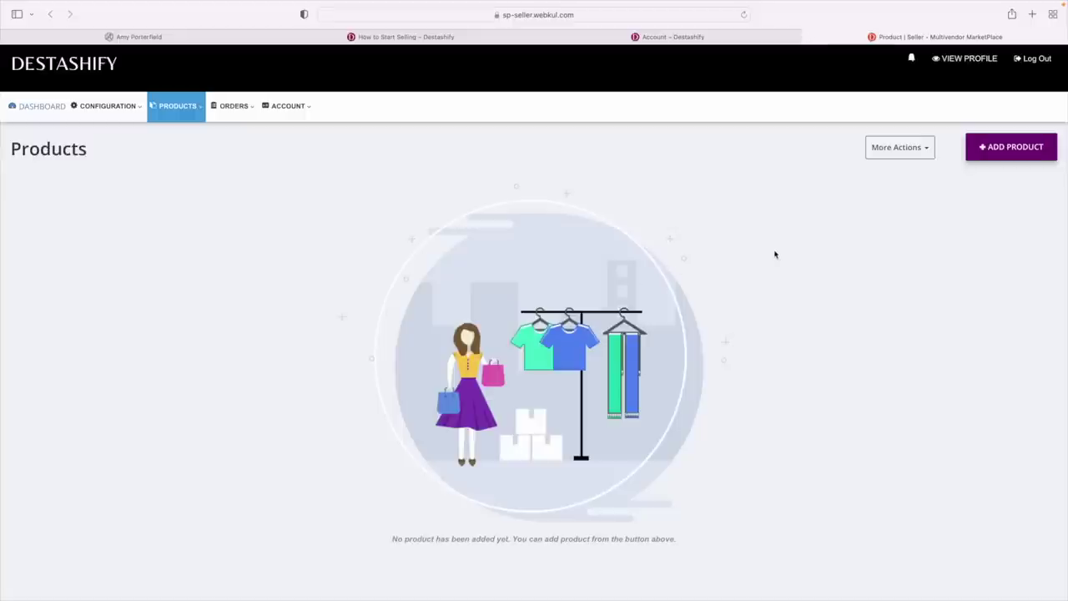
Open the My Account details page in the seller portal
{"action": "left_click", "coordinate": [925, 154]}
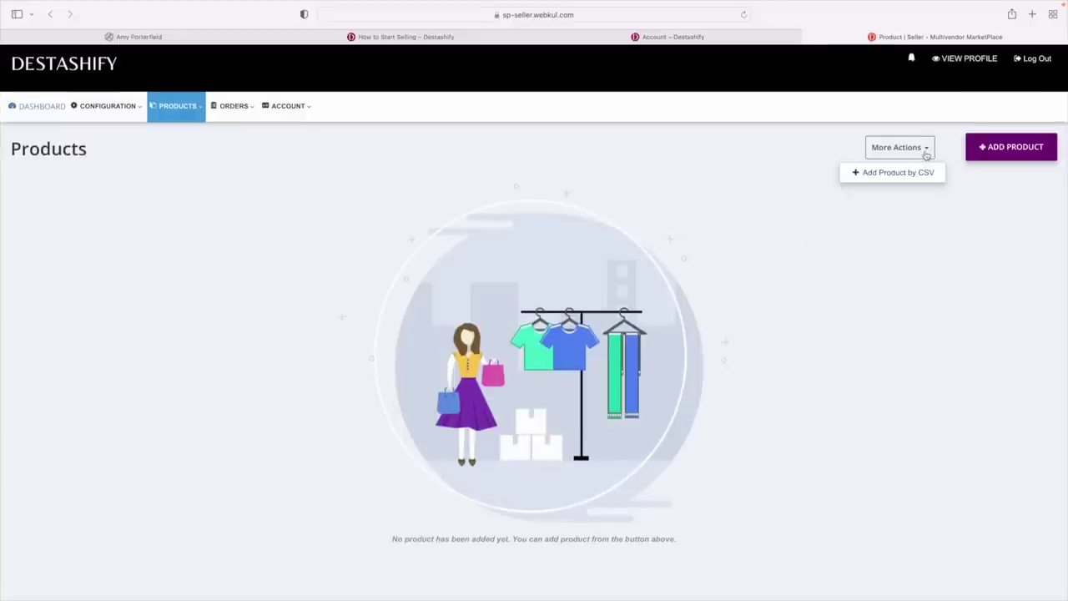
{"action": "left_click", "coordinate": [980, 192]}
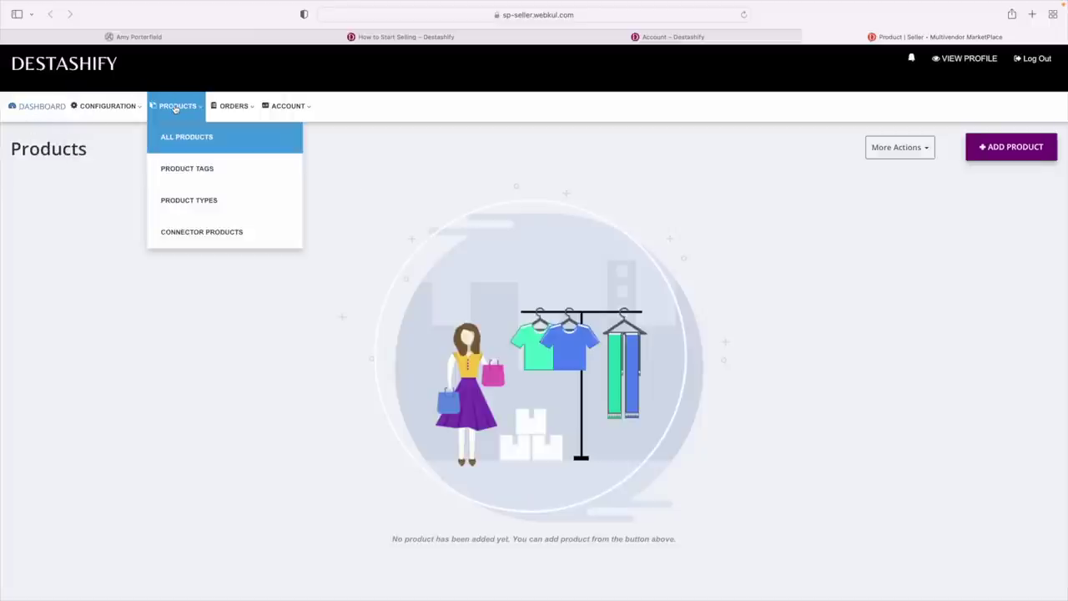
{"action": "mouse_move", "coordinate": [236, 108]}
{"action": "mouse_move", "coordinate": [287, 109]}
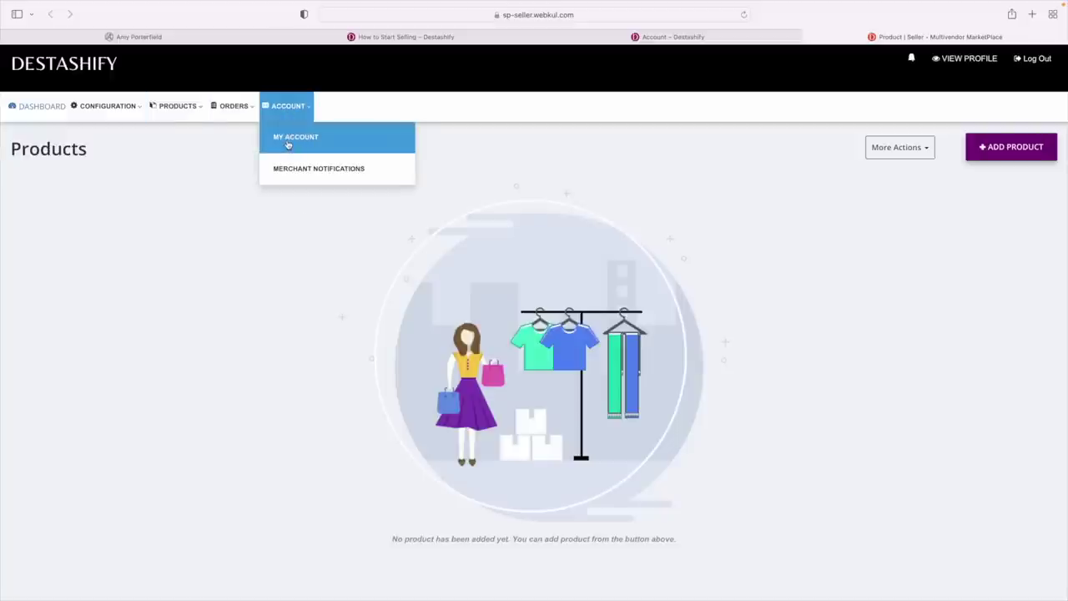
{"action": "left_click", "coordinate": [294, 142]}
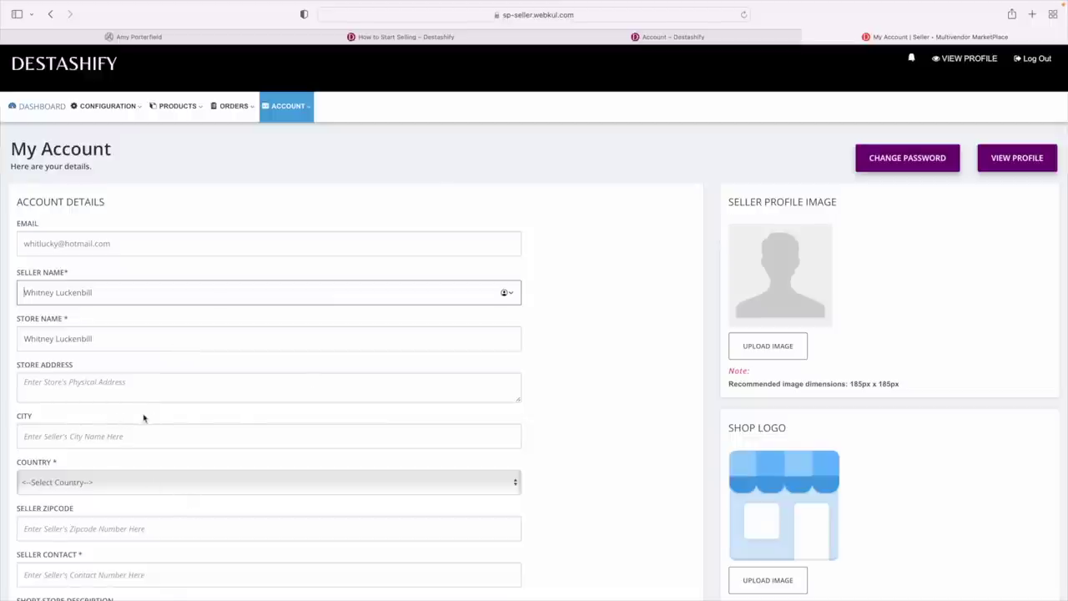
Review the seller account form, including account details, store description, seller policy, payment methods, profile image and shop logo
{"action": "scroll", "coordinate": [110, 416], "scroll_direction": "down", "scroll_amount": 5}
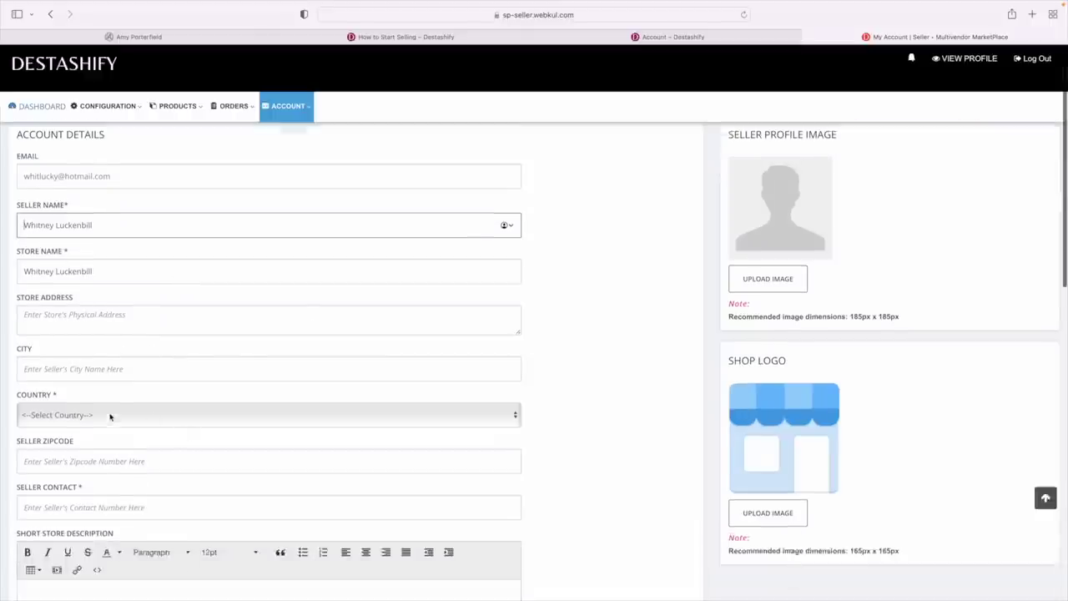
{"action": "scroll", "coordinate": [110, 417], "scroll_direction": "down", "scroll_amount": 7}
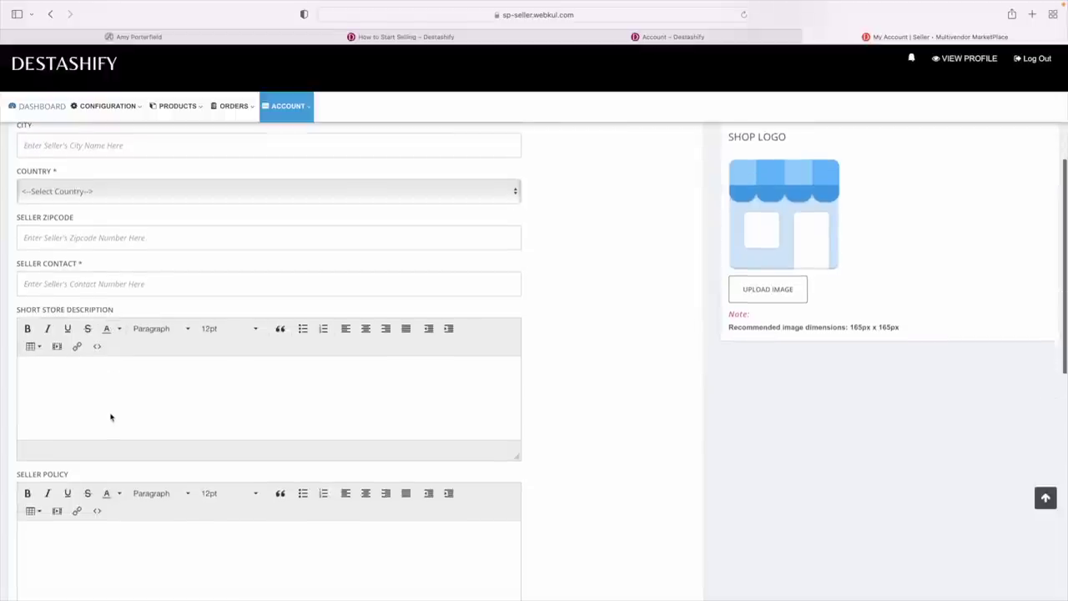
{"action": "scroll", "coordinate": [112, 416], "scroll_direction": "down", "scroll_amount": 3}
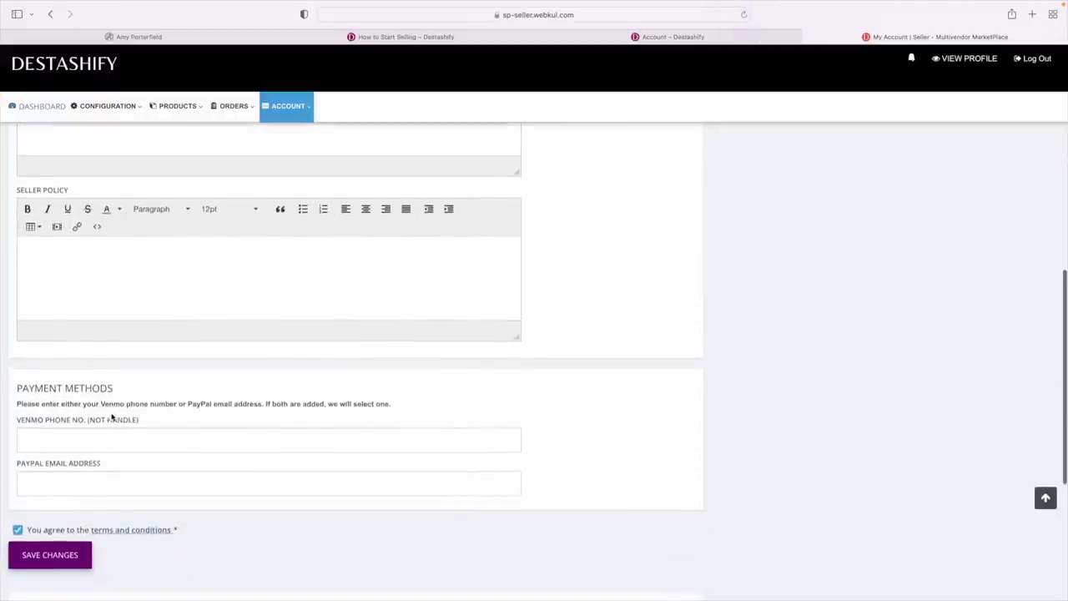
{"action": "scroll", "coordinate": [112, 416], "scroll_direction": "up", "scroll_amount": 3}
{"action": "scroll", "coordinate": [112, 416], "scroll_direction": "down", "scroll_amount": 1}
{"action": "scroll", "coordinate": [112, 414], "scroll_direction": "down", "scroll_amount": 1}
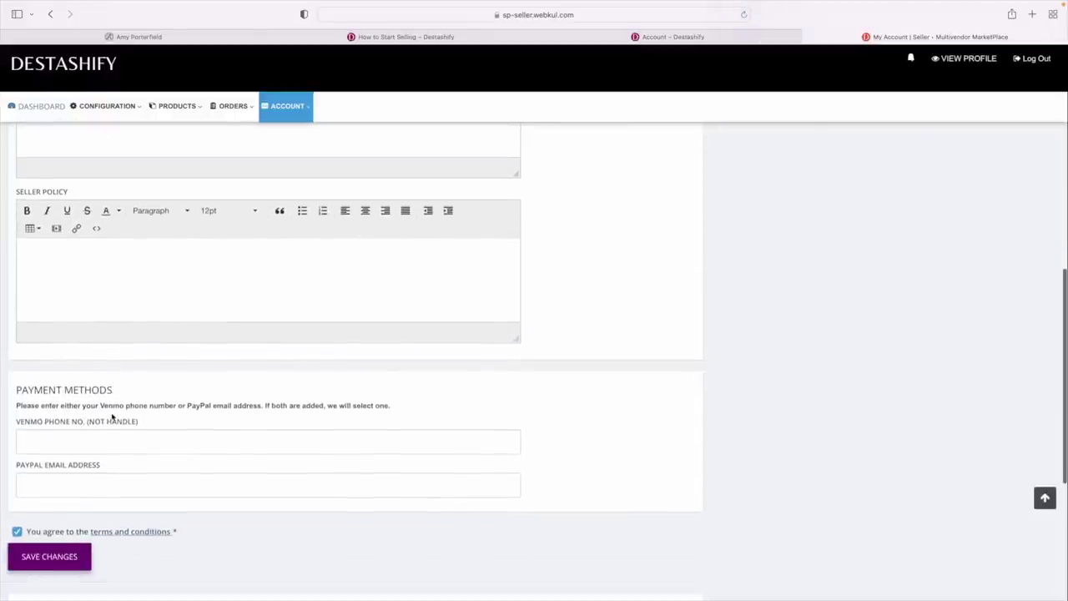
{"action": "scroll", "coordinate": [112, 413], "scroll_direction": "up", "scroll_amount": 11}
{"action": "scroll", "coordinate": [111, 414], "scroll_direction": "up", "scroll_amount": 3}
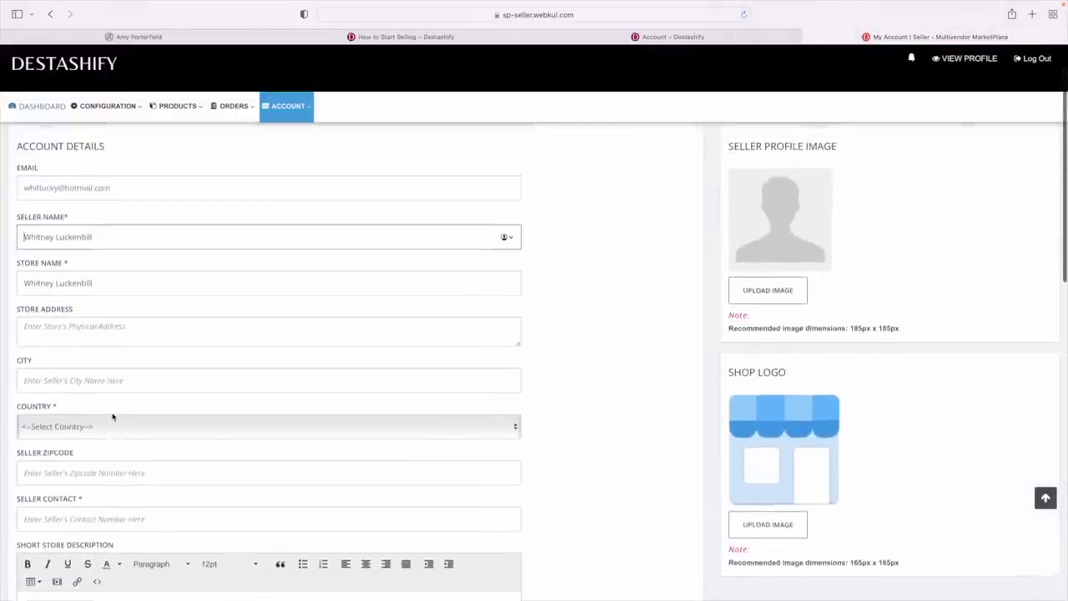
{"action": "scroll", "coordinate": [112, 414], "scroll_direction": "down", "scroll_amount": 3}
{"action": "scroll", "coordinate": [112, 413], "scroll_direction": "down", "scroll_amount": 2}
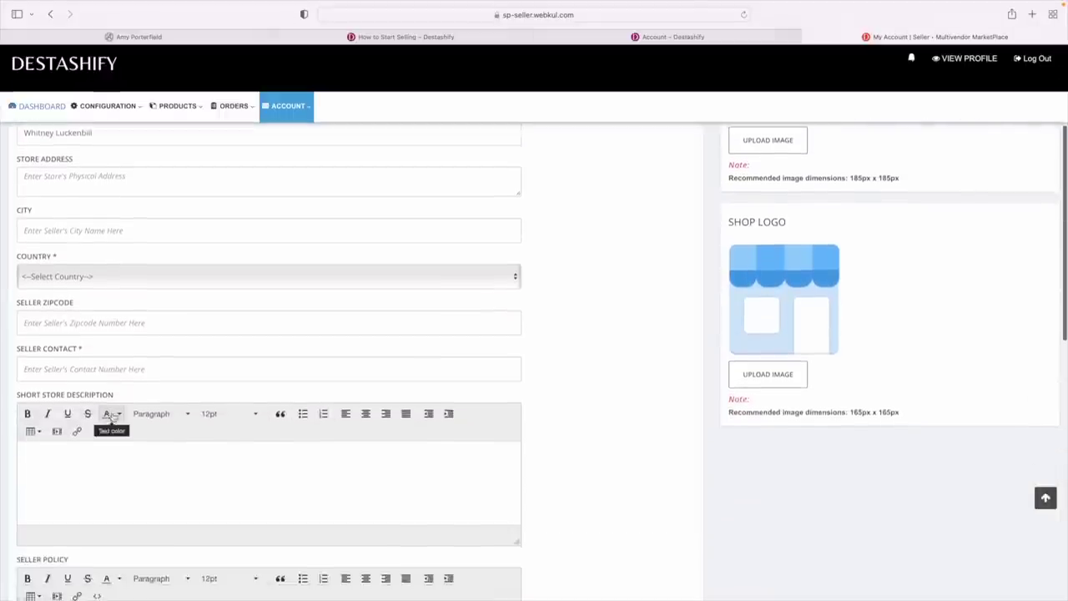
{"action": "scroll", "coordinate": [112, 414], "scroll_direction": "up", "scroll_amount": 4}
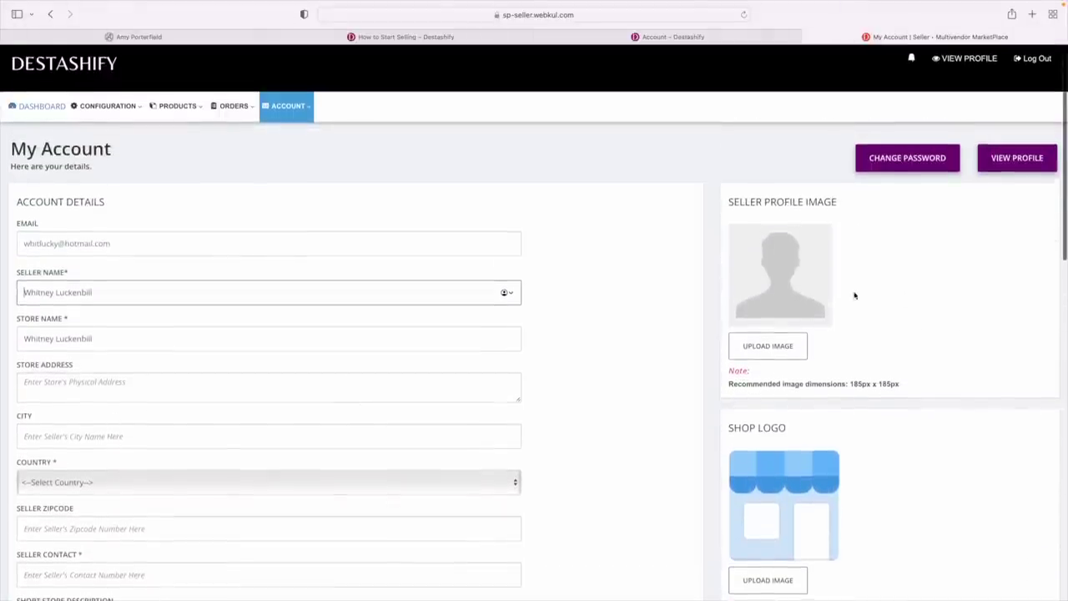
{"action": "scroll", "coordinate": [653, 464], "scroll_direction": "down", "scroll_amount": 3}
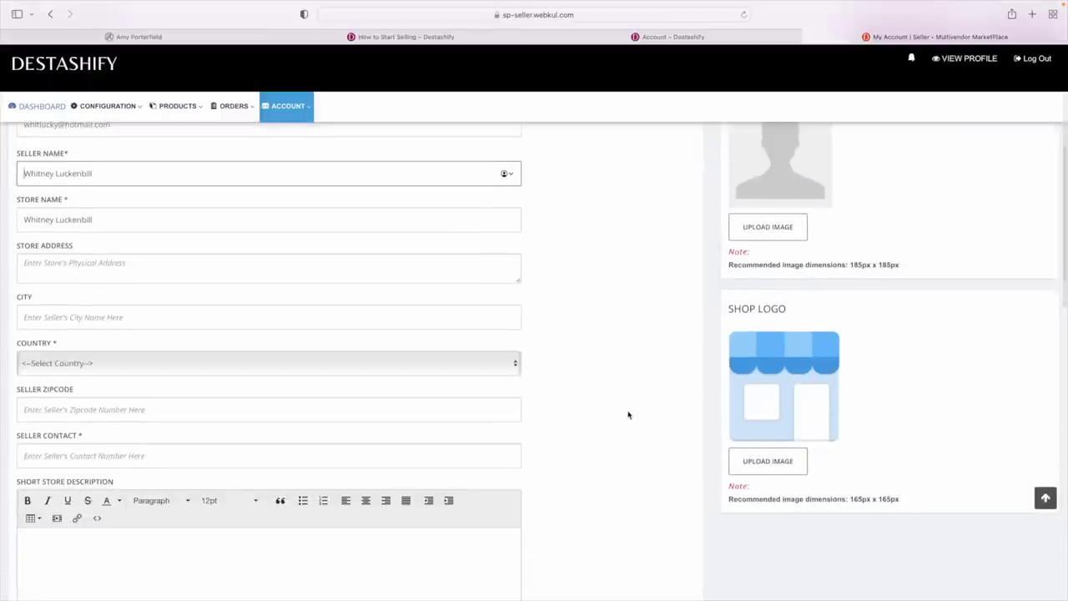
{"action": "scroll", "coordinate": [628, 415], "scroll_direction": "up", "scroll_amount": 3}
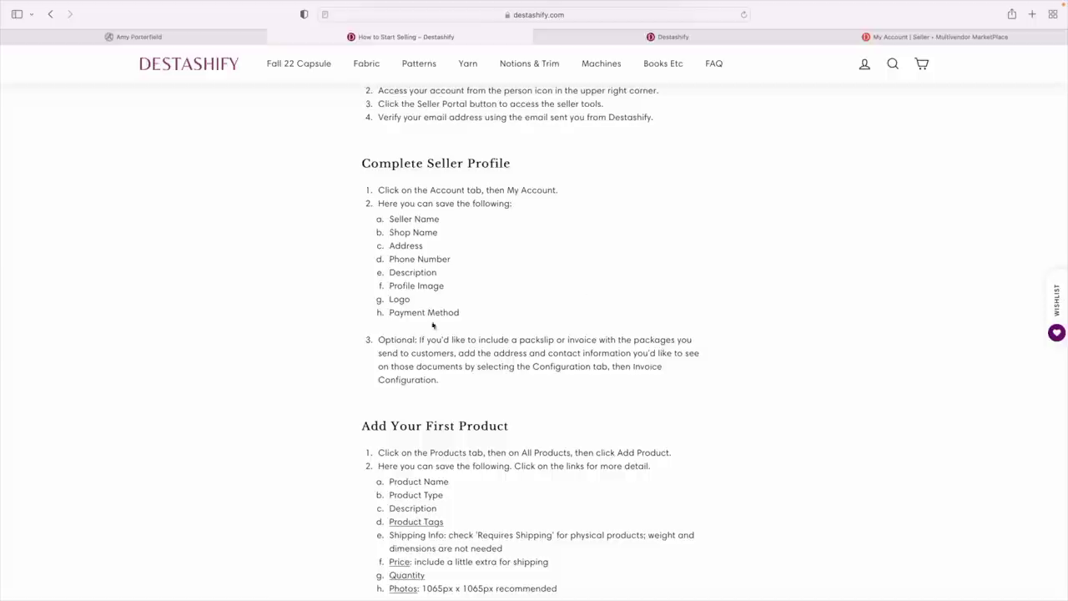
Read the selling guide's Add Your First Product and Disable Products instructions, and return to the seller portal
{"action": "scroll", "coordinate": [489, 367], "scroll_direction": "down", "scroll_amount": 3}
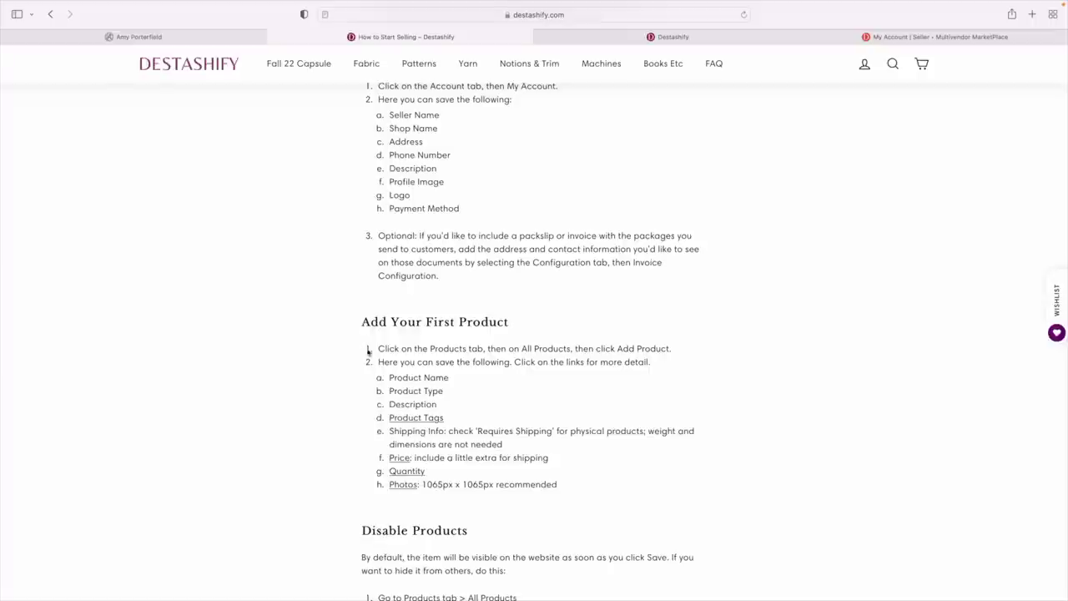
{"action": "scroll", "coordinate": [534, 360], "scroll_direction": "up", "scroll_amount": 1}
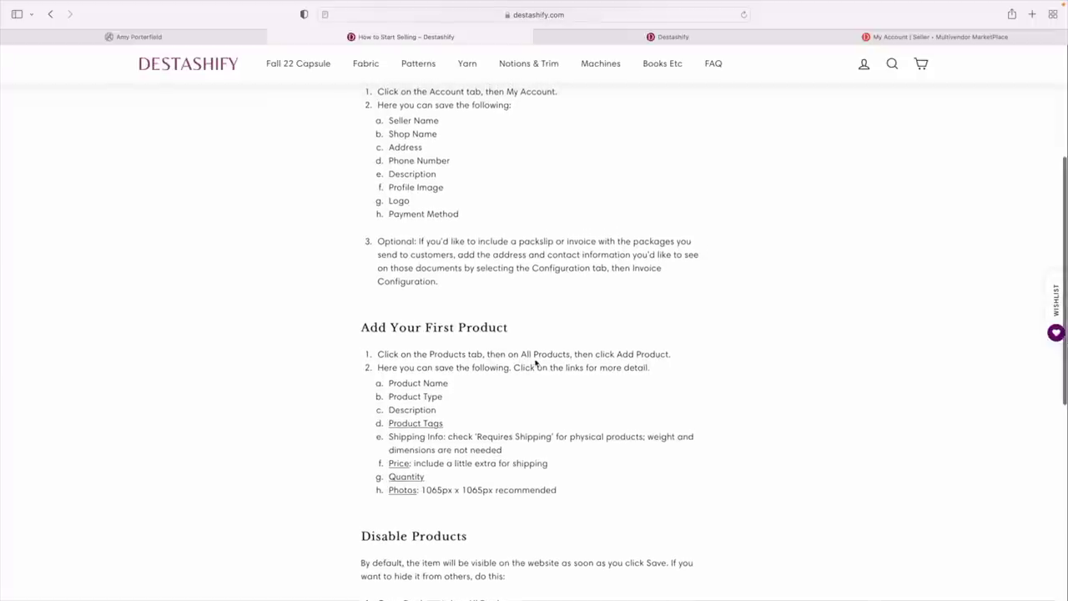
{"action": "scroll", "coordinate": [485, 398], "scroll_direction": "down", "scroll_amount": 3}
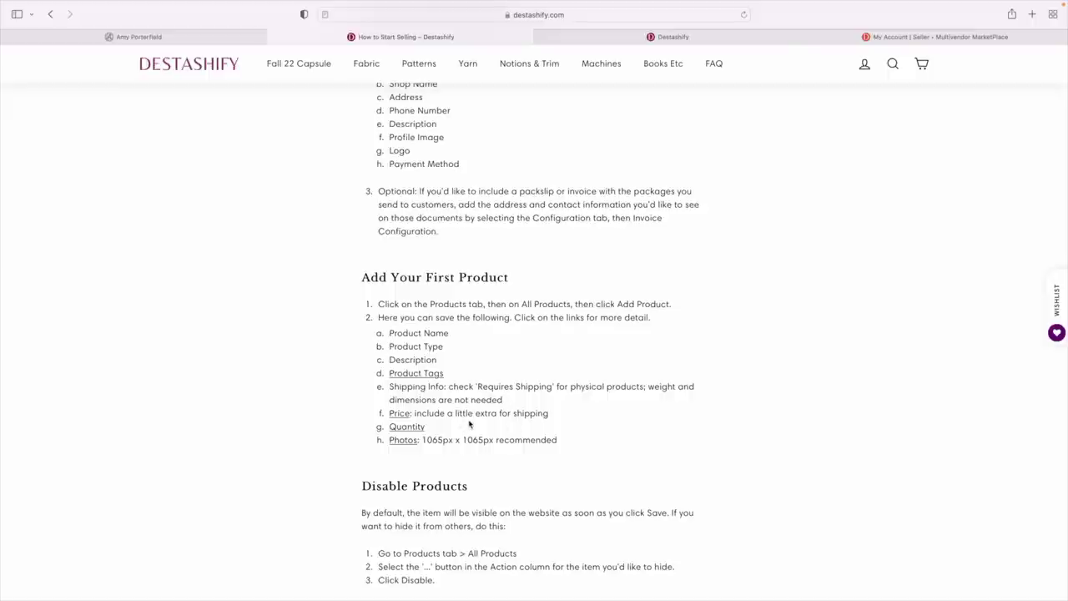
{"action": "scroll", "coordinate": [469, 424], "scroll_direction": "down", "scroll_amount": 2}
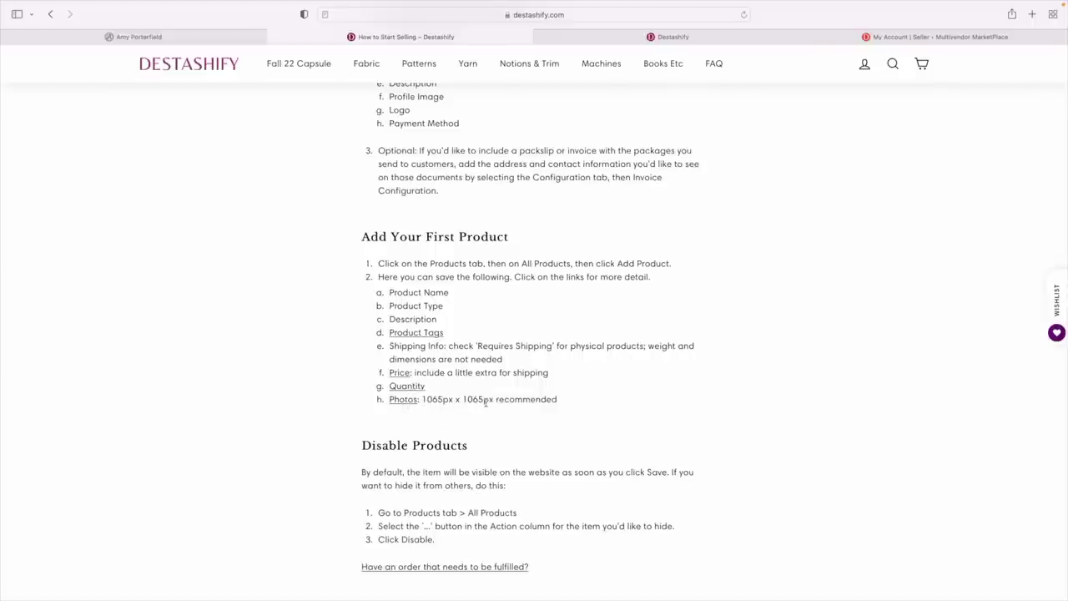
{"action": "scroll", "coordinate": [427, 424], "scroll_direction": "down", "scroll_amount": 3}
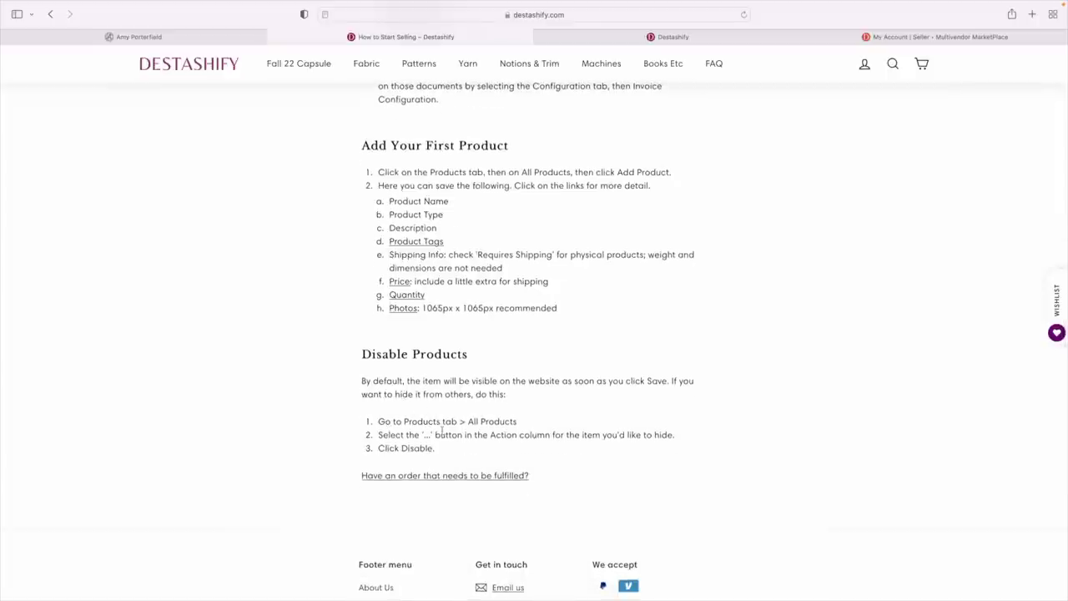
{"action": "scroll", "coordinate": [478, 459], "scroll_direction": "up", "scroll_amount": 8}
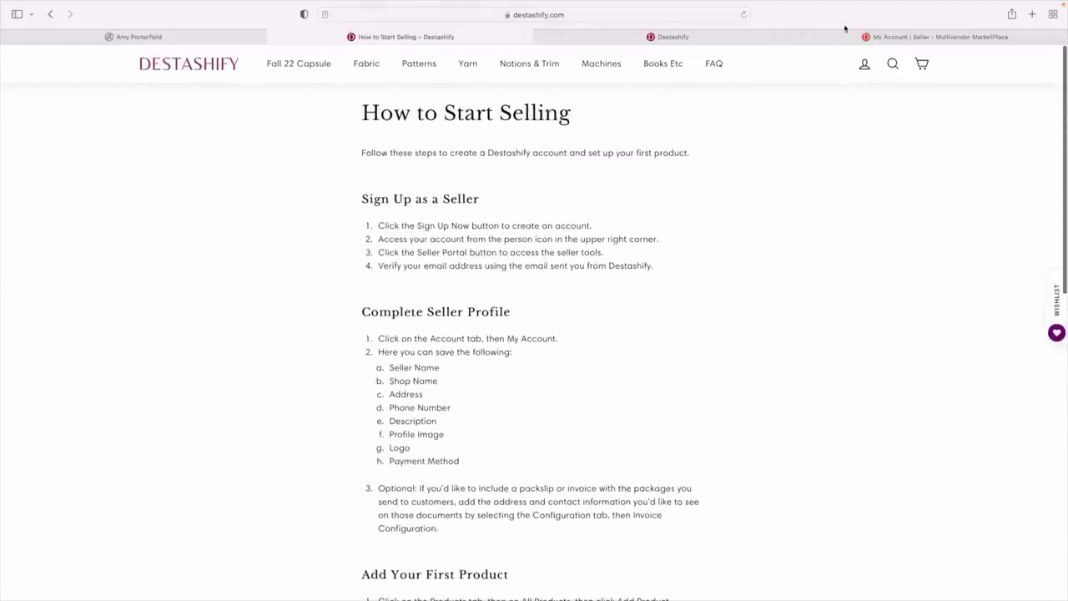
{"action": "left_click", "coordinate": [880, 37]}
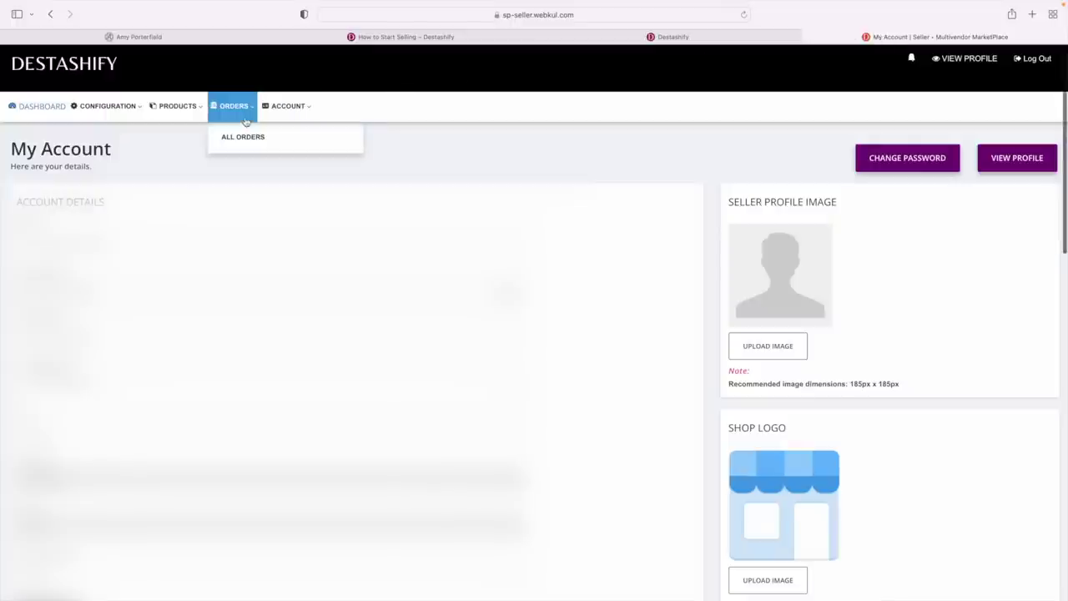
Go to the list of all products and start adding a new product
{"action": "mouse_move", "coordinate": [187, 110]}
{"action": "left_click", "coordinate": [189, 137]}
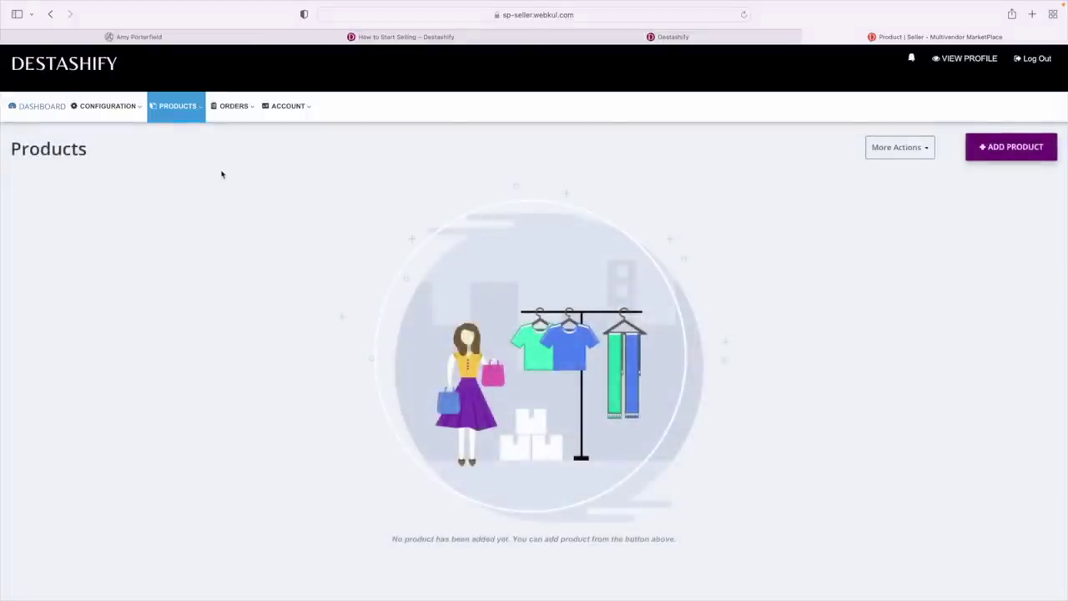
{"action": "left_click", "coordinate": [175, 108]}
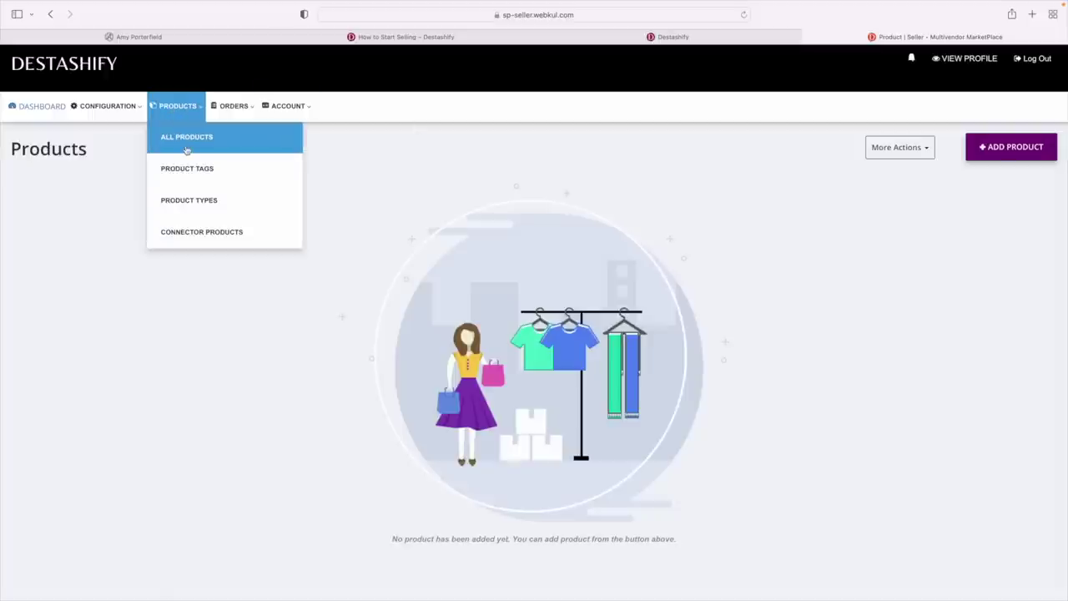
{"action": "left_click", "coordinate": [704, 260]}
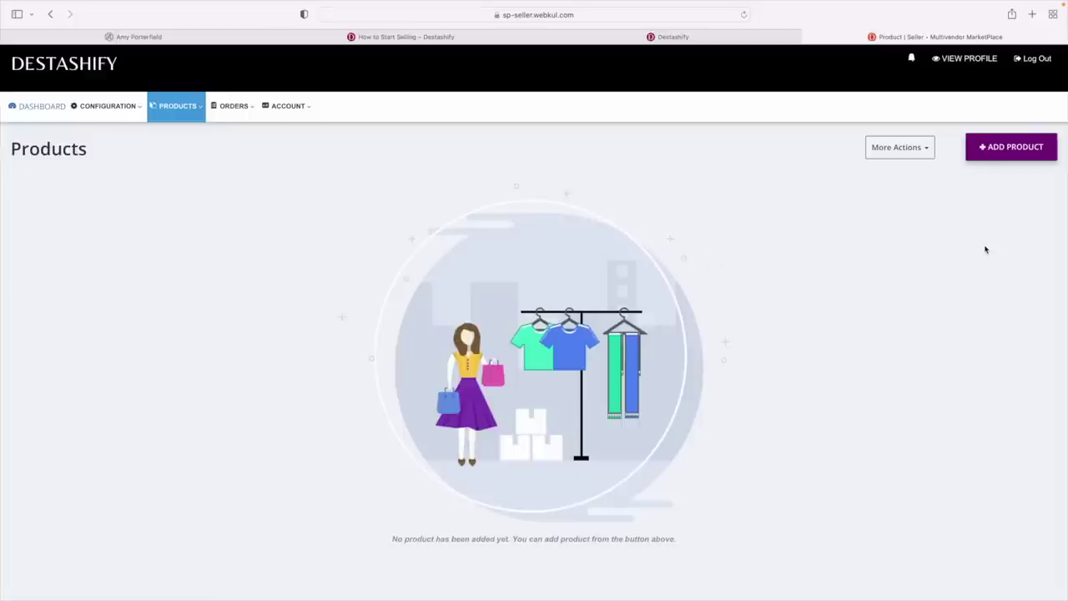
{"action": "left_click", "coordinate": [998, 155]}
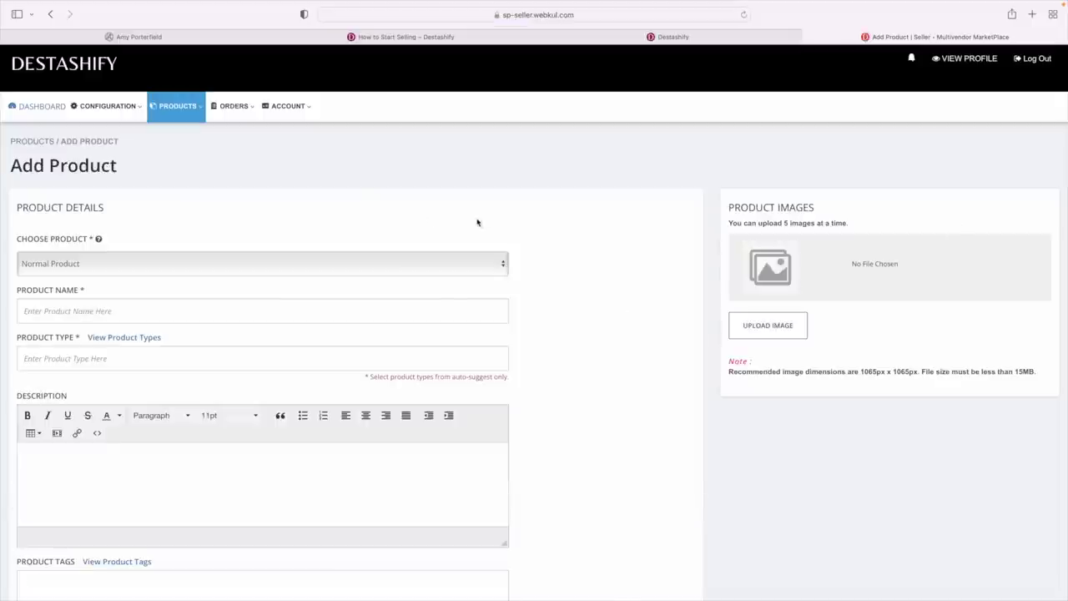
Check the Choose Product options and its help note, keeping Normal Product
{"action": "left_click", "coordinate": [502, 265]}
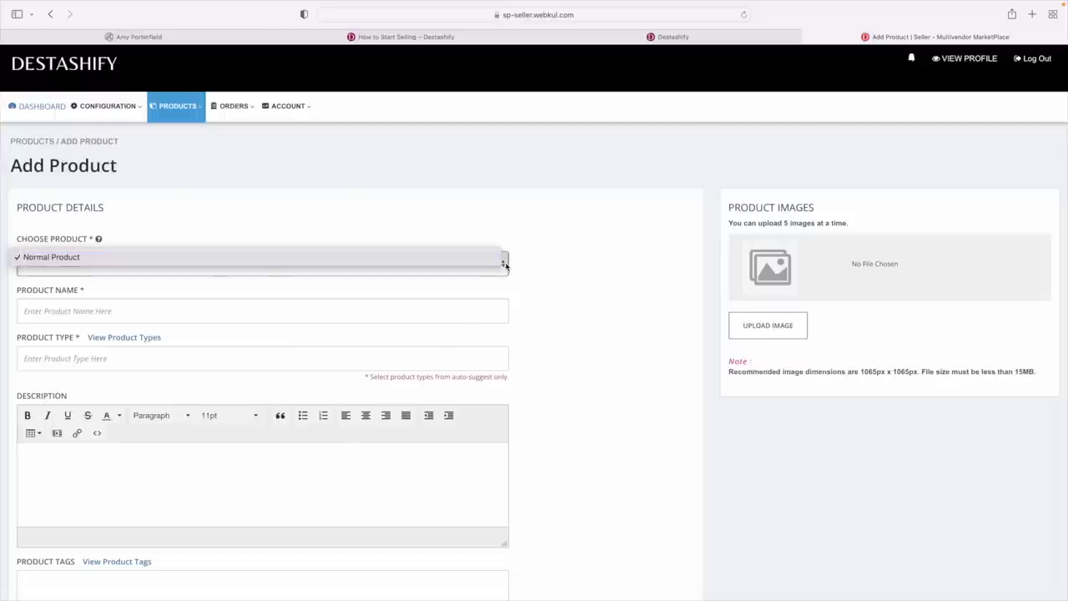
{"action": "left_click", "coordinate": [503, 265]}
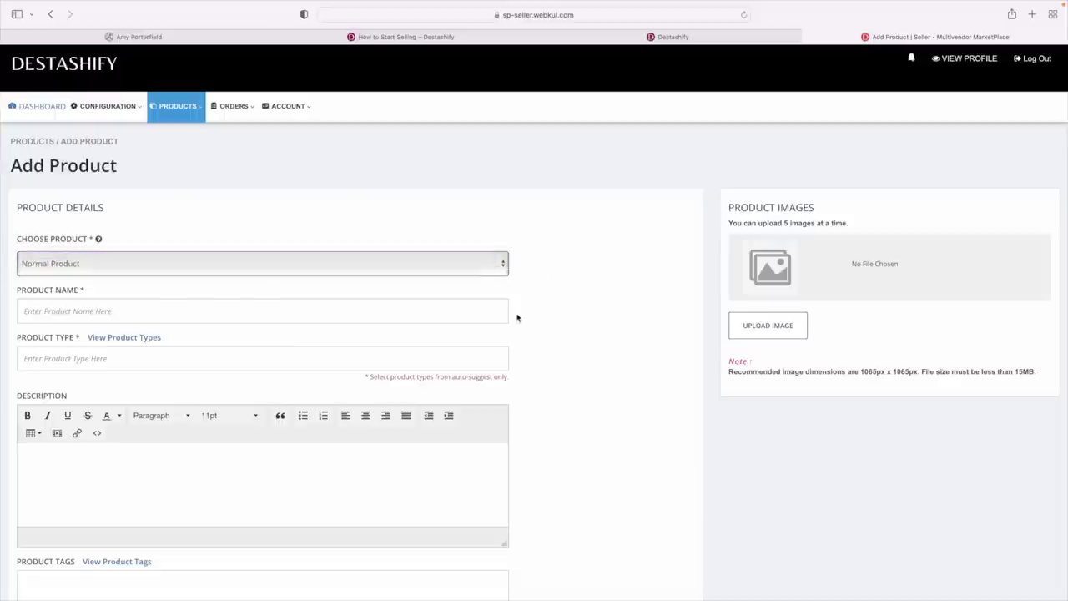
{"action": "left_click", "coordinate": [99, 240]}
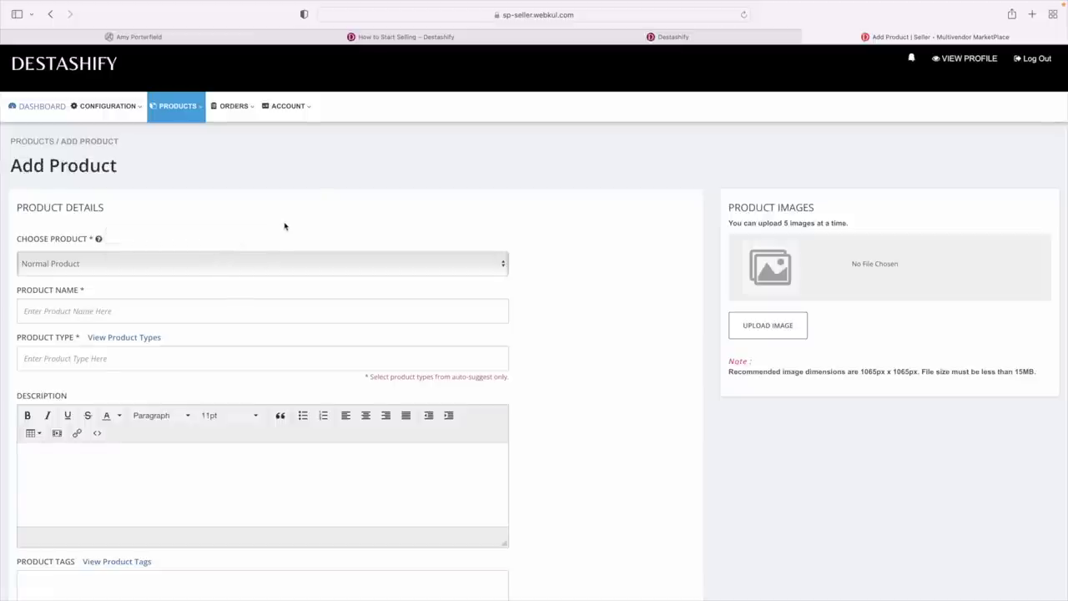
Name the product "Pink and Green Embroidered Linen" and set its product type to Apparel Fabric
{"action": "left_click", "coordinate": [48, 313]}
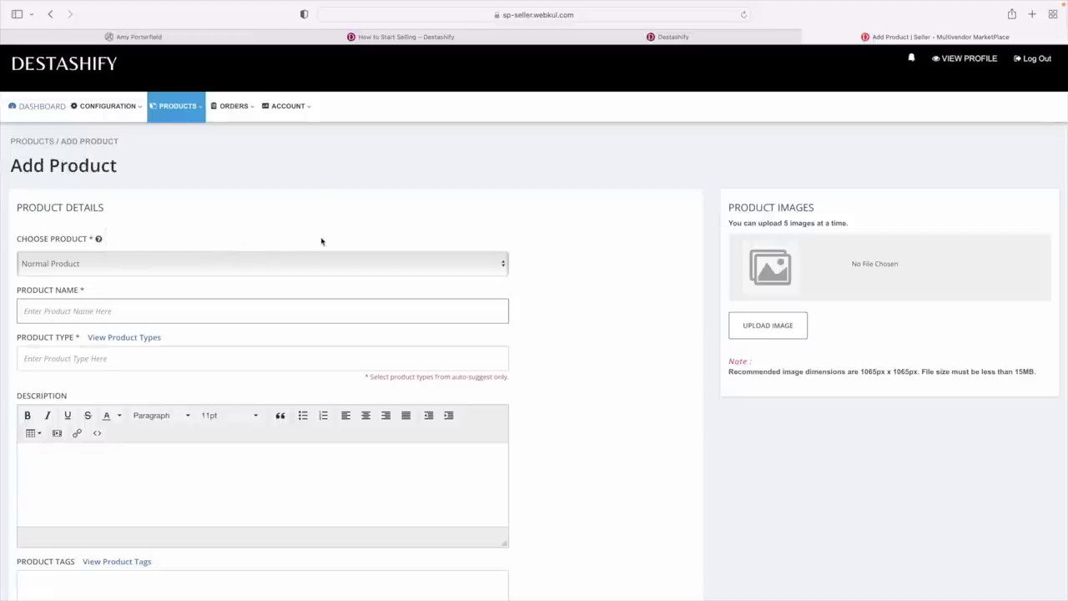
{"action": "type", "text": "Pink and Green Embroidered Linen"}
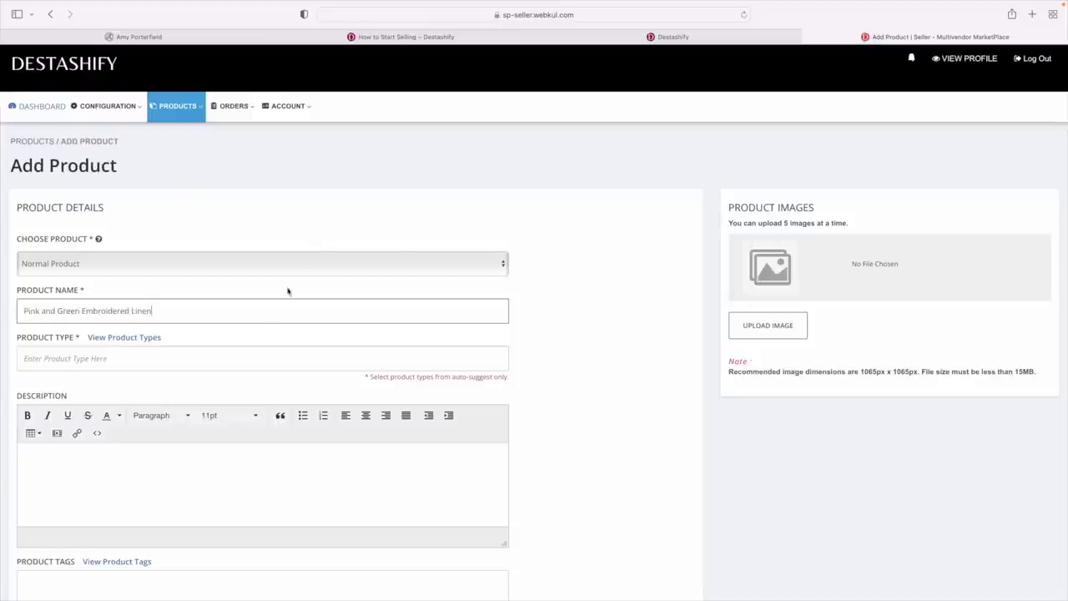
{"action": "left_click", "coordinate": [70, 359]}
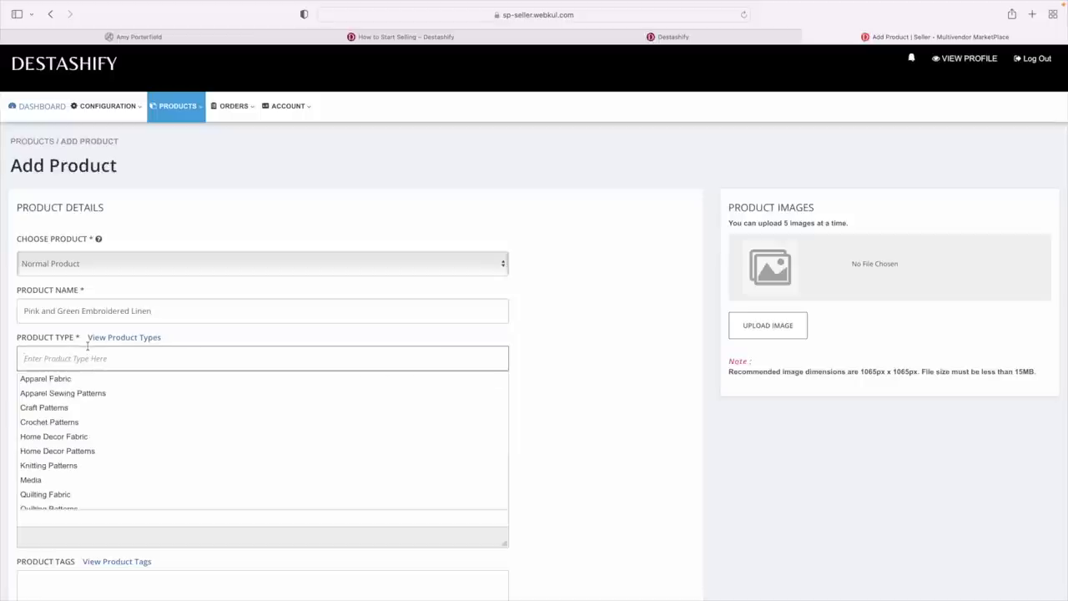
{"action": "left_click", "coordinate": [69, 379]}
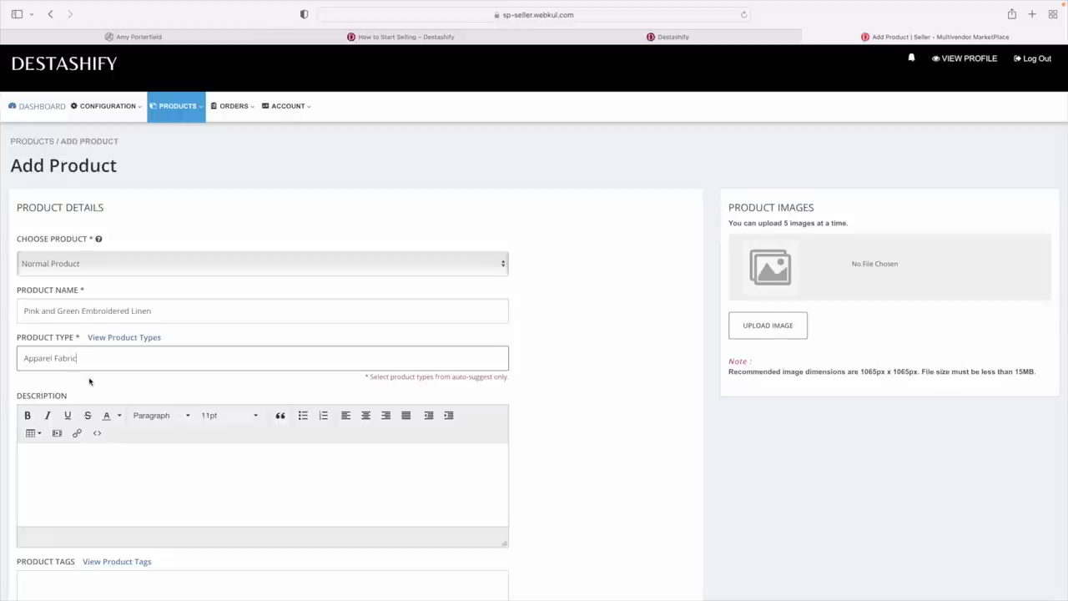
Begin the product description with "This is a medium weight embroidered floral linen with a white background and"
{"action": "scroll", "coordinate": [90, 381], "scroll_direction": "down", "scroll_amount": 2}
{"action": "left_click", "coordinate": [51, 409]}
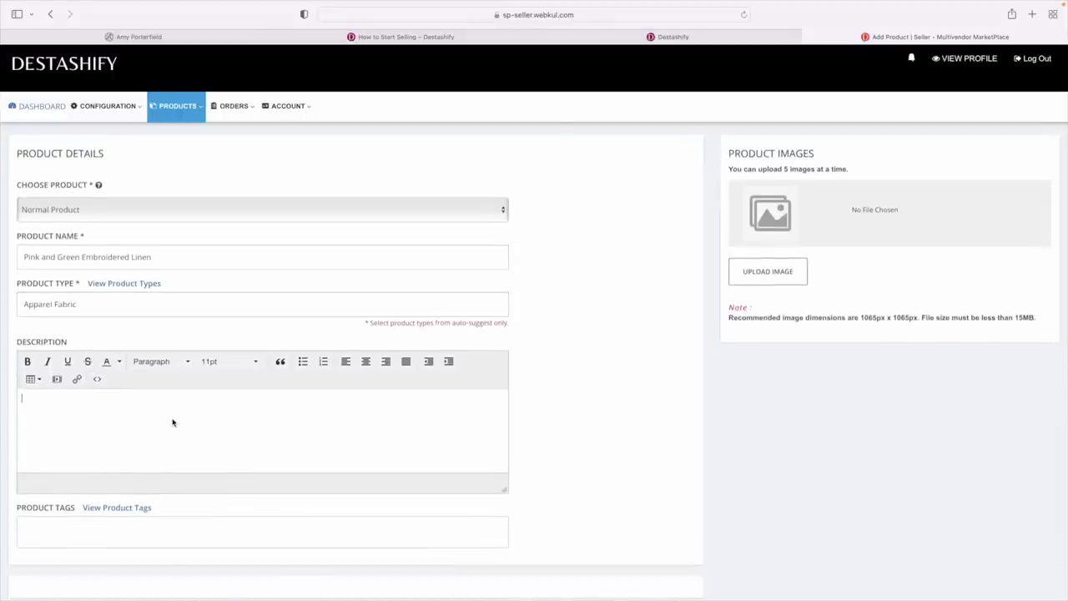
{"action": "type", "text": "This is a medium weight "}
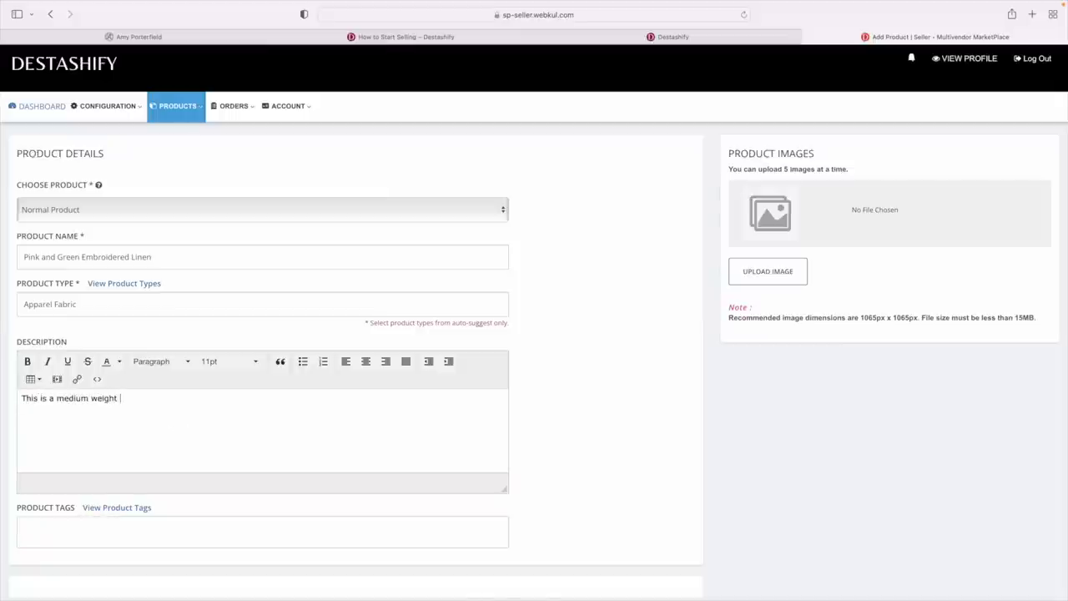
{"action": "type", "text": "embroidered floral linen"}
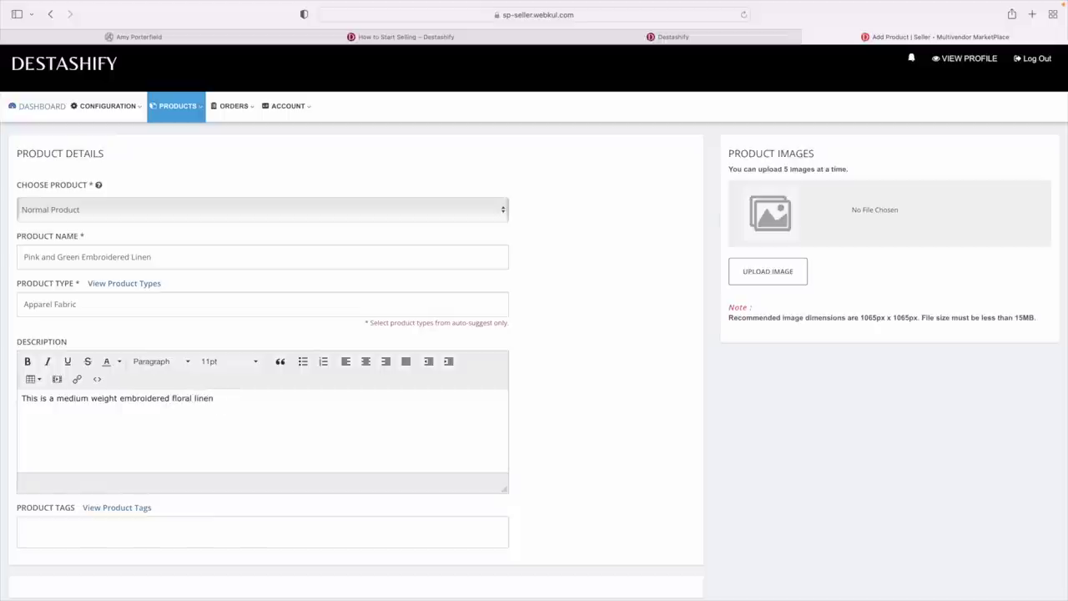
{"action": "type", "text": " with a white background"}
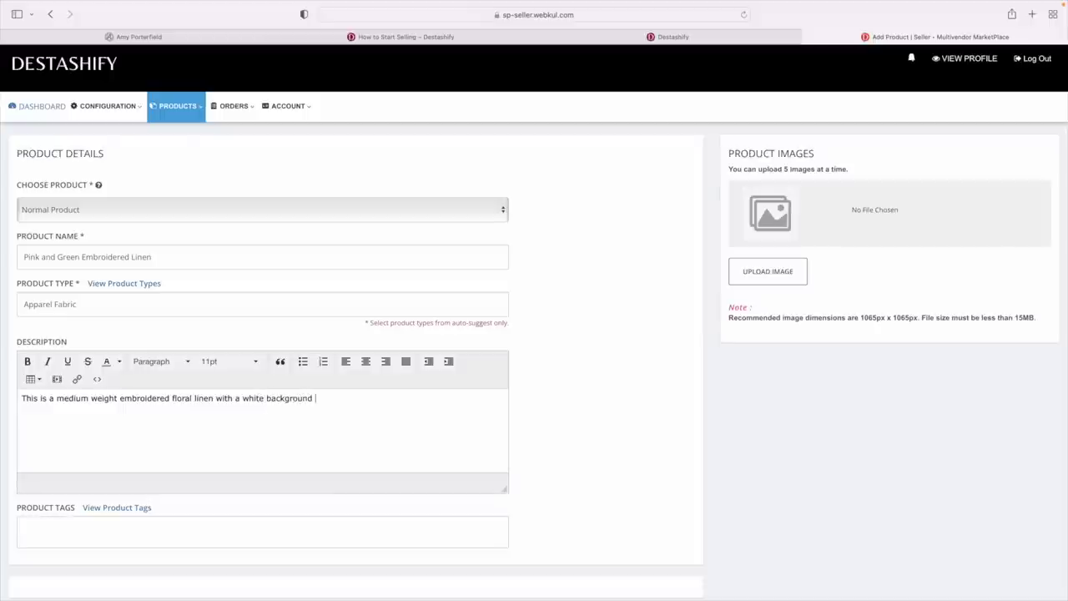
{"action": "type", "text": "and"}
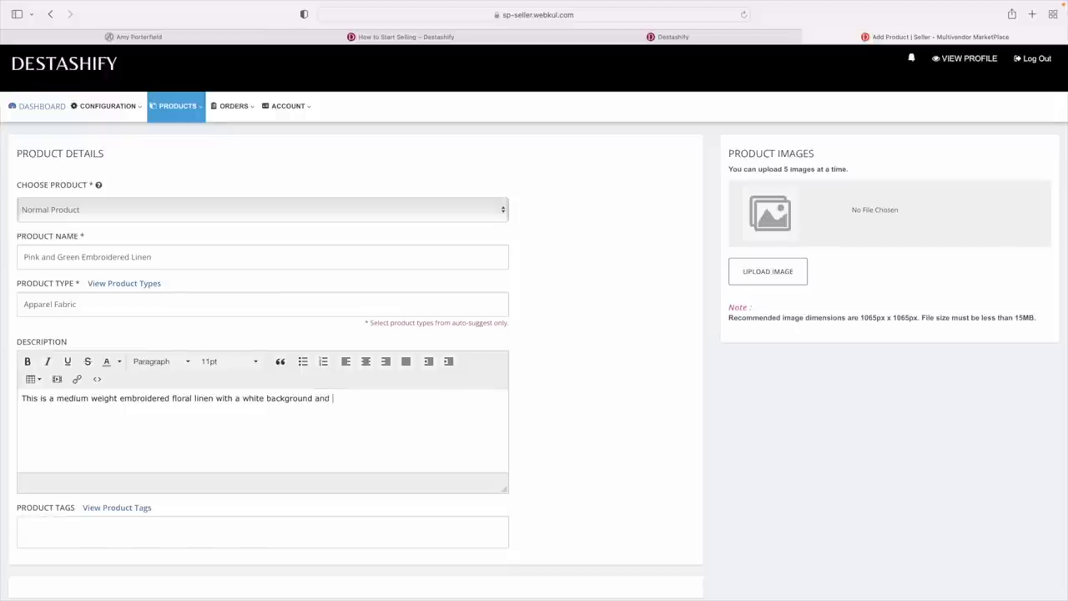
{"action": "type", "text": " pink and gree"}
{"action": "type", "text": "n e"}
{"action": "type", "text": "mb"}
{"action": "key", "text": "BackSpace"}
{"action": "key", "text": "BackSpace"}
{"action": "key", "text": "BackSpace"}
{"action": "key", "text": "BackSpace"}
{"action": "key", "text": "BackSpace"}
{"action": "key", "text": "BackSpace"}
{"action": "key", "text": "BackSpace"}
{"action": "key", "text": "BackSpace"}
{"action": "key", "text": "BackSpace"}
{"action": "key", "text": "BackSpace"}
{"action": "key", "text": "BackSpace"}
{"action": "key", "text": "BackSpace"}
{"action": "key", "text": "BackSpace"}
{"action": "key", "text": "BackSpace"}
{"action": "key", "text": "BackSpace"}
{"action": "key", "text": "BackSpace"}
{"action": "key", "text": "BackSpace"}
{"action": "key", "text": "BackSpace"}
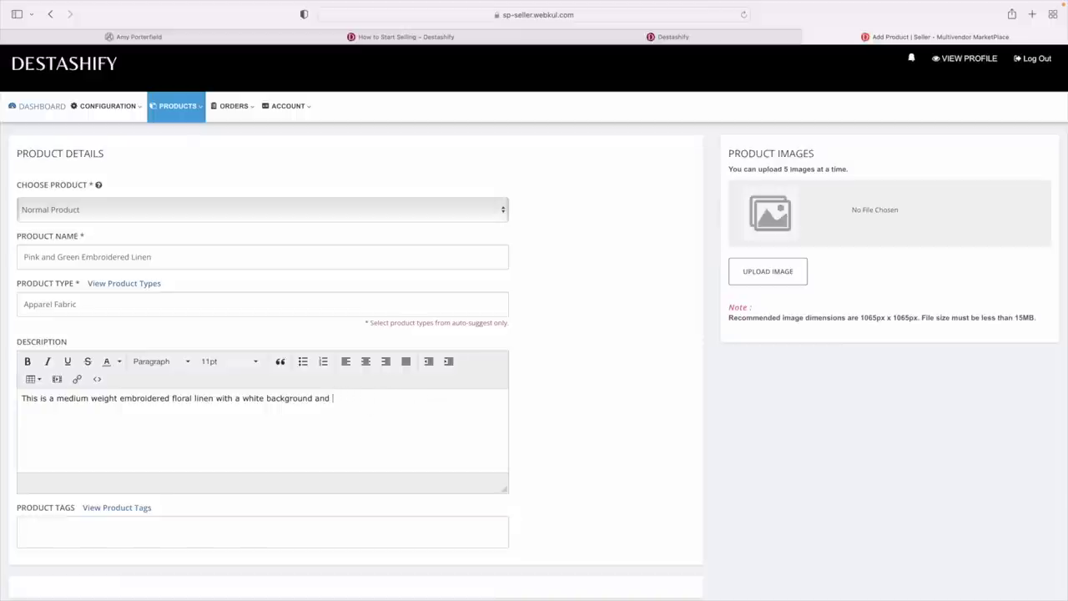
Continue the description with "a pink and green embroidered floral motif. Fabric is 54" wide and is suitable for jackets, pants, skirts"
{"action": "type", "text": "pink and green embroidered floral motif."}
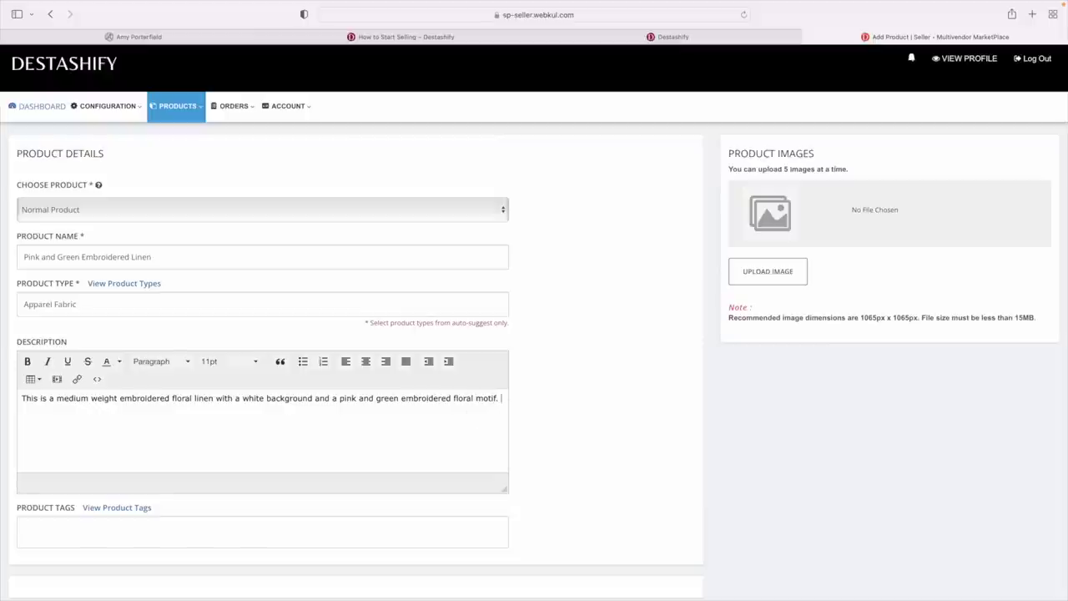
{"action": "type", "text": " Fabric is 54\" wide and is sui"}
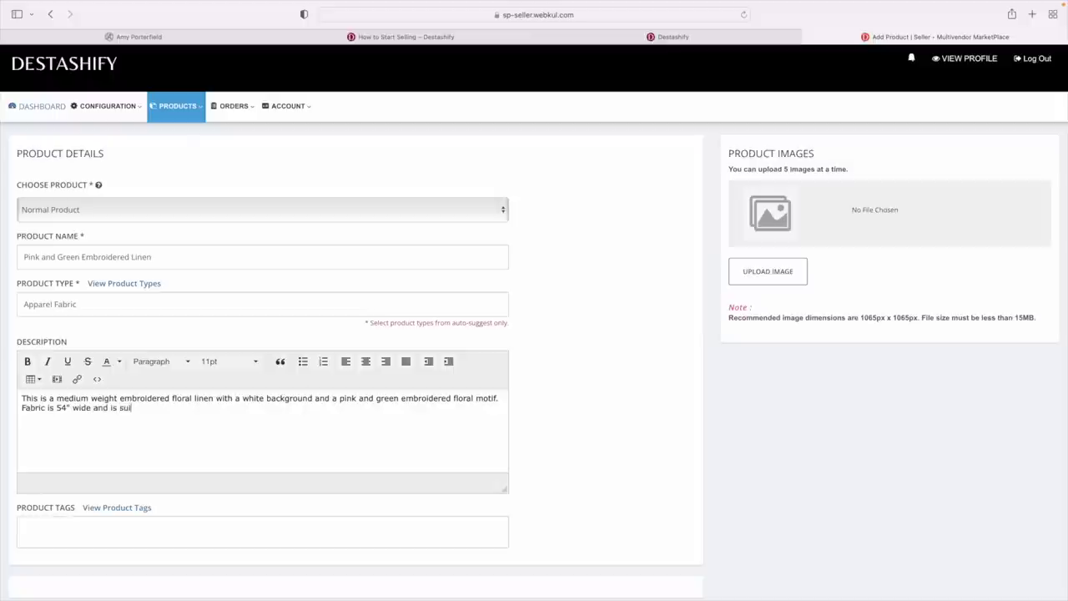
{"action": "type", "text": "table for jackets, pants, skirts"}
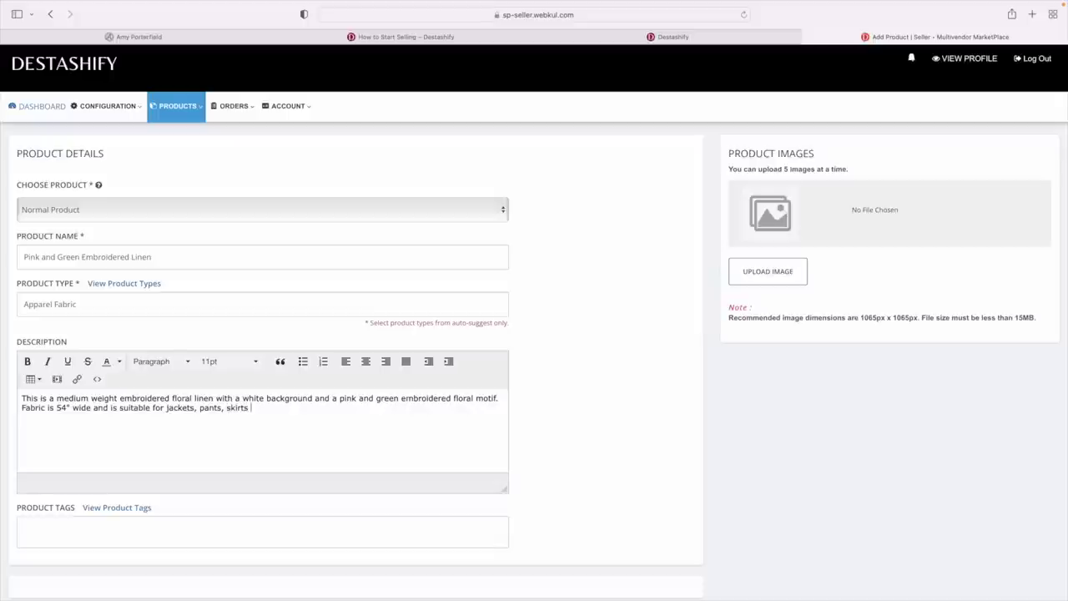
{"action": "type", "text": " and "}
{"action": "type", "text": "home"}
{"action": "key", "text": "BackSpace"}
{"action": "key", "text": "BackSpace"}
{"action": "key", "text": "BackSpace"}
{"action": "key", "text": "BackSpace"}
{"action": "type", "text": "some home decor"}
{"action": "key", "text": "BackSpace"}
{"action": "key", "text": "BackSpace"}
{"action": "key", "text": "BackSpace"}
{"action": "key", "text": "BackSpace"}
{"action": "key", "text": "BackSpace"}
{"action": "key", "text": "BackSpace"}
{"action": "key", "text": "BackSpace"}
{"action": "key", "text": "BackSpace"}
{"action": "key", "text": "BackSpace"}
{"action": "key", "text": "BackSpace"}
{"action": "key", "text": "BackSpace"}
{"action": "key", "text": "BackSpace"}
{"action": "key", "text": "BackSpace"}
{"action": "key", "text": "BackSpace"}
{"action": "key", "text": "BackSpace"}
{"action": "key", "text": "BackSpace"}
{"action": "key", "text": "BackSpace"}
{"action": "key", "text": "BackSpace"}
{"action": "key", "text": "BackSpace"}
Reword the end of the description's garment list to read "jackets, pants, and skirts."
{"action": "key", "text": "BackSpace"}
{"action": "key", "text": "BackSpace"}
{"action": "key", "text": "BackSpace"}
{"action": "key", "text": "BackSpace"}
{"action": "key", "text": "BackSpace"}
{"action": "key", "text": "BackSpace"}
{"action": "key", "text": "BackSpace"}
{"action": "type", "text": "and skirts"}
Look through the store's list of existing product tags and return to the Add Product form
{"action": "scroll", "coordinate": [94, 455], "scroll_direction": "down", "scroll_amount": 1}
{"action": "scroll", "coordinate": [95, 456], "scroll_direction": "down", "scroll_amount": 1}
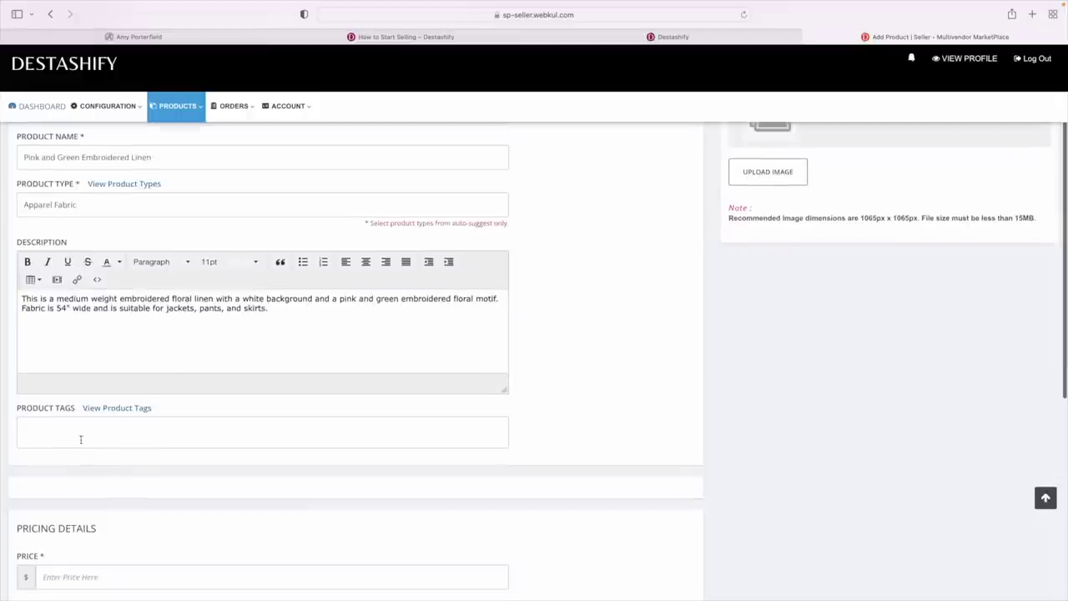
{"action": "left_click", "coordinate": [104, 408]}
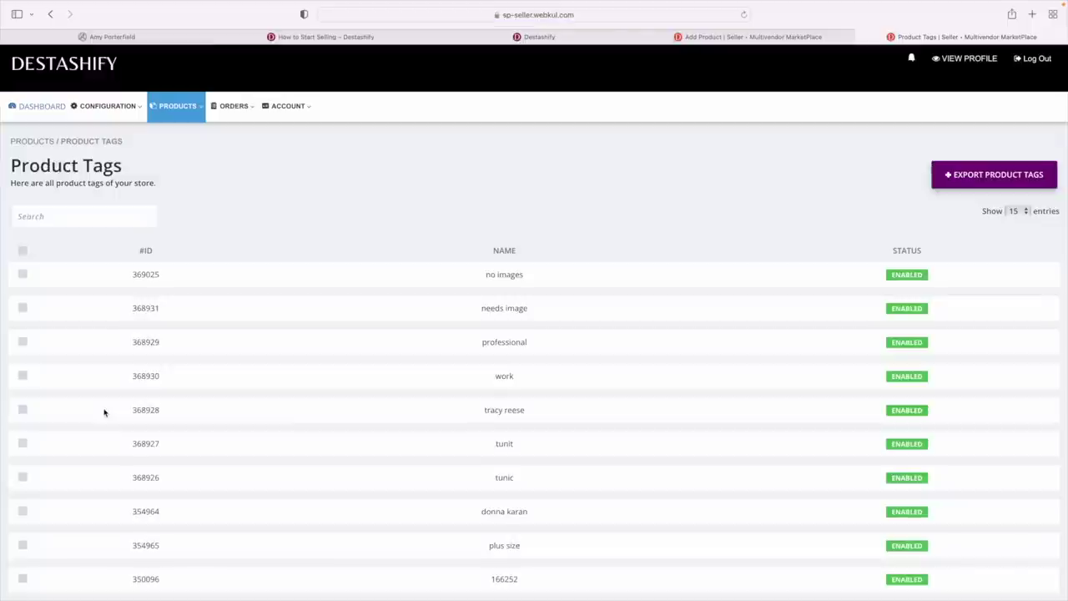
{"action": "scroll", "coordinate": [104, 411], "scroll_direction": "down", "scroll_amount": 3}
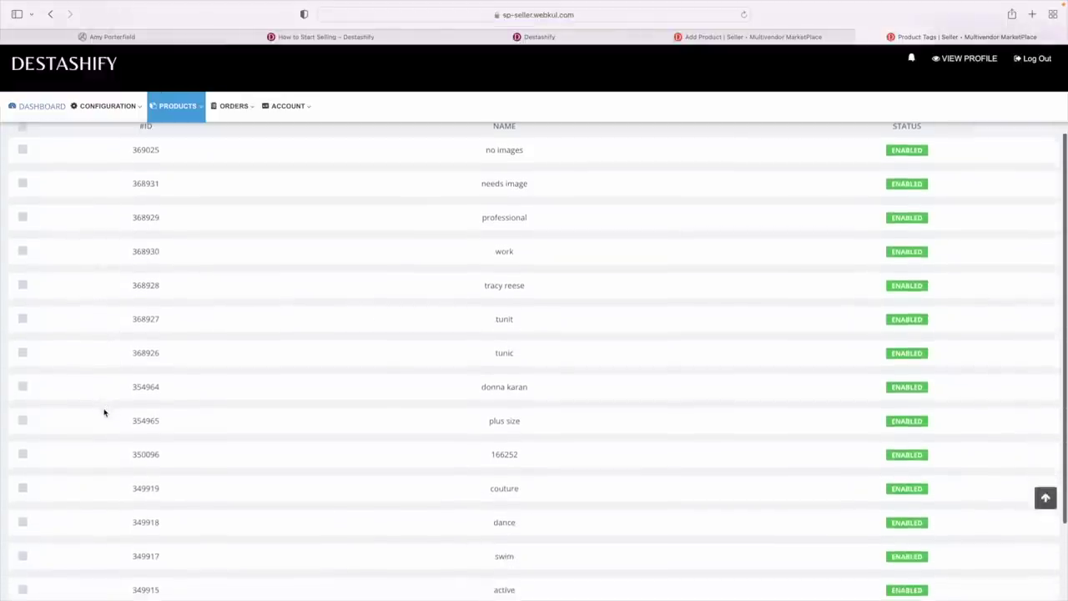
{"action": "scroll", "coordinate": [104, 412], "scroll_direction": "down", "scroll_amount": 2}
{"action": "scroll", "coordinate": [104, 412], "scroll_direction": "up", "scroll_amount": 5}
{"action": "scroll", "coordinate": [105, 411], "scroll_direction": "up", "scroll_amount": 1}
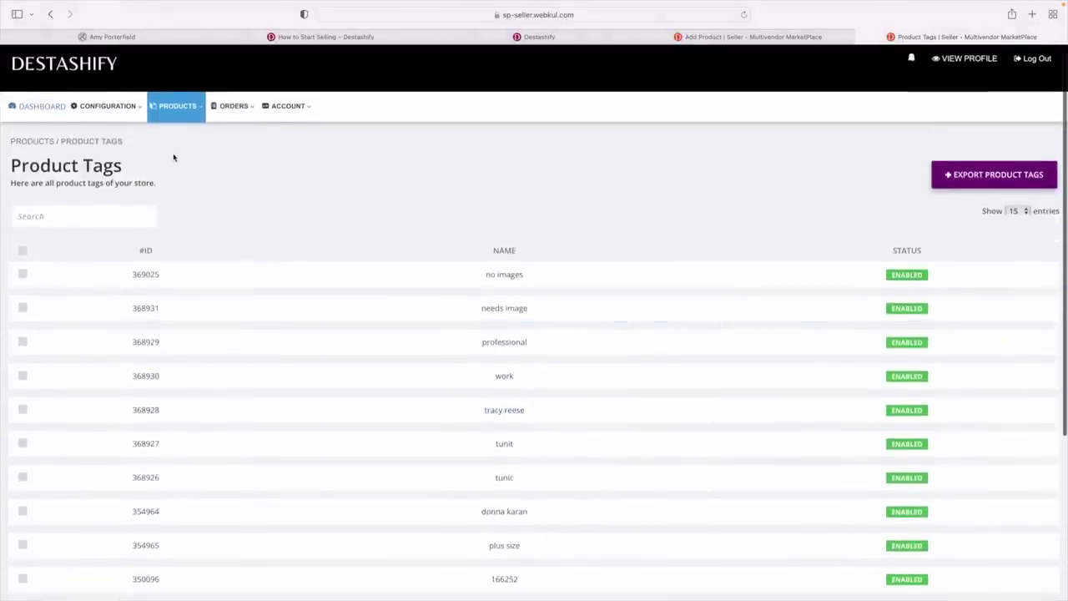
{"action": "left_click", "coordinate": [724, 37]}
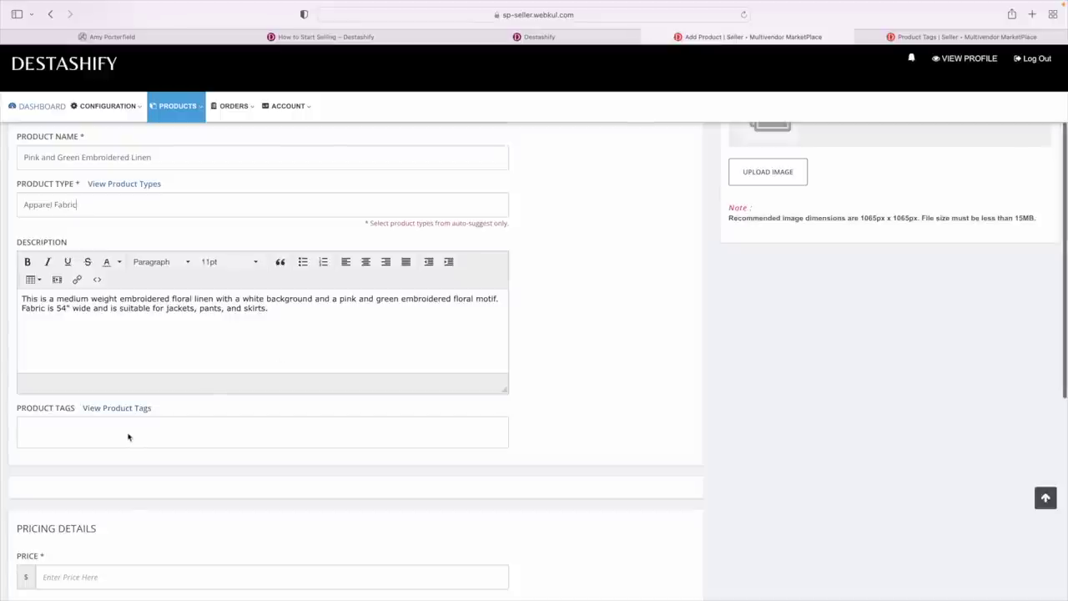
Add the tag "linen" to the product's tags
{"action": "left_click", "coordinate": [43, 431]}
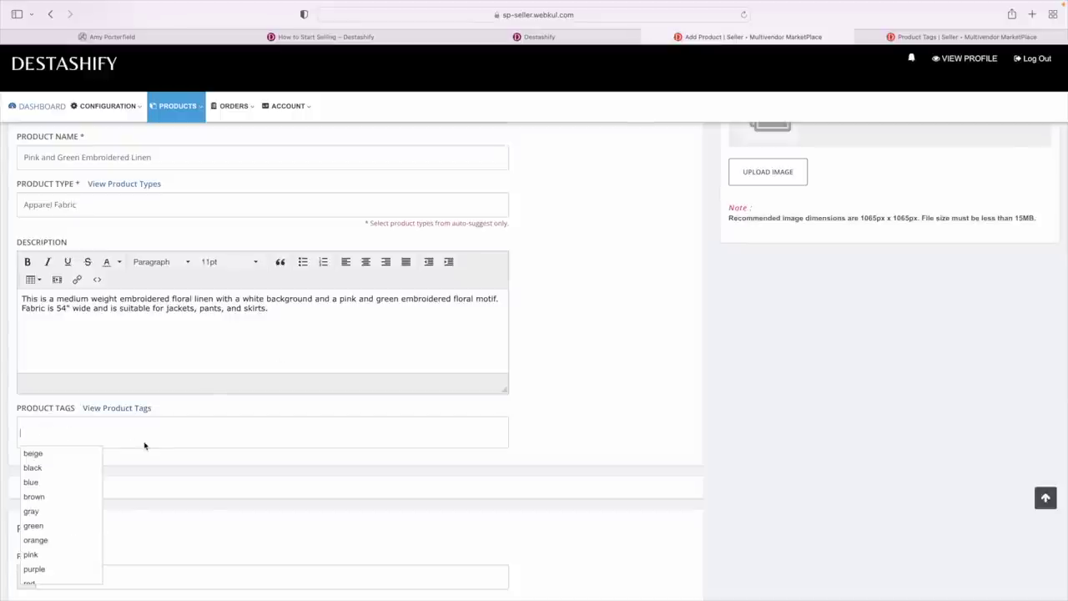
{"action": "type", "text": "linen"}
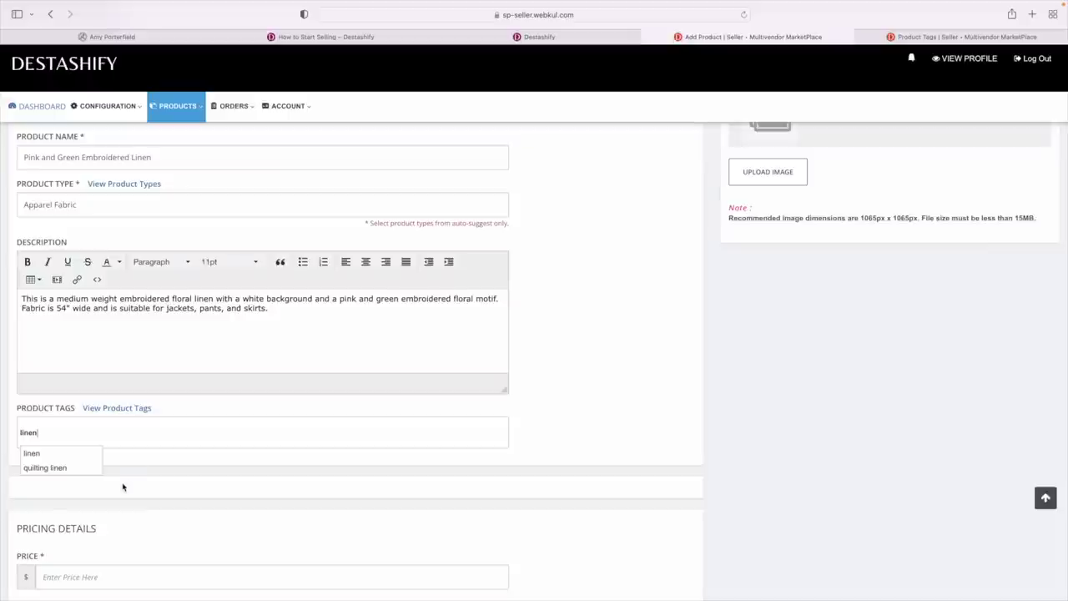
{"action": "key", "text": "Return"}
Try to add an "embroidered" tag to the product
{"action": "type", "text": "em"}
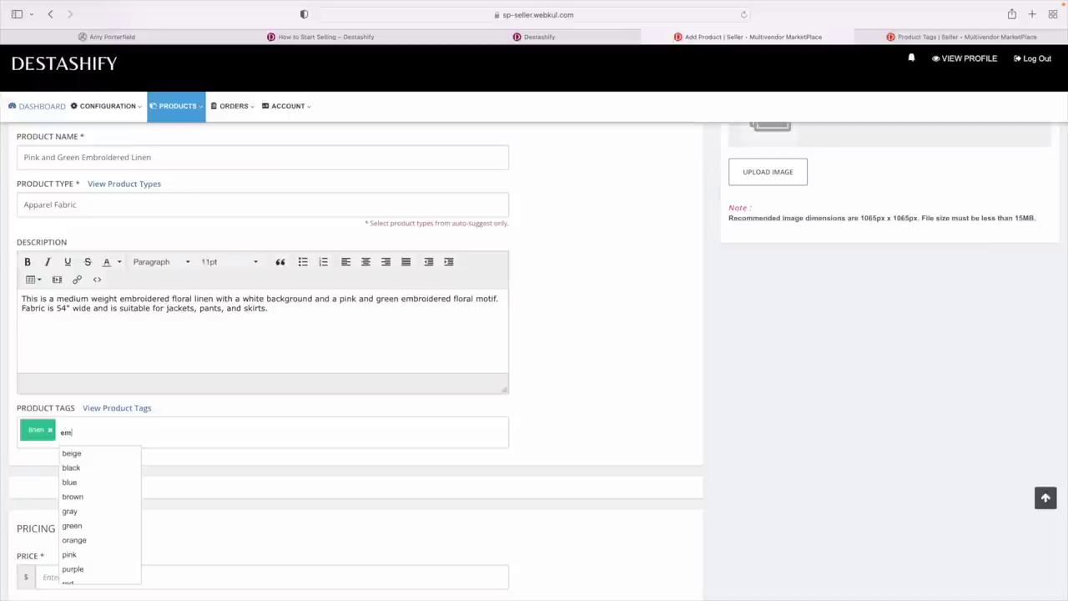
{"action": "type", "text": "broidered"}
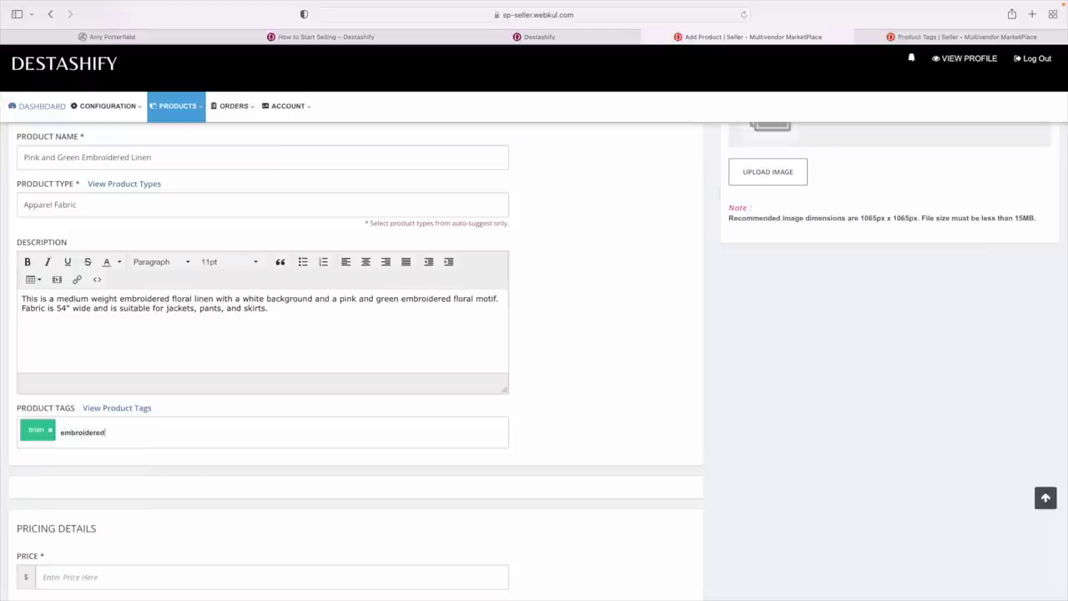
{"action": "key", "text": "BackSpace"}
{"action": "key", "text": "BackSpace"}
{"action": "key", "text": "BackSpace"}
{"action": "key", "text": "BackSpace"}
{"action": "key", "text": "BackSpace"}
{"action": "key", "text": "BackSpace"}
{"action": "key", "text": "BackSpace"}
{"action": "key", "text": "BackSpace"}
{"action": "key", "text": "BackSpace"}
{"action": "key", "text": "BackSpace"}
{"action": "key", "text": "BackSpace"}
{"action": "type", "text": "embroi"}
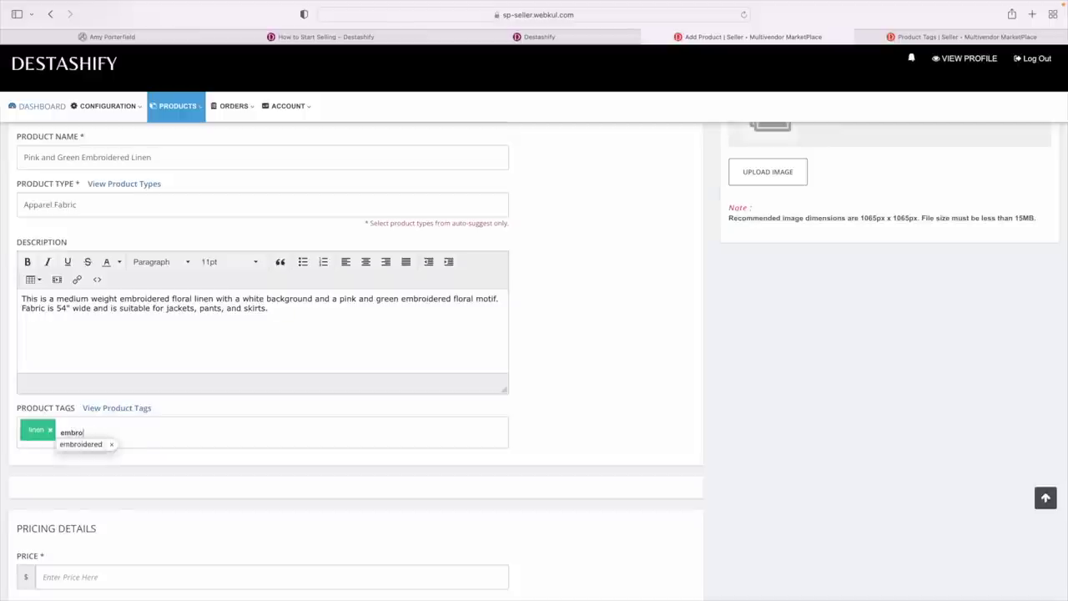
{"action": "type", "text": "der"}
{"action": "key", "text": "alt+BackSpace"}
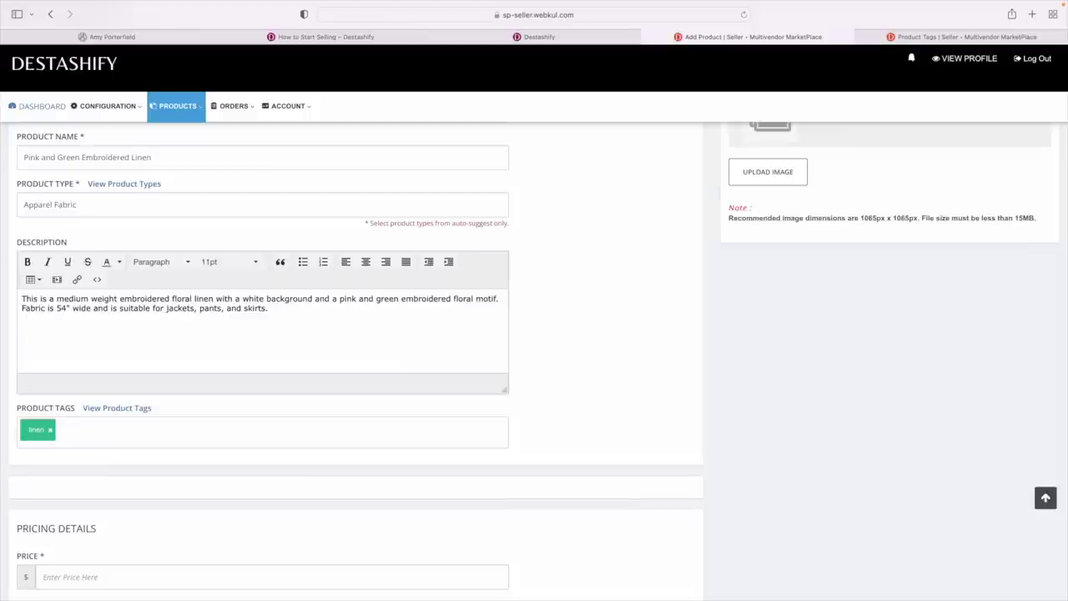
Add the color tags "white", "pink" and "green" to the product
{"action": "type", "text": "white"}
{"action": "key", "text": "Return"}
{"action": "type", "text": "pink"}
{"action": "key", "text": "Return"}
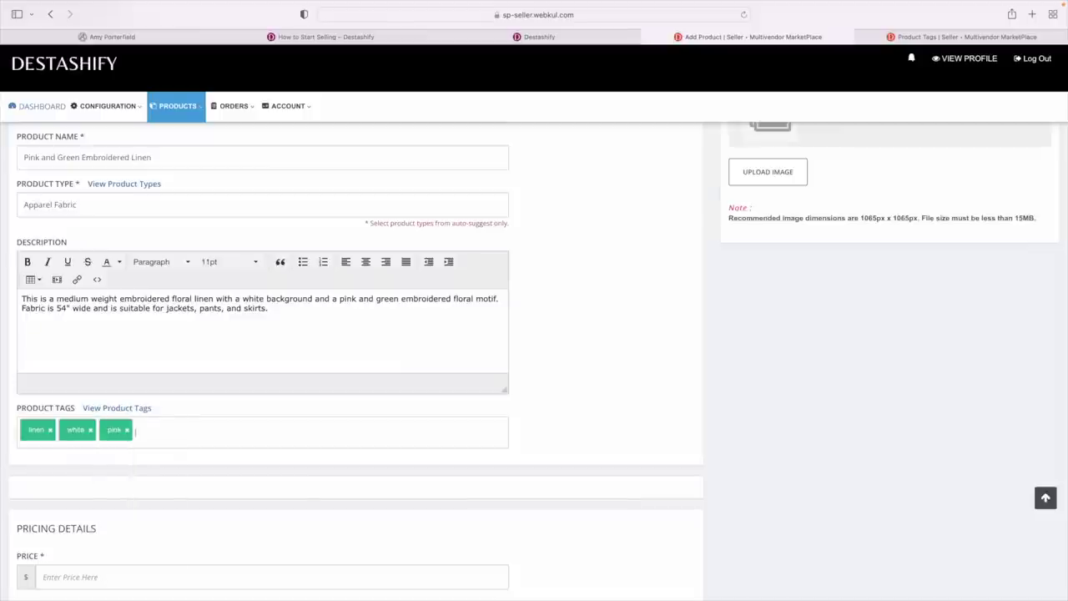
{"action": "type", "text": "green"}
{"action": "key", "text": "Return"}
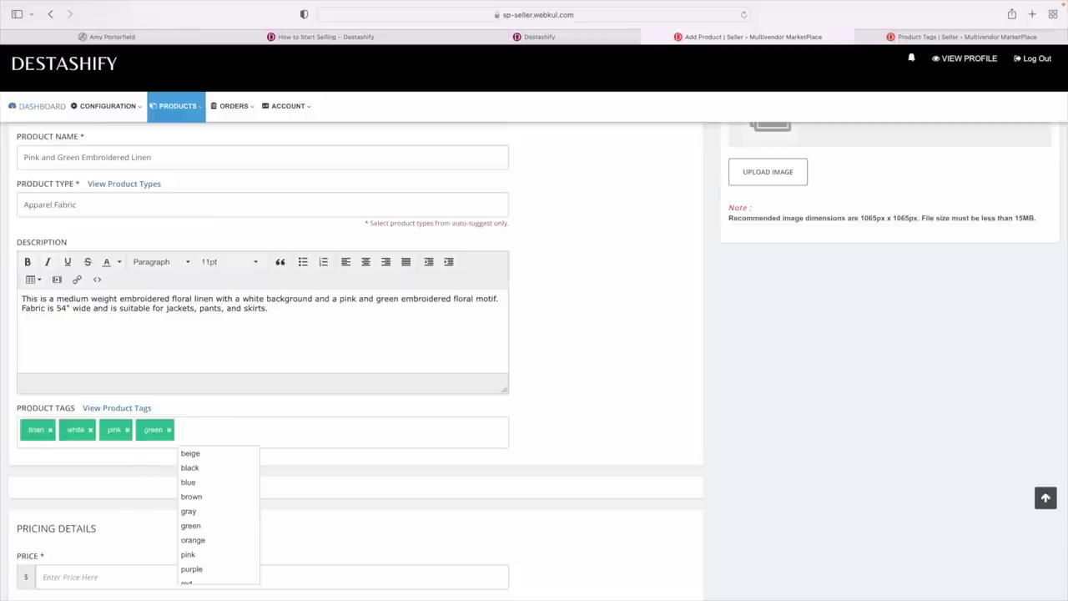
Try the tags "bottom weight" and "embroidered" for the product, and clear the unused tag text
{"action": "type", "text": "bottom"}
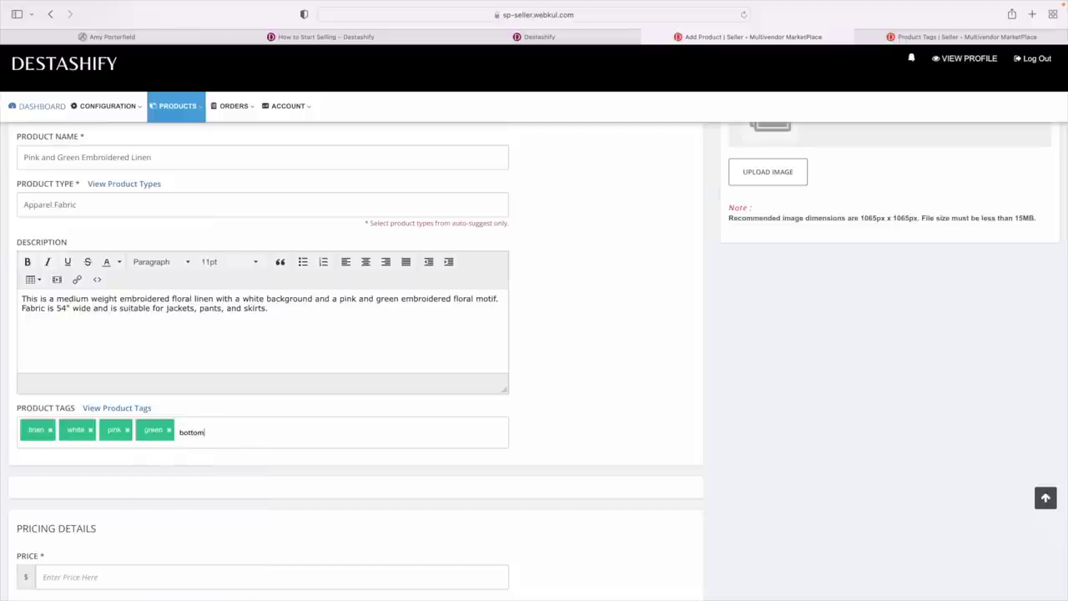
{"action": "type", "text": " weight"}
{"action": "key", "text": "super+a"}
{"action": "key", "text": "BackSpace"}
{"action": "type", "text": "embroidered"}
{"action": "key", "text": "super+a"}
{"action": "key", "text": "BackSpace"}
Add "2 3/4 yds of" to the beginning of the product name "Pink and Green Embroidered Linen"
{"action": "scroll", "coordinate": [138, 503], "scroll_direction": "down", "scroll_amount": 1}
{"action": "scroll", "coordinate": [138, 503], "scroll_direction": "down", "scroll_amount": 3}
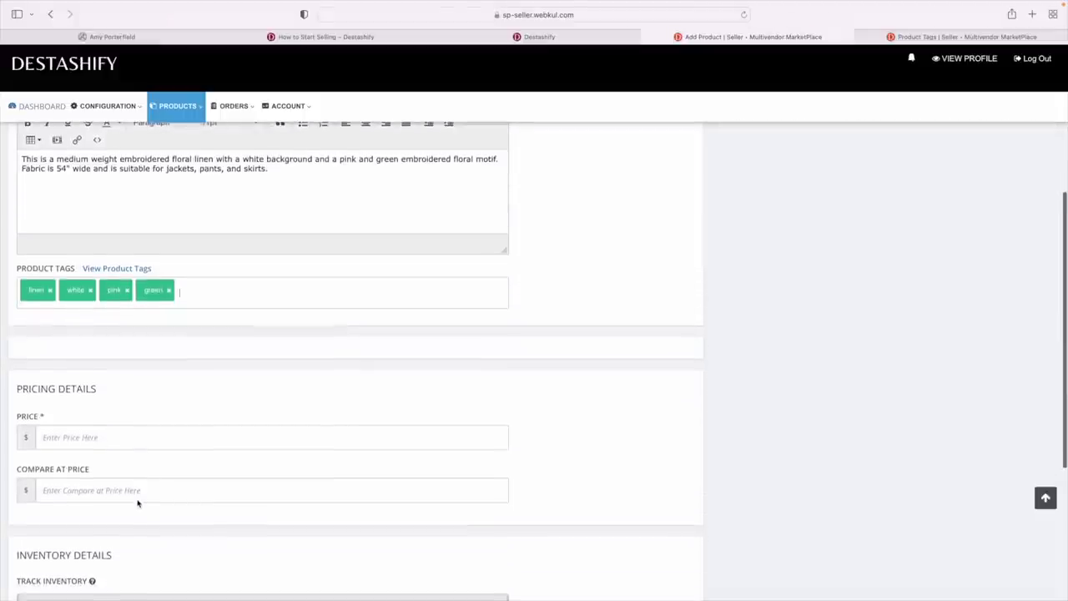
{"action": "left_click", "coordinate": [58, 438]}
{"action": "scroll", "coordinate": [83, 438], "scroll_direction": "down", "scroll_amount": 2}
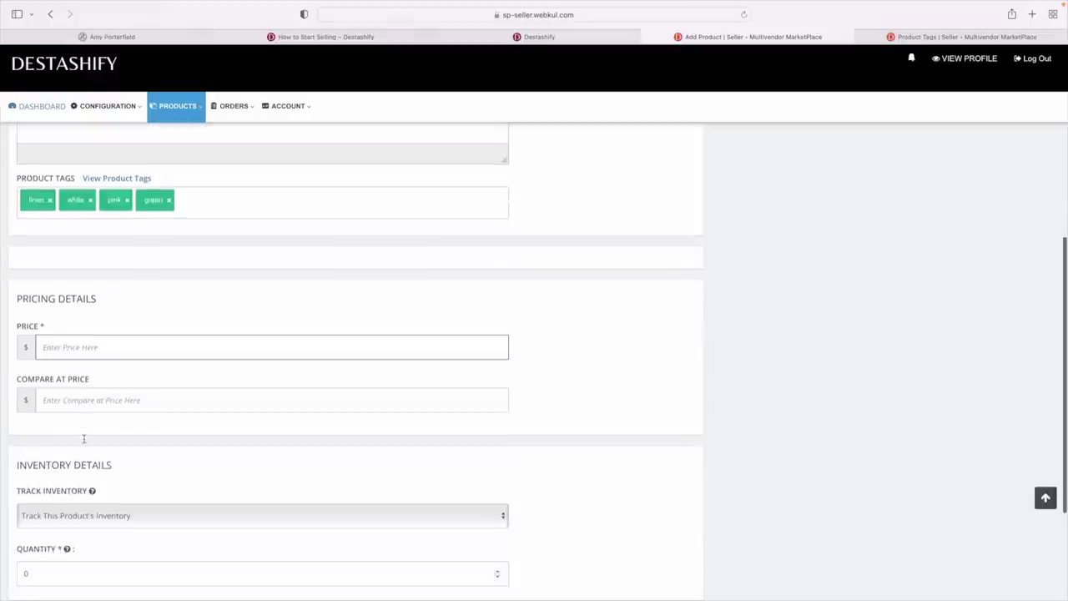
{"action": "scroll", "coordinate": [84, 442], "scroll_direction": "down", "scroll_amount": 4}
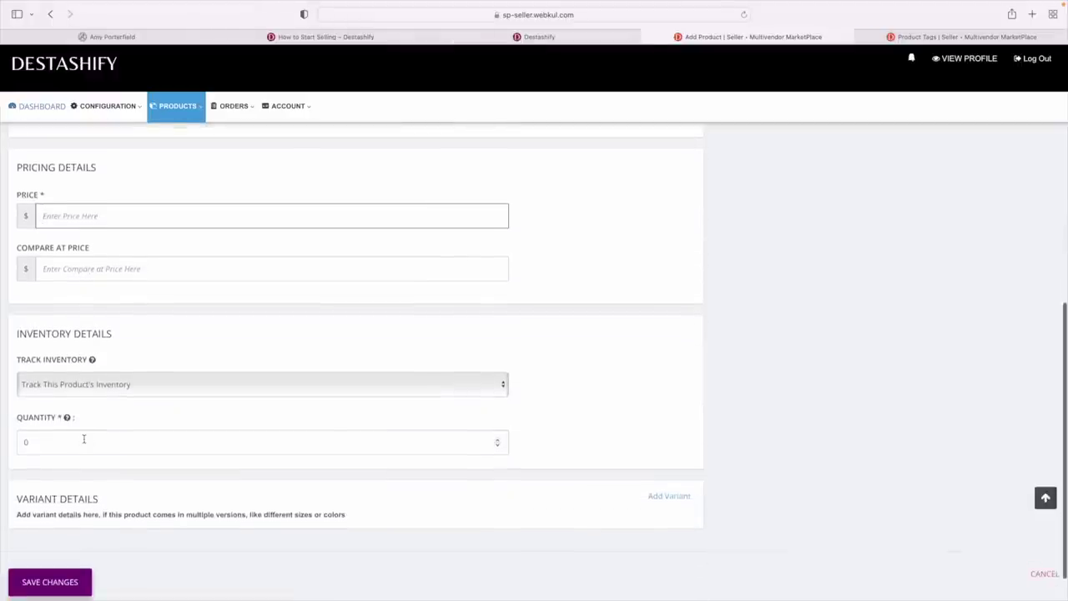
{"action": "scroll", "coordinate": [84, 438], "scroll_direction": "up", "scroll_amount": 13}
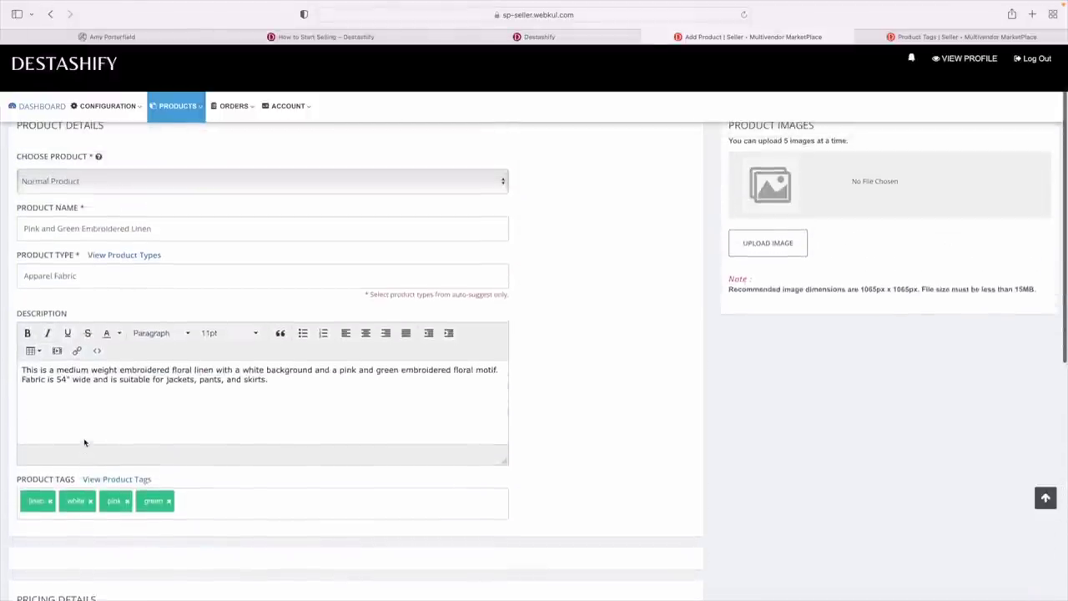
{"action": "scroll", "coordinate": [67, 400], "scroll_direction": "up", "scroll_amount": 1}
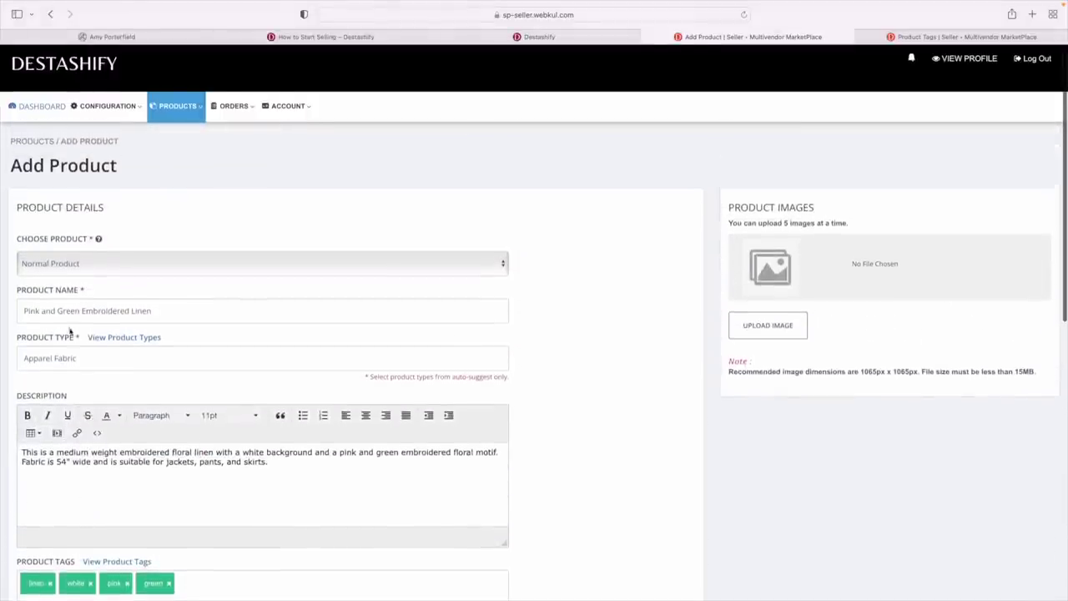
{"action": "left_click", "coordinate": [22, 311]}
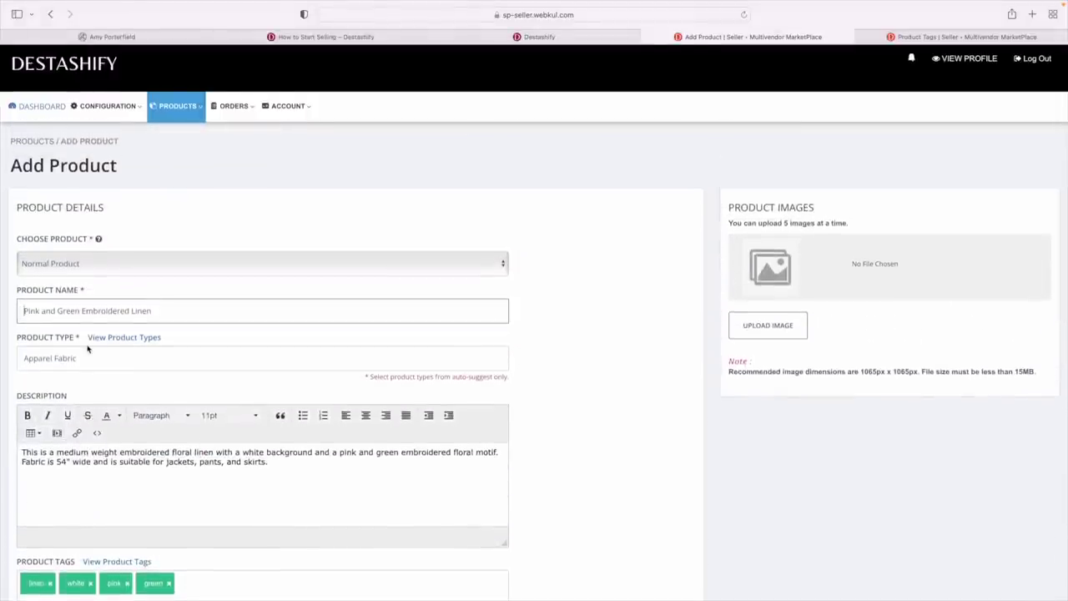
{"action": "type", "text": "2 "}
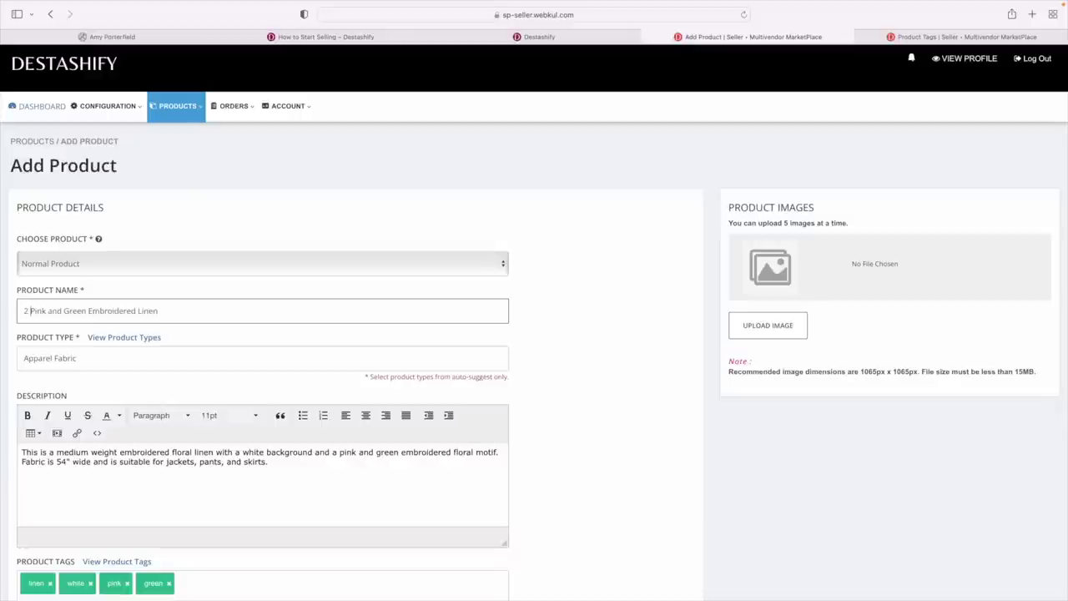
{"action": "type", "text": "3/4 y"}
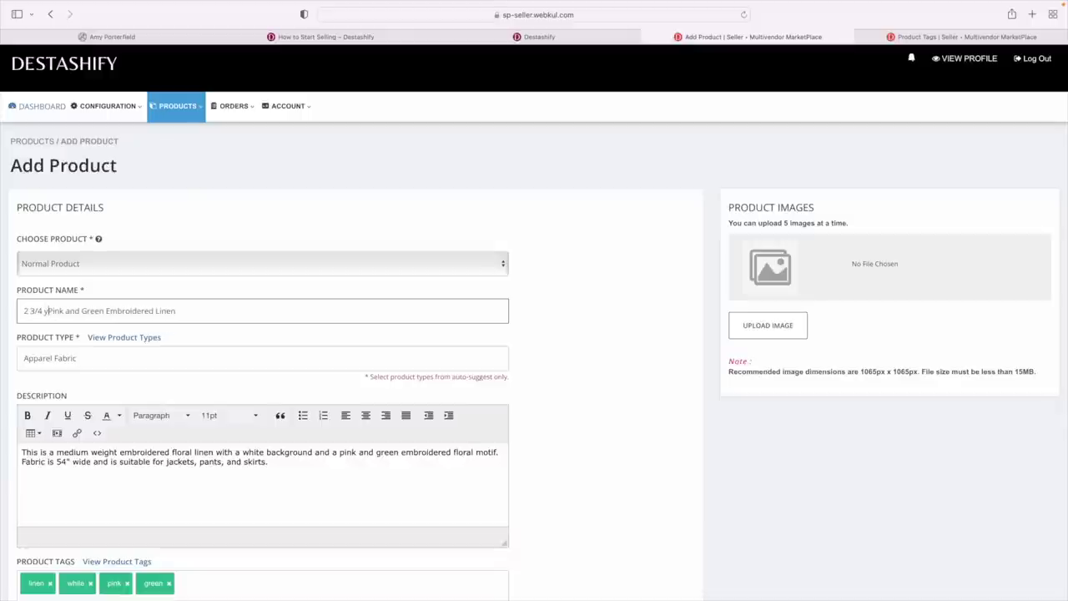
{"action": "type", "text": "ds of"}
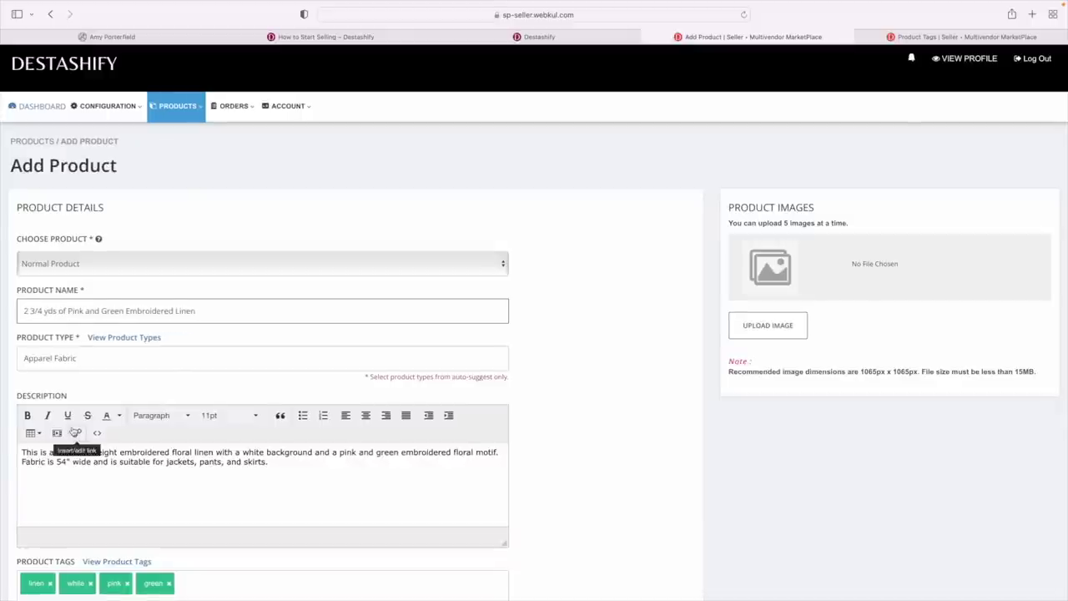
Set the product's price to $30 and its compare at price to $50
{"action": "scroll", "coordinate": [73, 430], "scroll_direction": "down", "scroll_amount": 3}
{"action": "scroll", "coordinate": [72, 430], "scroll_direction": "down", "scroll_amount": 5}
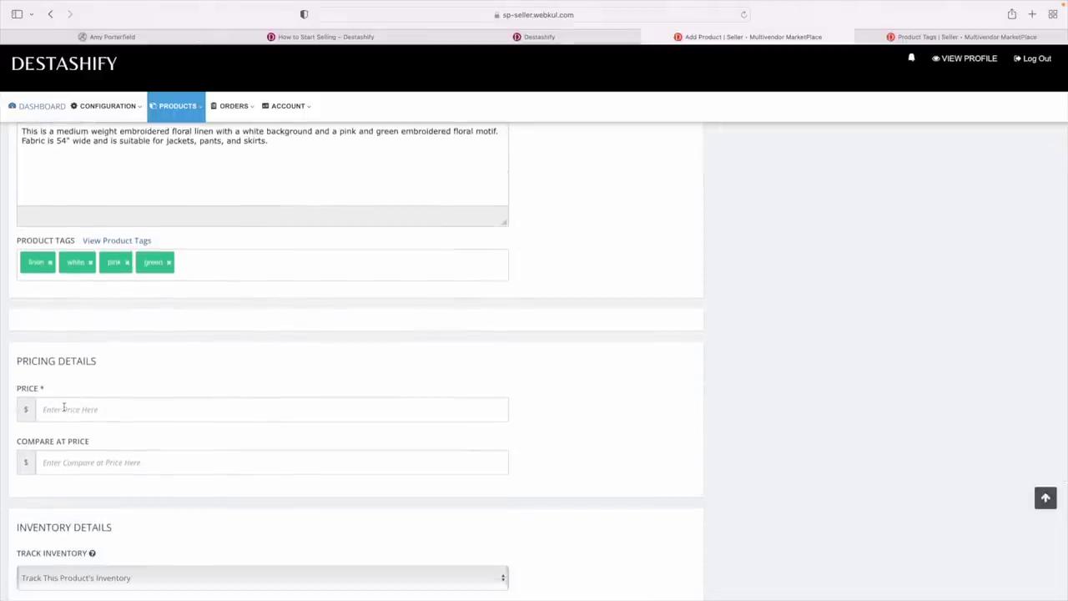
{"action": "left_click", "coordinate": [62, 409]}
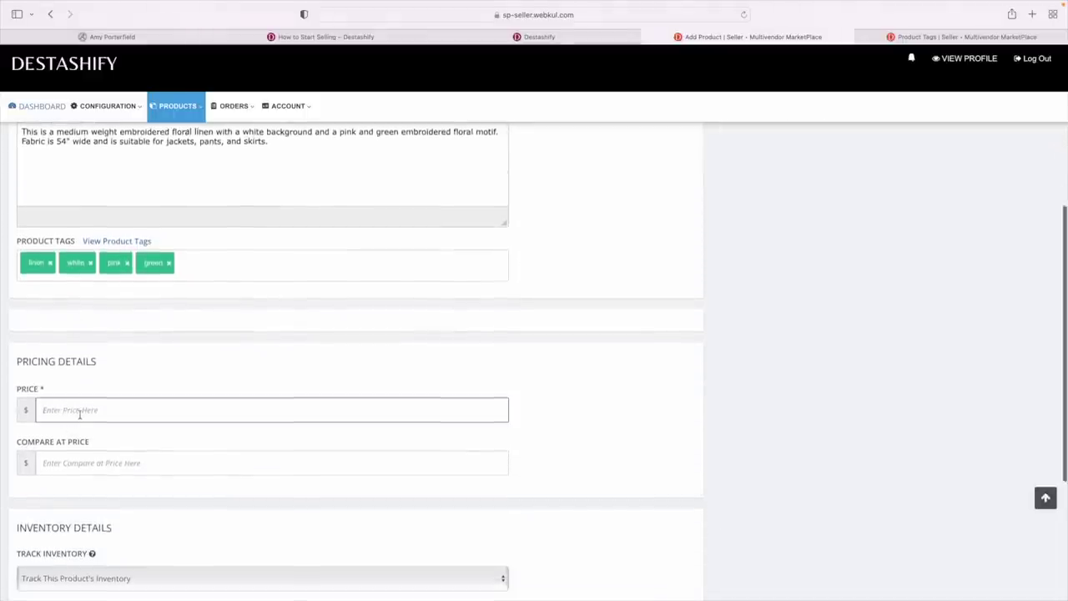
{"action": "type", "text": "30"}
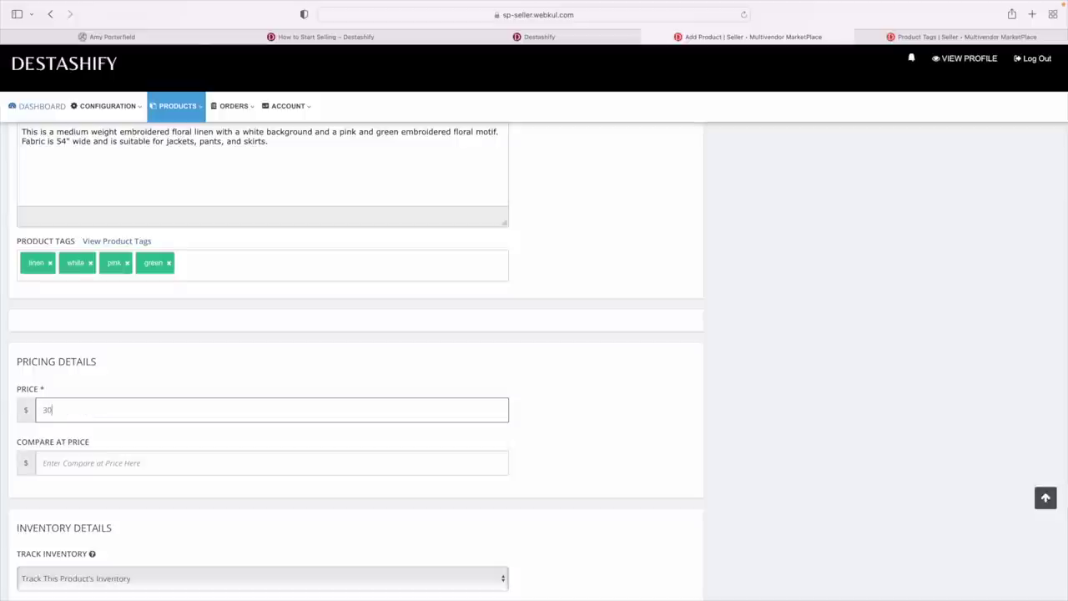
{"action": "left_click", "coordinate": [60, 462]}
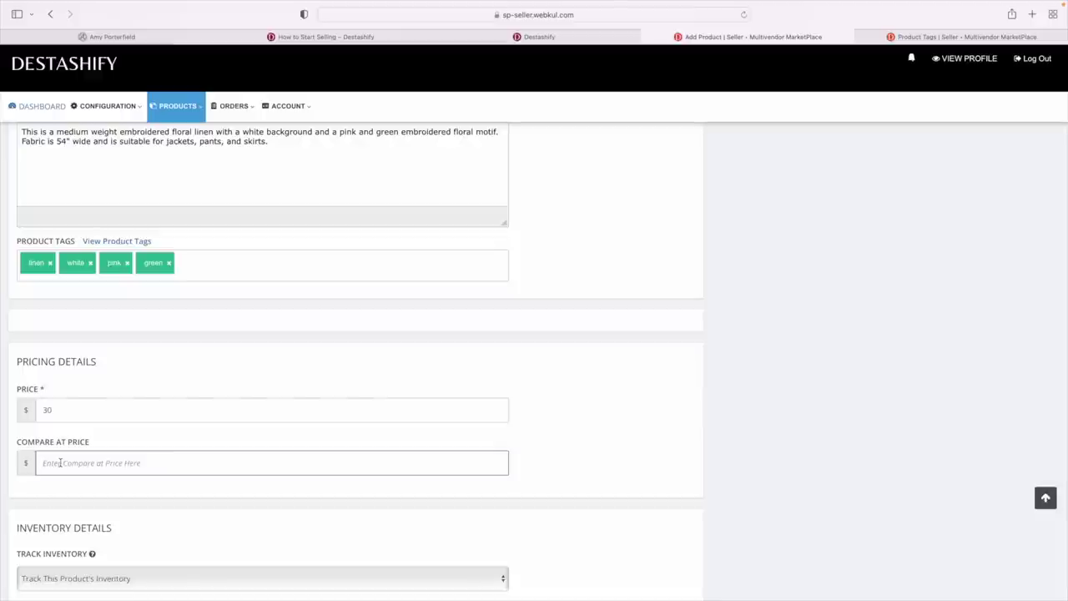
{"action": "type", "text": "50"}
Set the product's inventory quantity to 1
{"action": "scroll", "coordinate": [75, 467], "scroll_direction": "down", "scroll_amount": 4}
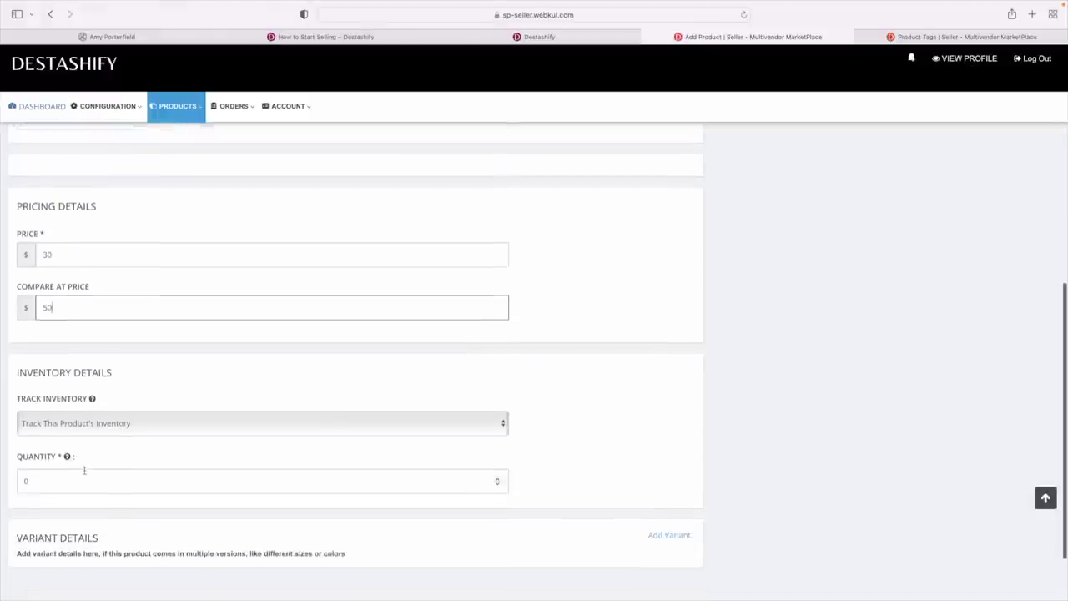
{"action": "left_click", "coordinate": [36, 472]}
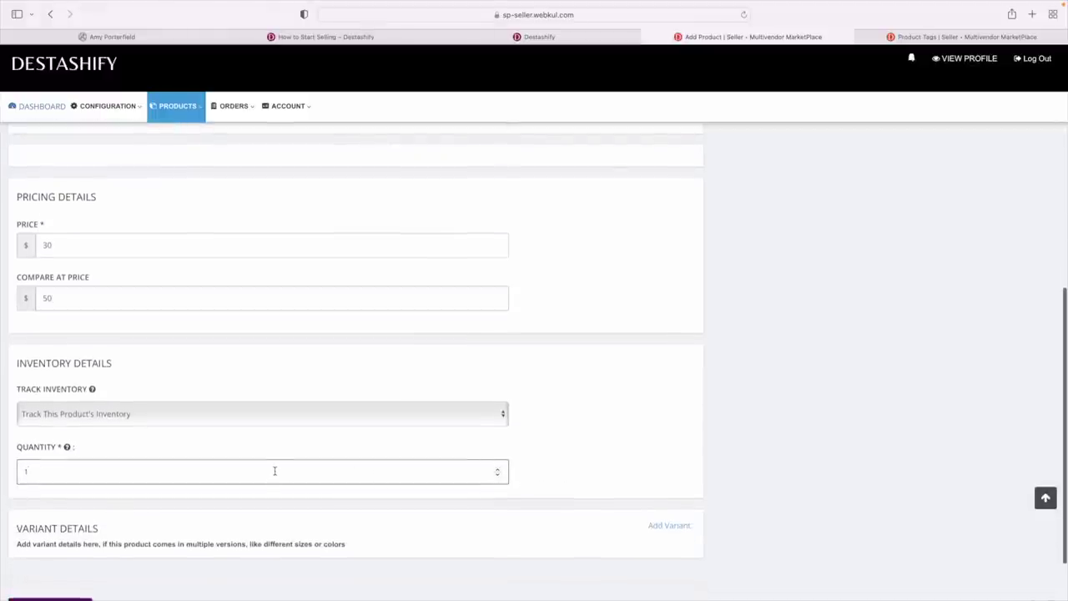
{"action": "scroll", "coordinate": [274, 470], "scroll_direction": "down", "scroll_amount": 2}
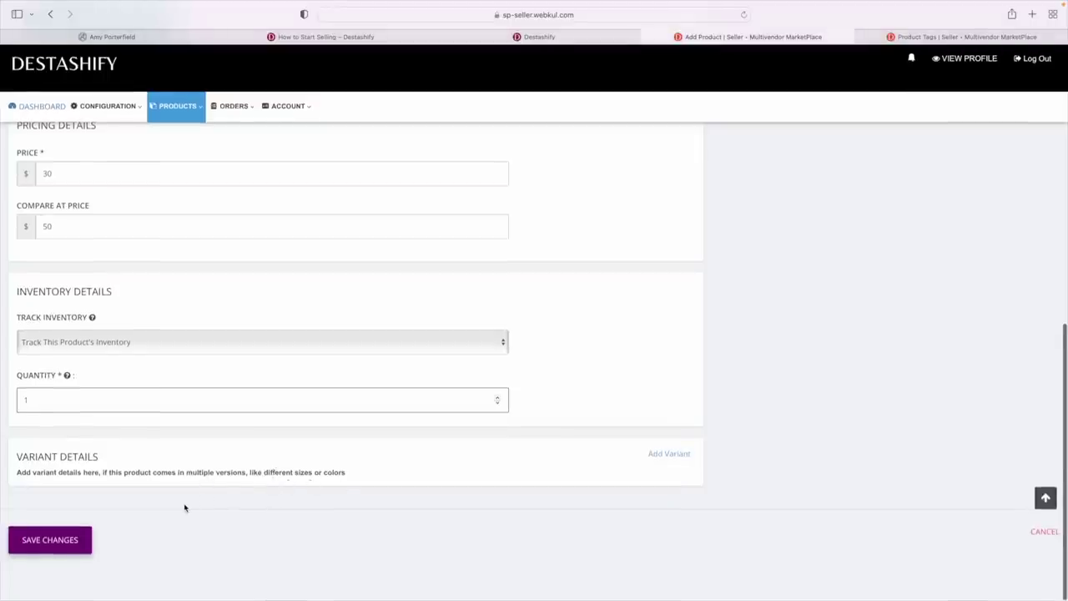
Upload the fabric photo IMG_2733.jpeg from the Desktop folder as the product image
{"action": "scroll", "coordinate": [184, 508], "scroll_direction": "up", "scroll_amount": 10}
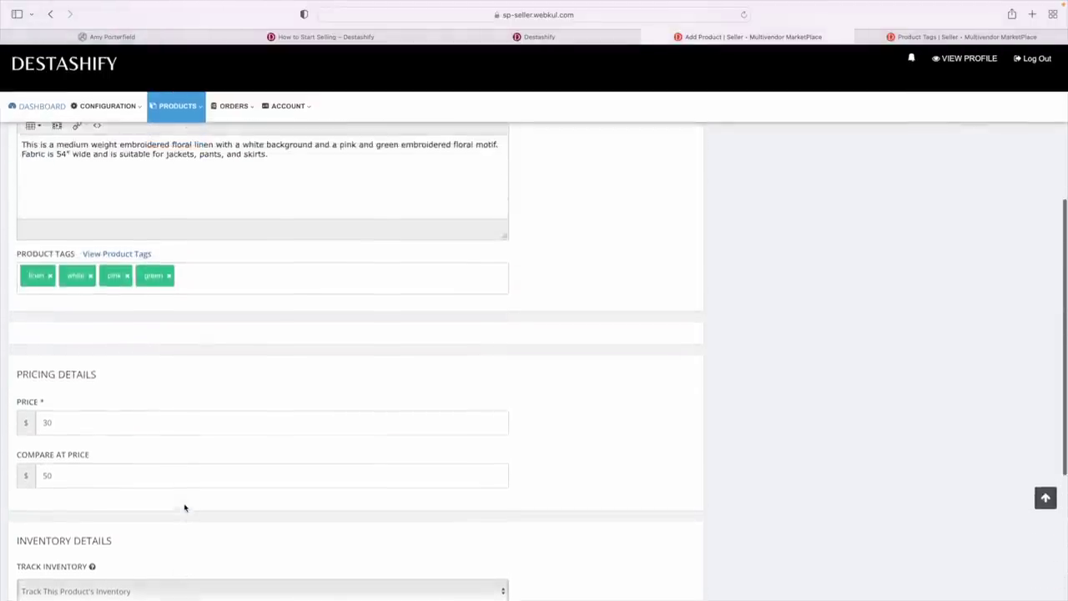
{"action": "scroll", "coordinate": [184, 507], "scroll_direction": "up", "scroll_amount": 1}
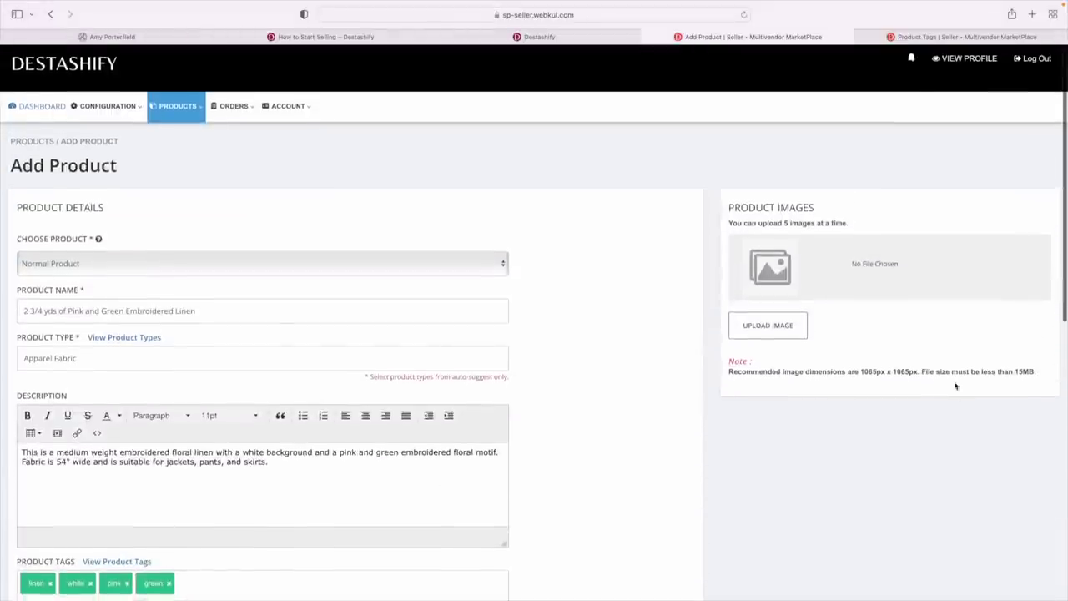
{"action": "left_click", "coordinate": [763, 328]}
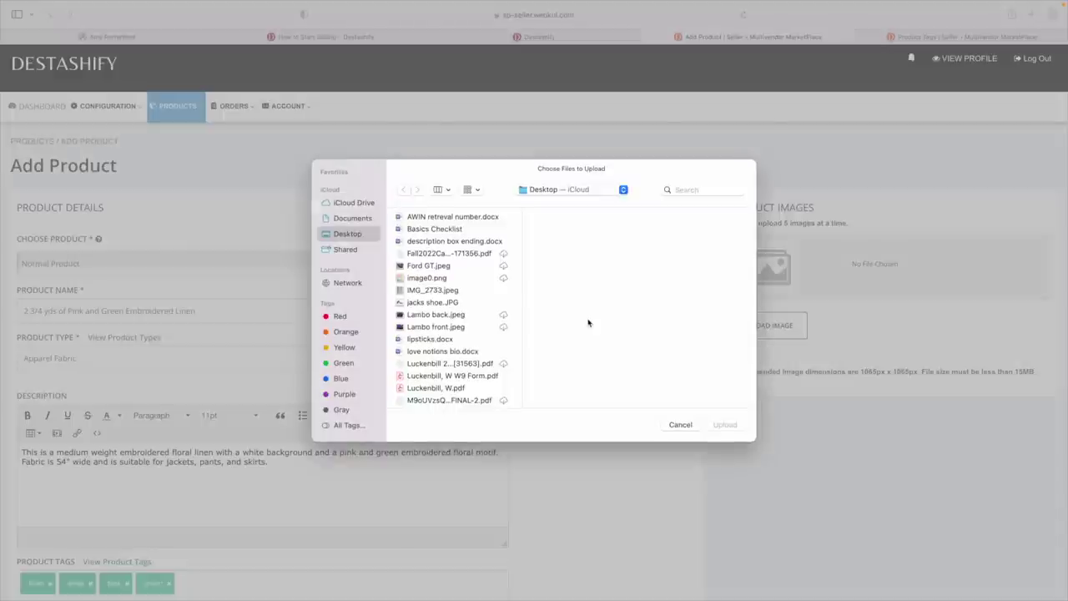
{"action": "scroll", "coordinate": [437, 316], "scroll_direction": "down", "scroll_amount": 5}
{"action": "scroll", "coordinate": [435, 313], "scroll_direction": "down", "scroll_amount": 5}
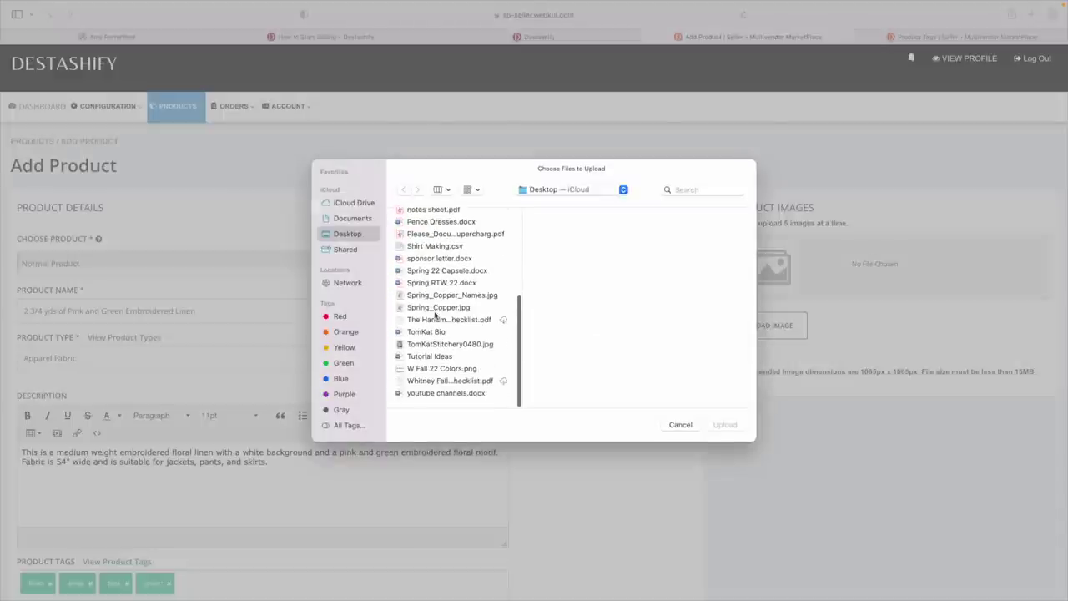
{"action": "scroll", "coordinate": [435, 314], "scroll_direction": "up", "scroll_amount": 3}
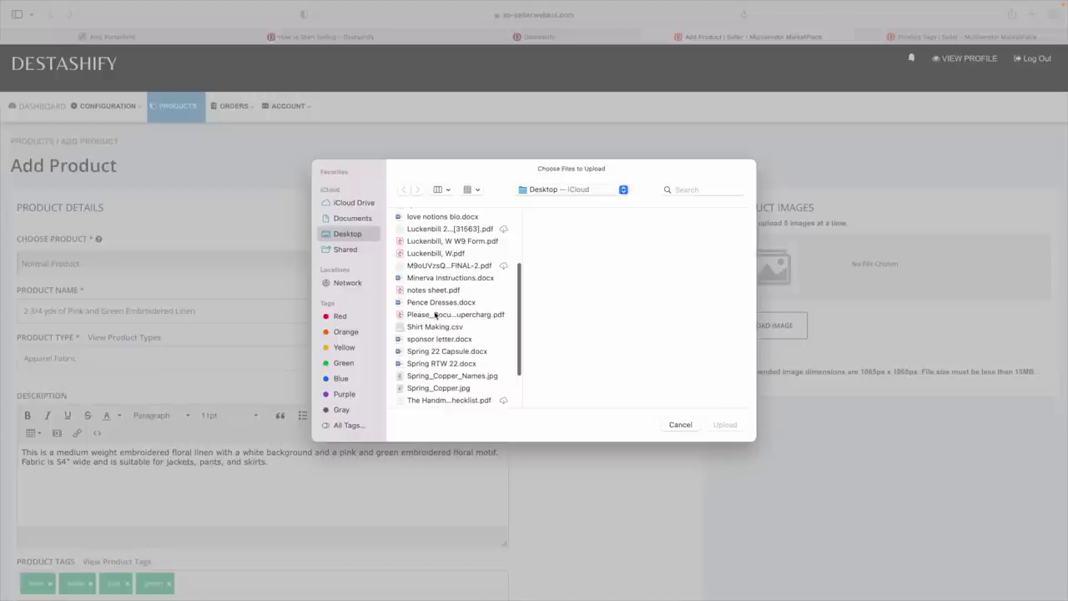
{"action": "scroll", "coordinate": [434, 314], "scroll_direction": "up", "scroll_amount": 5}
{"action": "scroll", "coordinate": [435, 315], "scroll_direction": "up", "scroll_amount": 1}
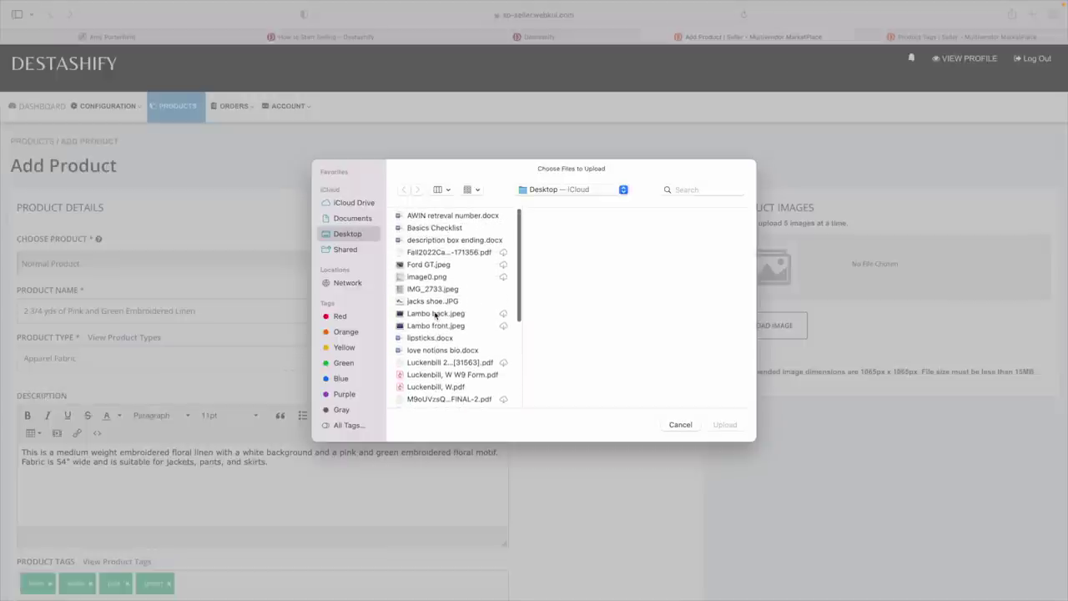
{"action": "left_click", "coordinate": [423, 289]}
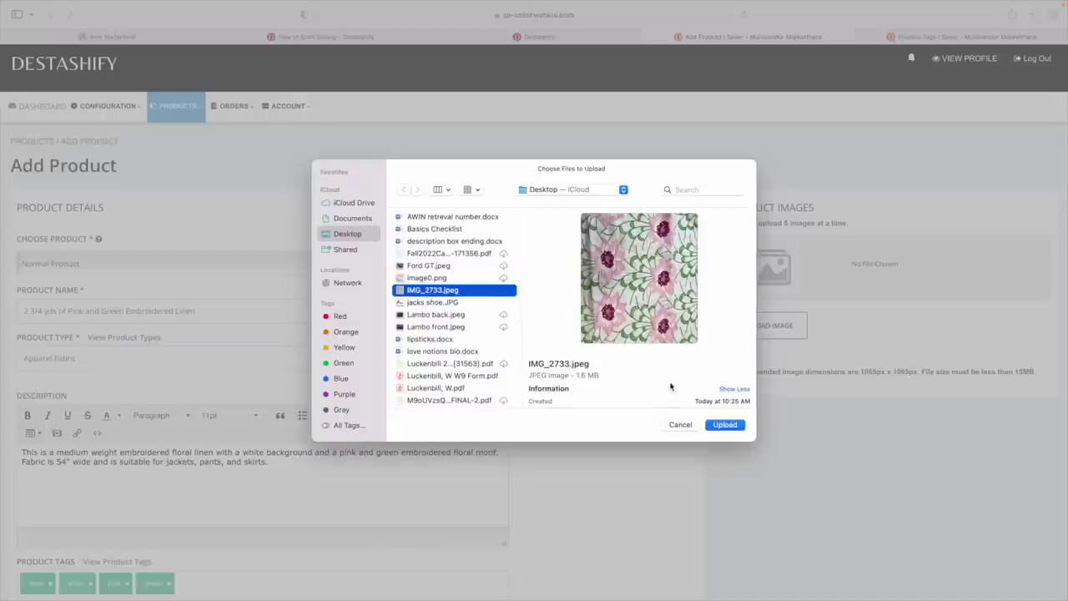
{"action": "left_click", "coordinate": [724, 425]}
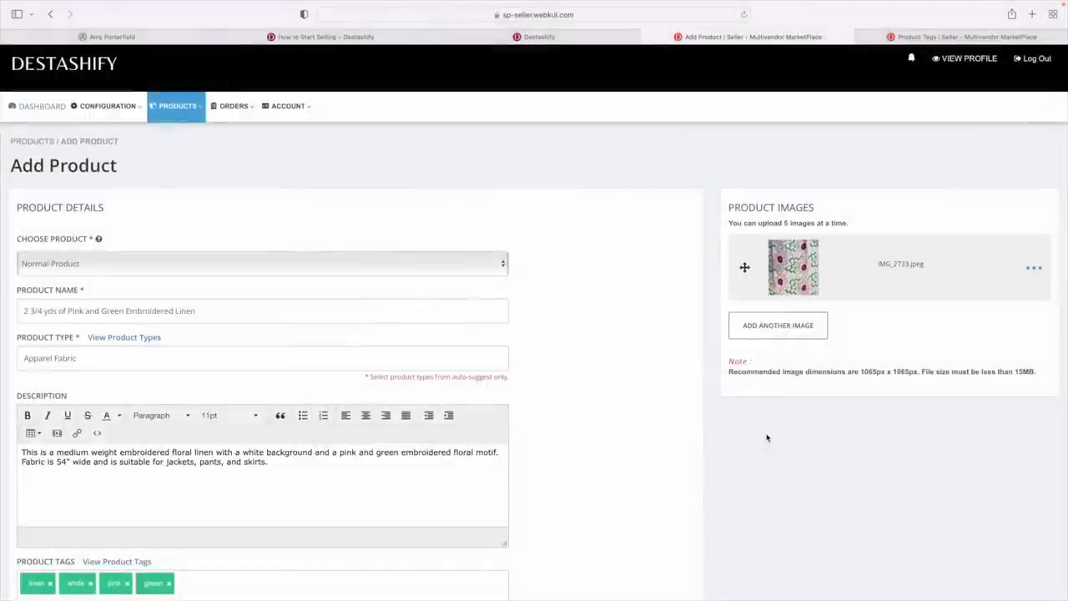
Save the new product and open the list of all products
{"action": "scroll", "coordinate": [767, 437], "scroll_direction": "down", "scroll_amount": 1}
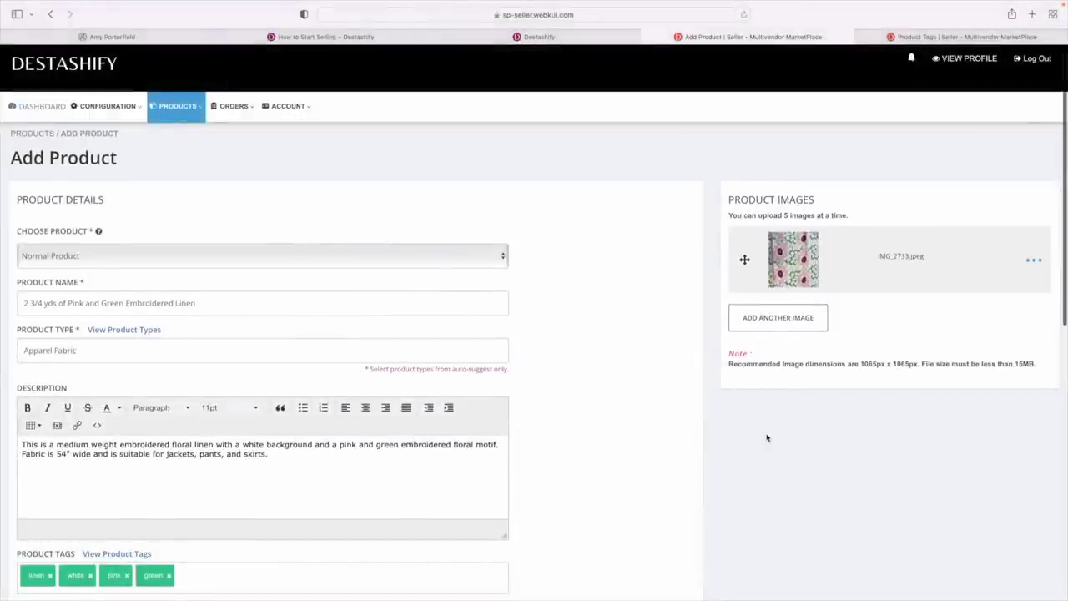
{"action": "scroll", "coordinate": [767, 437], "scroll_direction": "down", "scroll_amount": 10}
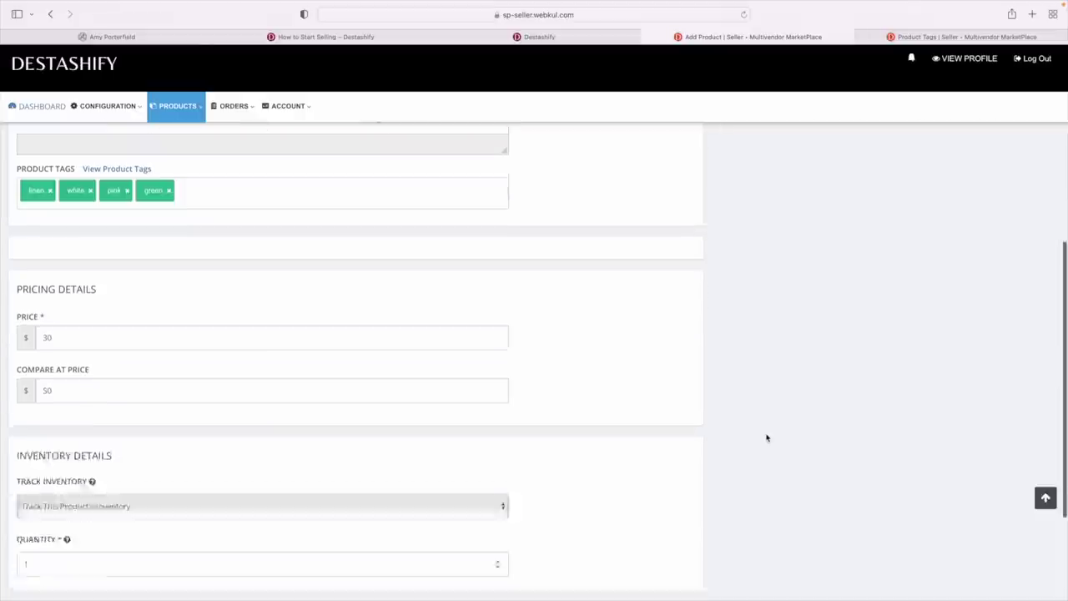
{"action": "scroll", "coordinate": [766, 437], "scroll_direction": "down", "scroll_amount": 4}
{"action": "left_click", "coordinate": [45, 546]}
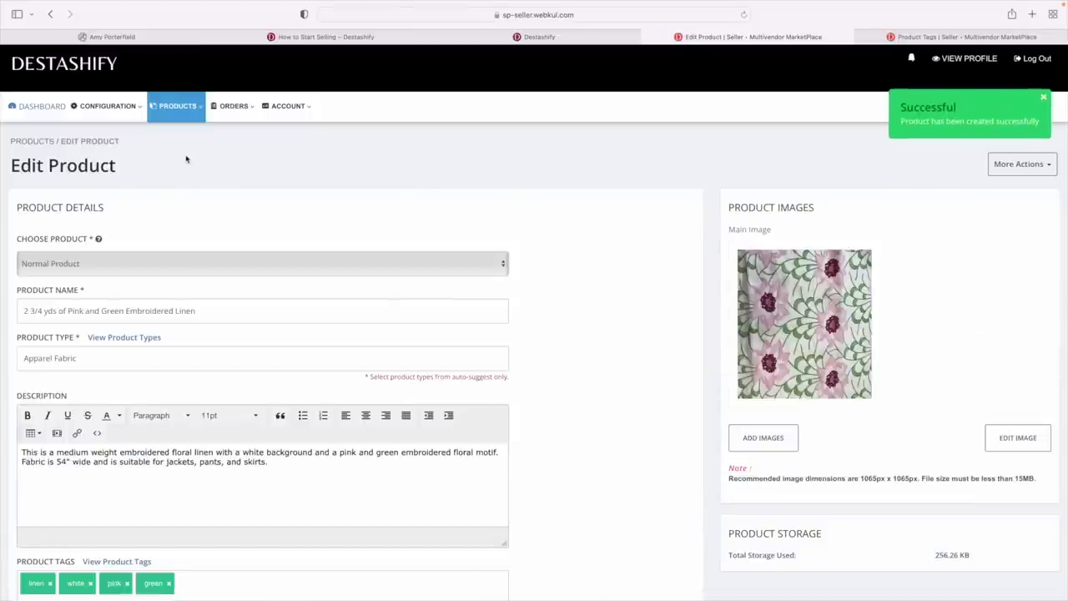
{"action": "left_click", "coordinate": [173, 112]}
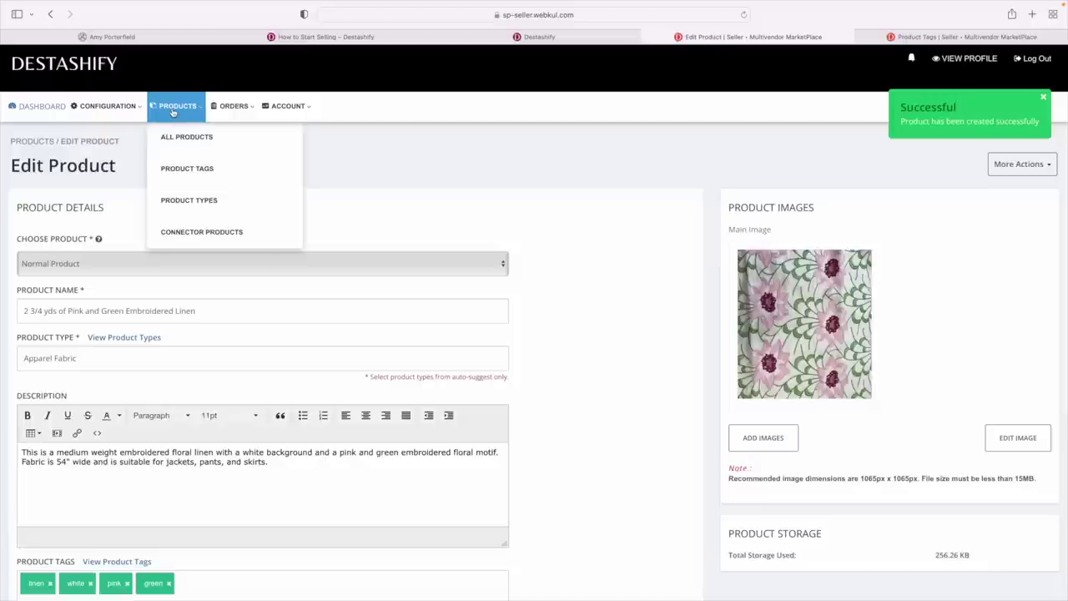
{"action": "left_click", "coordinate": [175, 143]}
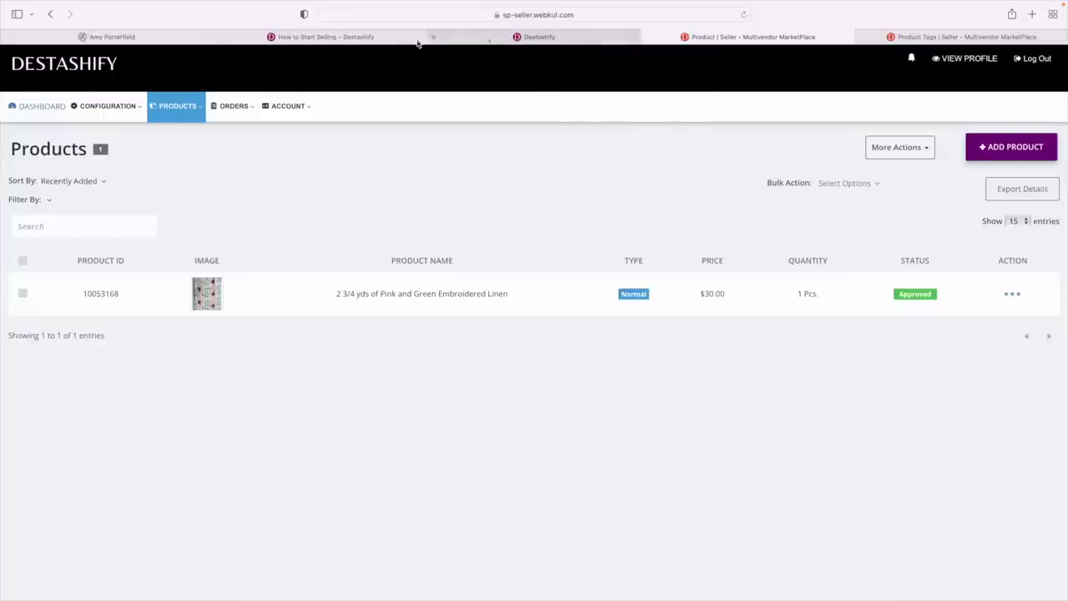
Return to the How to Start Selling guide and open its linked instructions for fulfilling an order
{"action": "left_click", "coordinate": [382, 41]}
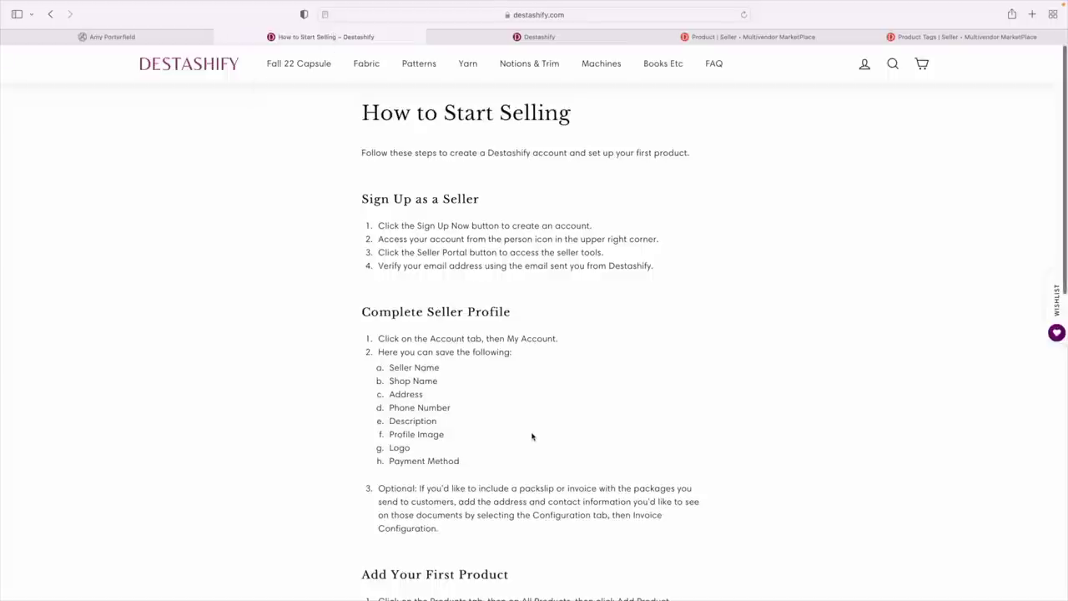
{"action": "scroll", "coordinate": [531, 436], "scroll_direction": "down", "scroll_amount": 15}
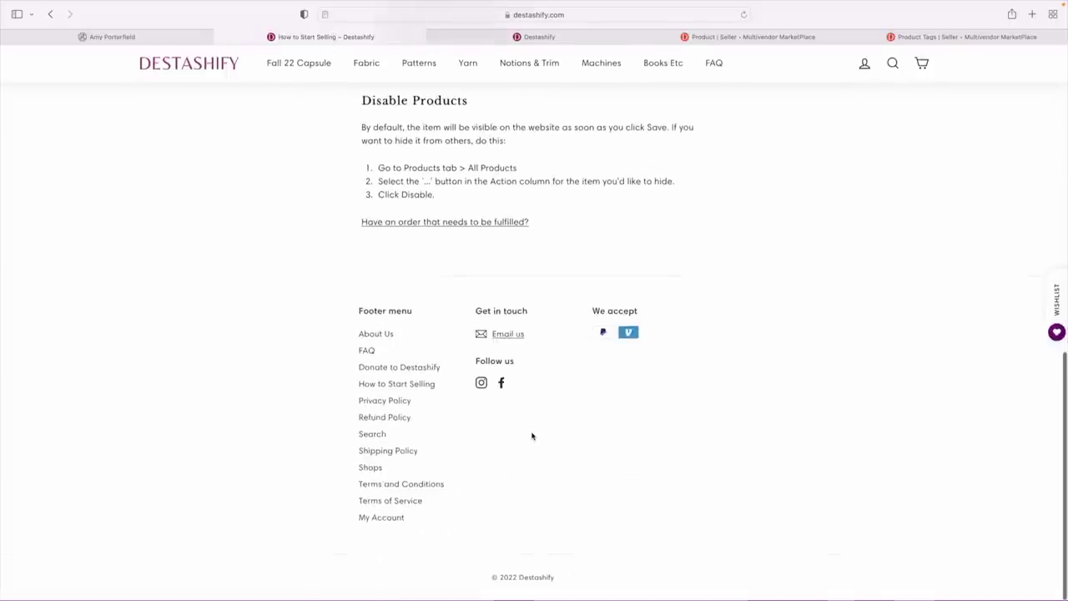
{"action": "scroll", "coordinate": [531, 434], "scroll_direction": "up", "scroll_amount": 2}
{"action": "left_click", "coordinate": [464, 345]}
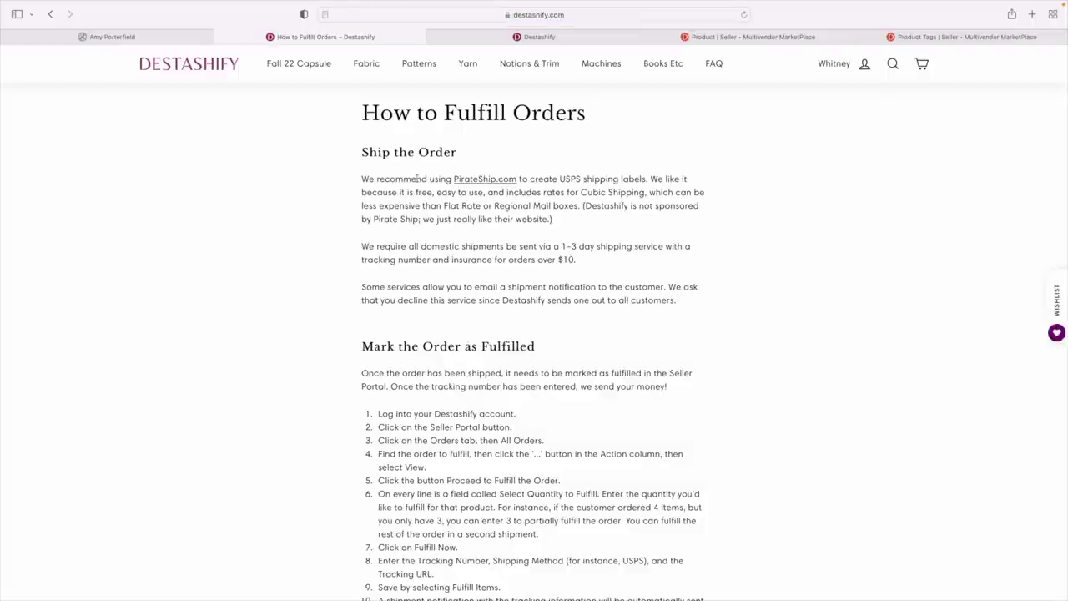
Open the recommended PirateShip.com site from the fulfillment guide and look over its home page
{"action": "left_click", "coordinate": [492, 181]}
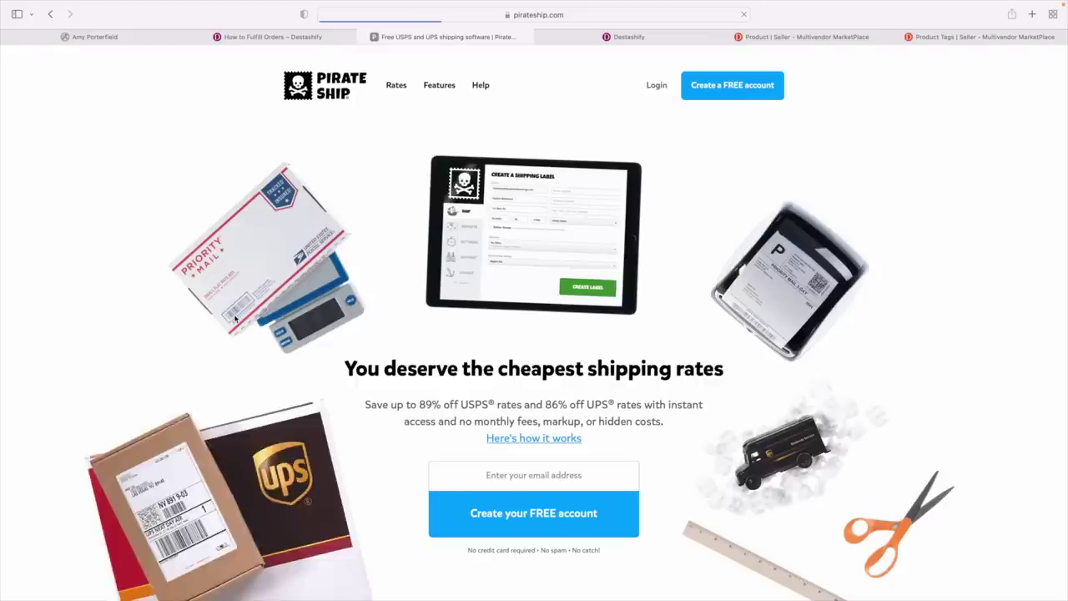
{"action": "scroll", "coordinate": [420, 379], "scroll_direction": "down", "scroll_amount": 5}
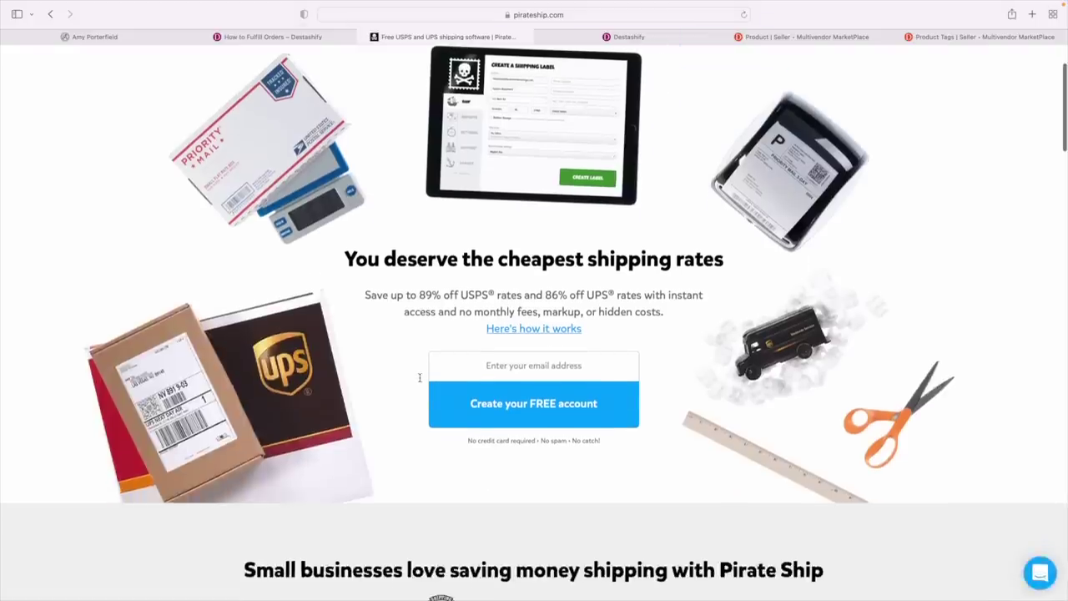
{"action": "scroll", "coordinate": [419, 382], "scroll_direction": "up", "scroll_amount": 5}
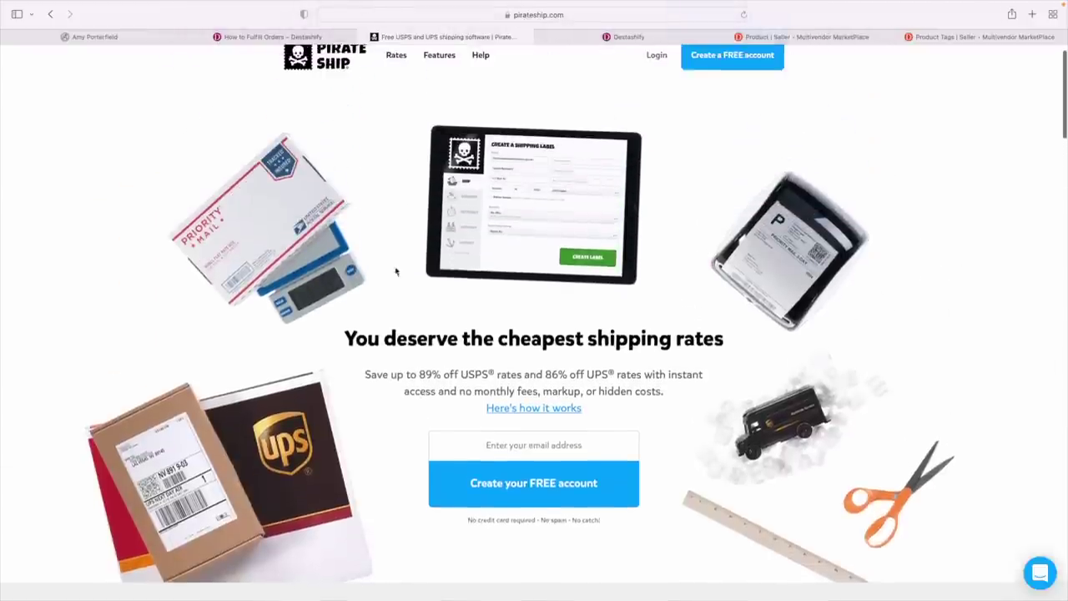
Return to the How to Fulfill Orders guide and read its shipping requirements and instructions for marking an order as fulfilled
{"action": "left_click", "coordinate": [252, 38]}
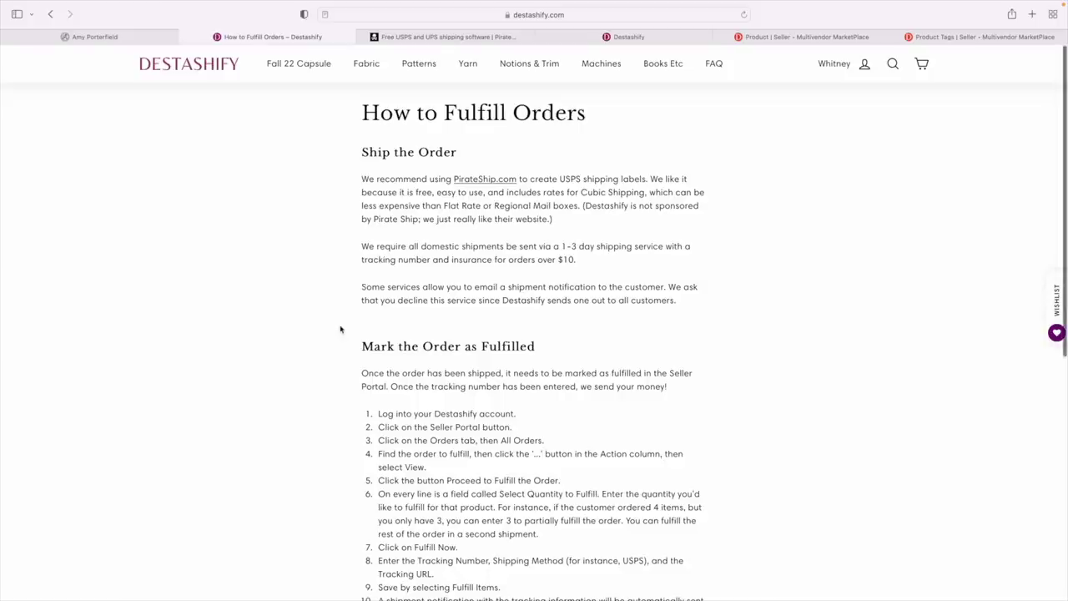
{"action": "scroll", "coordinate": [515, 194], "scroll_direction": "down", "scroll_amount": 1}
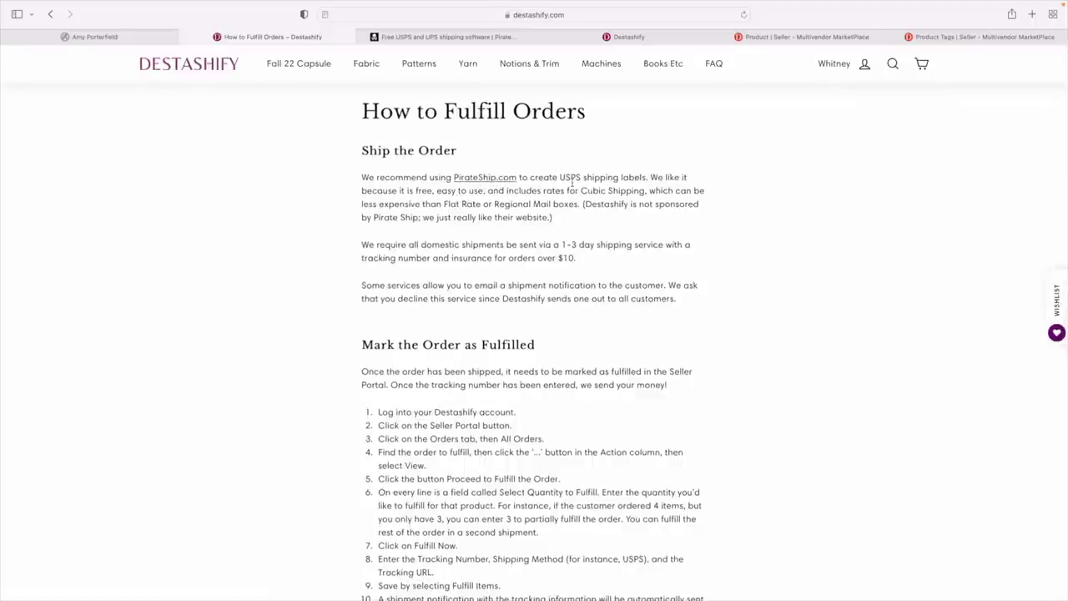
{"action": "scroll", "coordinate": [508, 206], "scroll_direction": "up", "scroll_amount": 1}
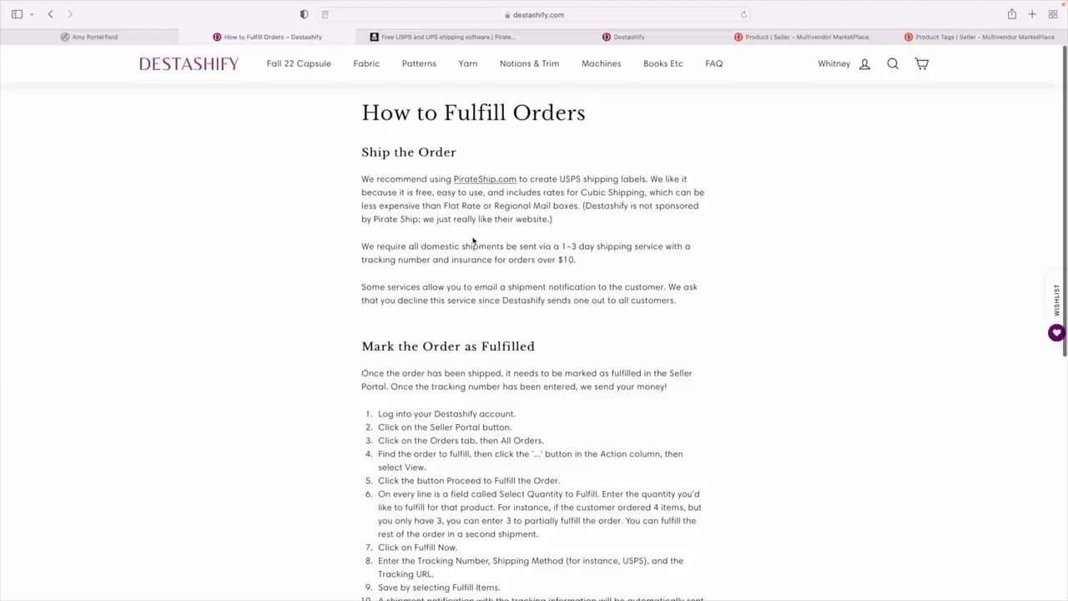
{"action": "scroll", "coordinate": [473, 241], "scroll_direction": "down", "scroll_amount": 2}
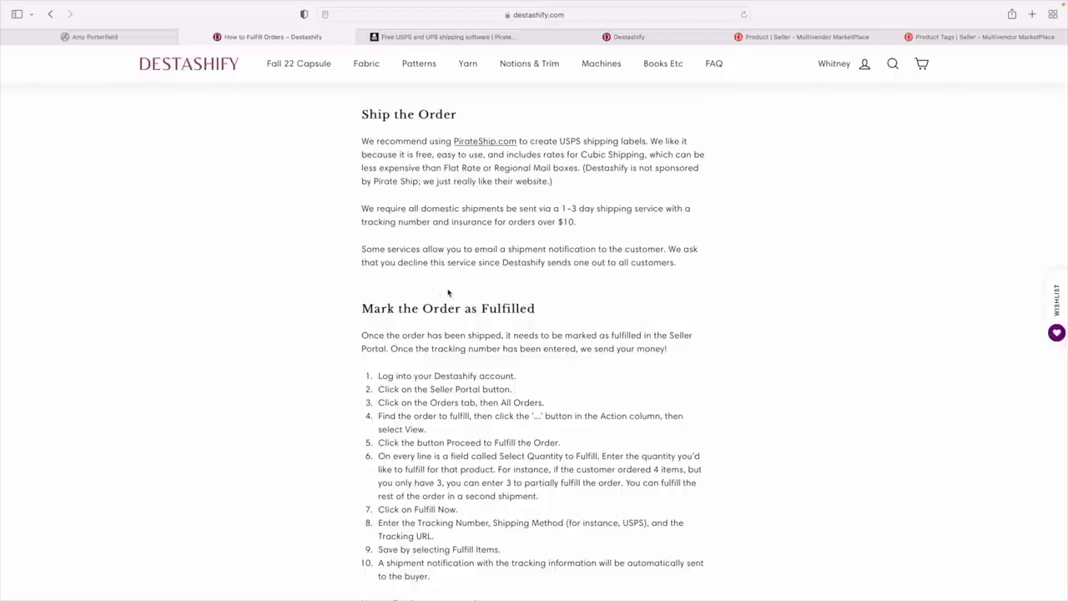
{"action": "scroll", "coordinate": [447, 292], "scroll_direction": "down", "scroll_amount": 2}
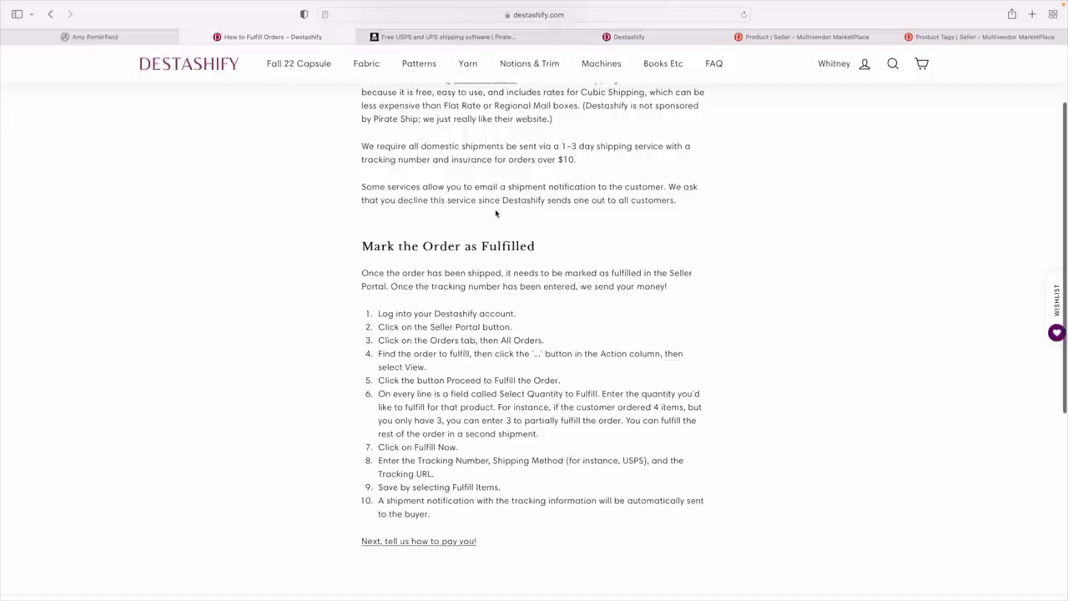
{"action": "scroll", "coordinate": [457, 264], "scroll_direction": "down", "scroll_amount": 3}
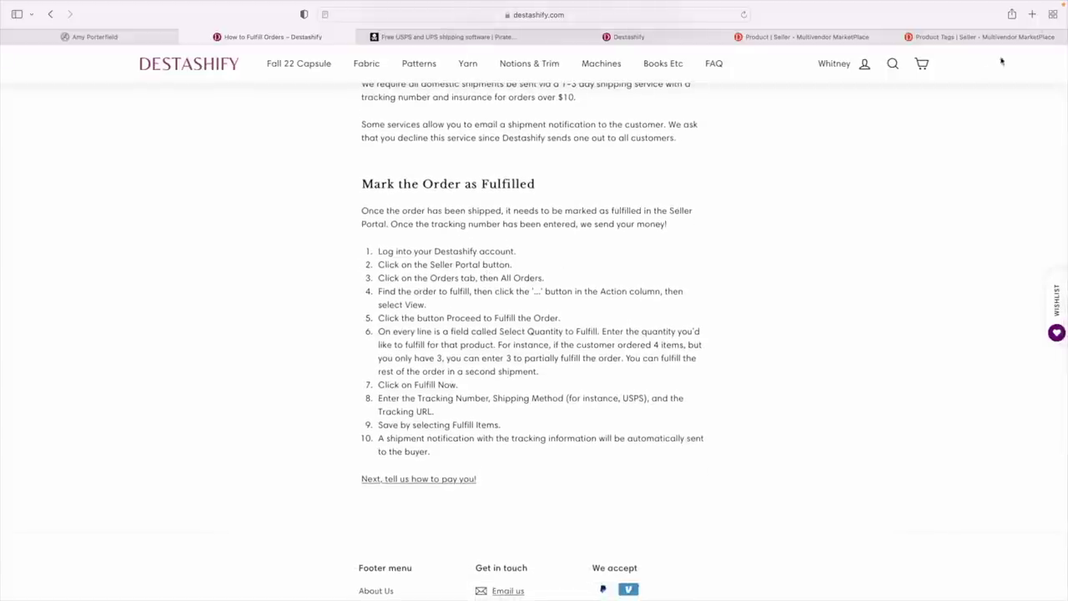
Switch to the seller portal and open the page listing all orders
{"action": "left_click", "coordinate": [835, 37]}
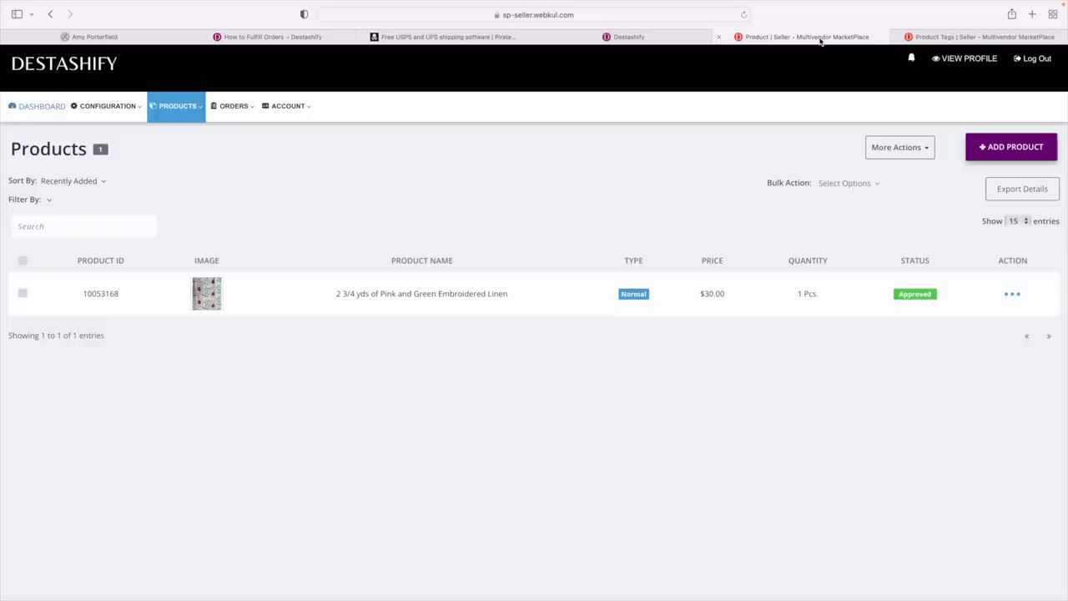
{"action": "left_click", "coordinate": [241, 110]}
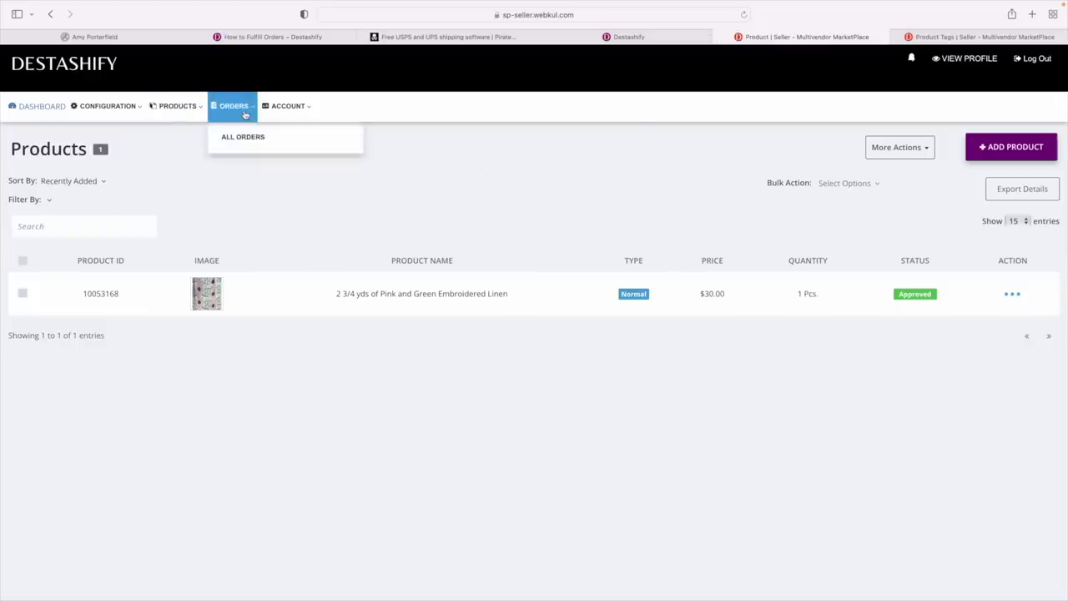
{"action": "left_click", "coordinate": [242, 138]}
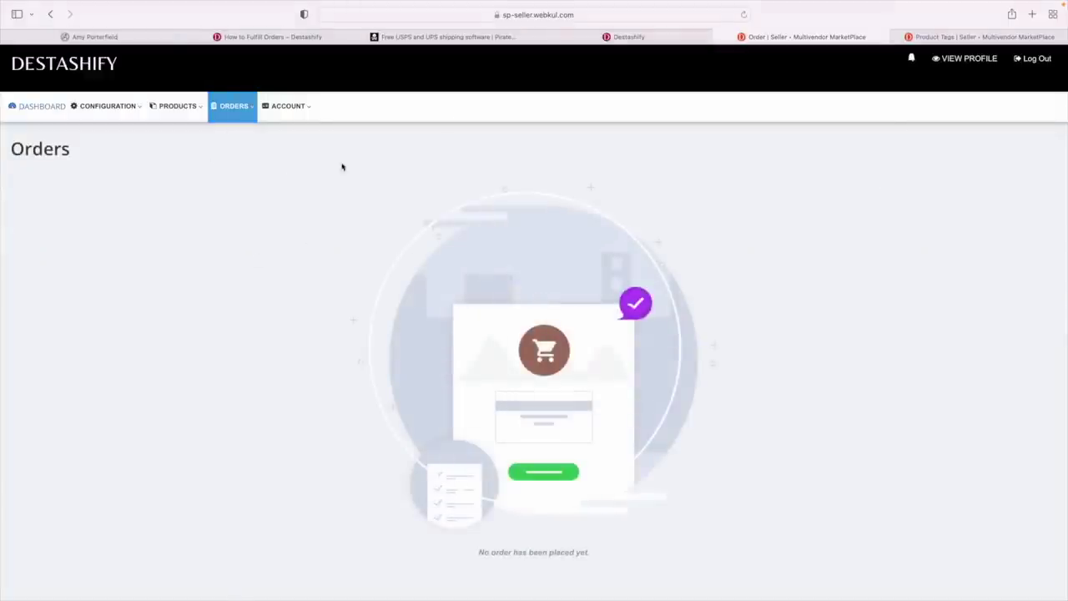
Go back to the How to Fulfill Orders guide and review the remaining steps for entering tracking details and fulfilling items
{"action": "left_click", "coordinate": [292, 36]}
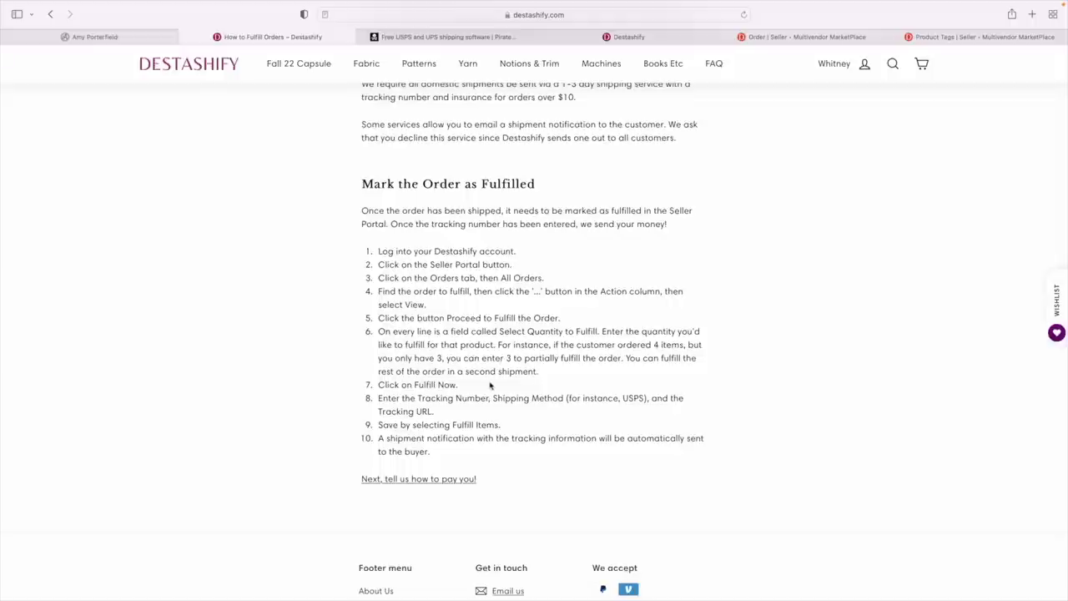
{"action": "scroll", "coordinate": [490, 385], "scroll_direction": "down", "scroll_amount": 2}
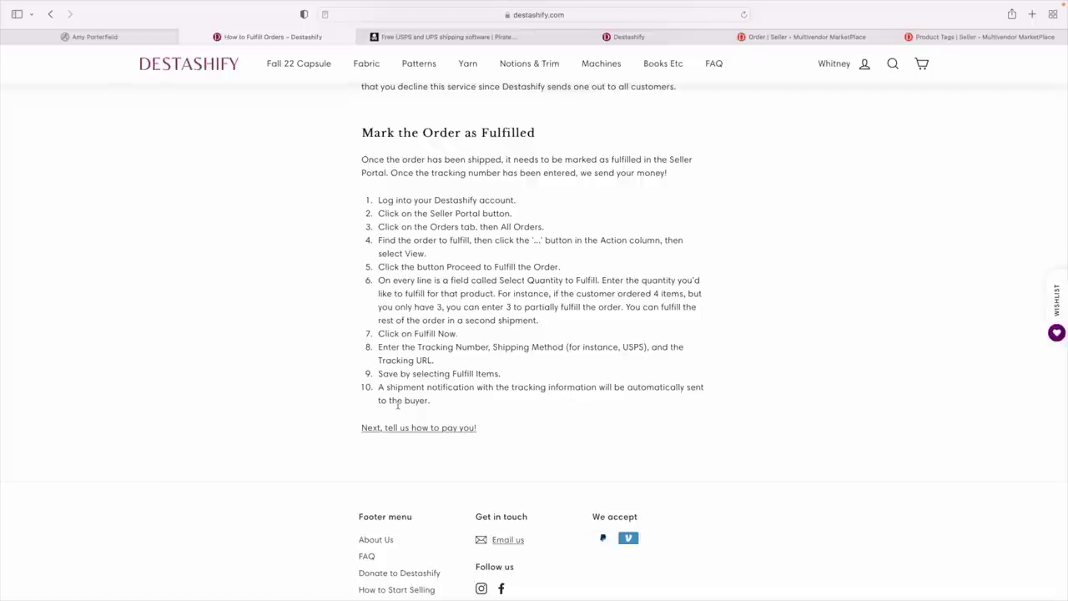
{"action": "scroll", "coordinate": [433, 409], "scroll_direction": "up", "scroll_amount": 4}
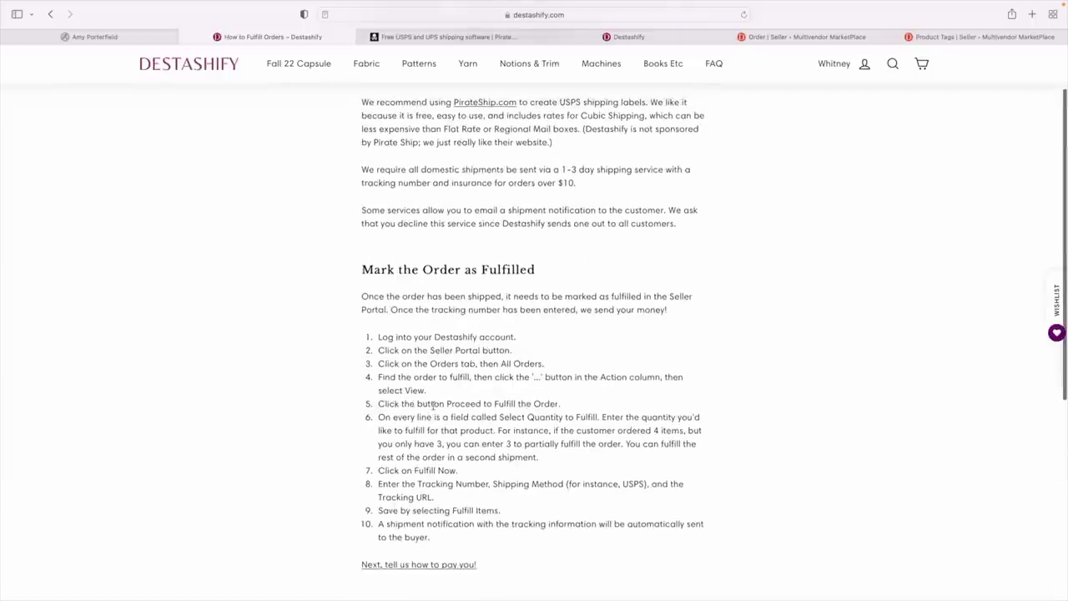
{"action": "scroll", "coordinate": [433, 406], "scroll_direction": "down", "scroll_amount": 7}
{"action": "scroll", "coordinate": [433, 406], "scroll_direction": "up", "scroll_amount": 1}
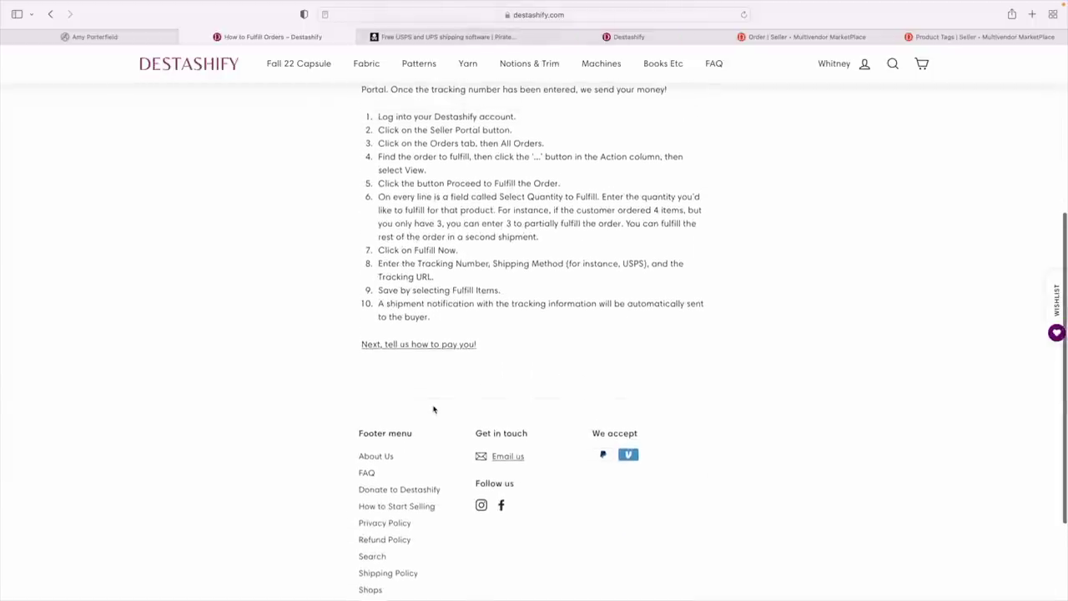
Open the linked How to Get Paid page from the fulfillment guide and read the PayPal and Venmo payment instructions
{"action": "left_click", "coordinate": [429, 347]}
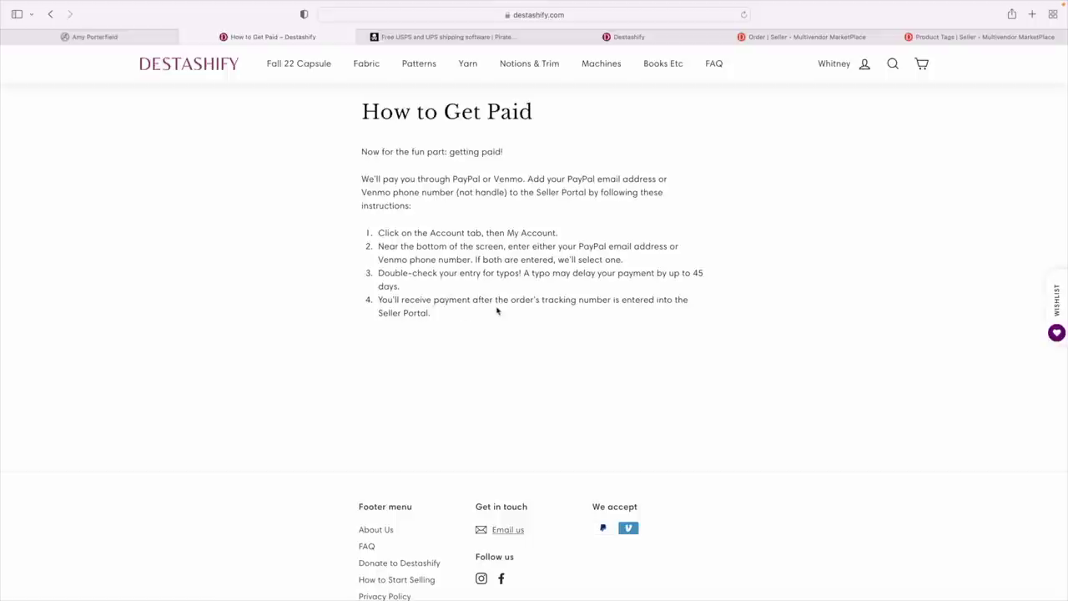
{"action": "scroll", "coordinate": [488, 323], "scroll_direction": "up", "scroll_amount": 1}
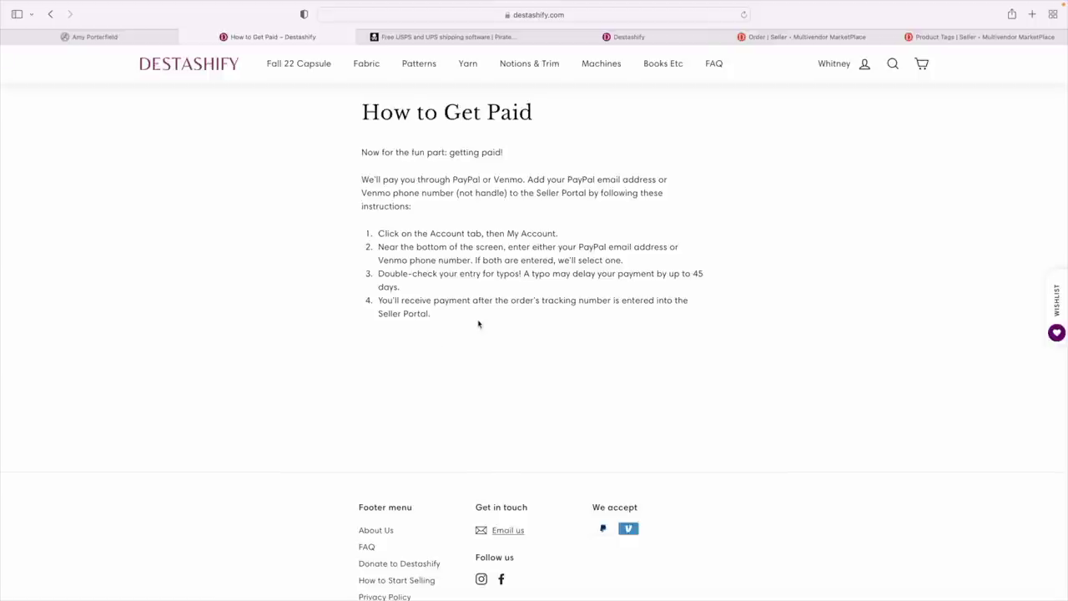
{"action": "scroll", "coordinate": [453, 342], "scroll_direction": "up", "scroll_amount": 1}
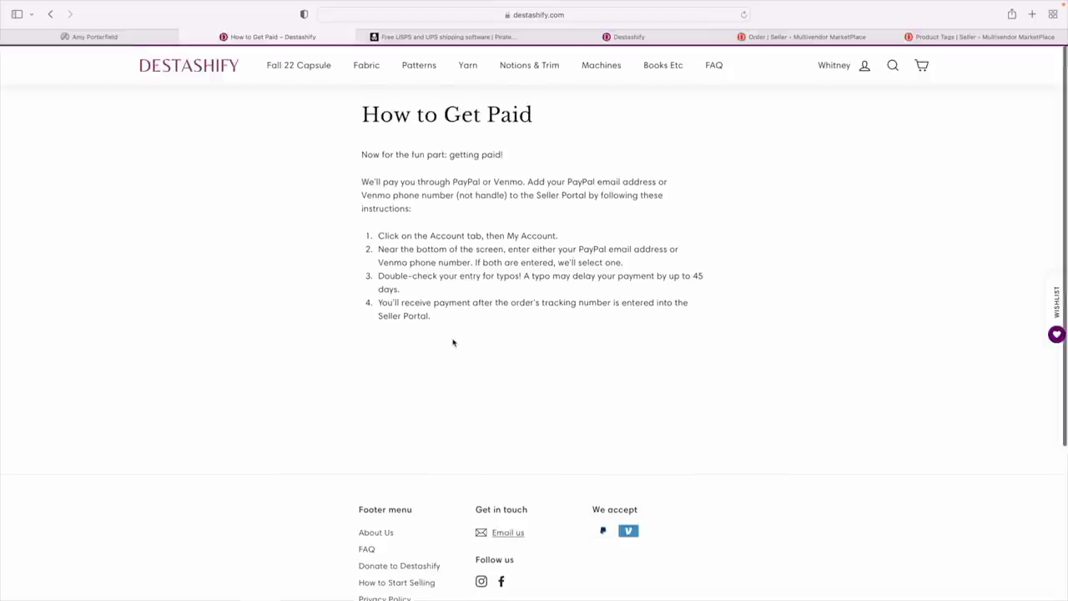
{"action": "scroll", "coordinate": [452, 342], "scroll_direction": "down", "scroll_amount": 2}
{"action": "scroll", "coordinate": [453, 342], "scroll_direction": "up", "scroll_amount": 2}
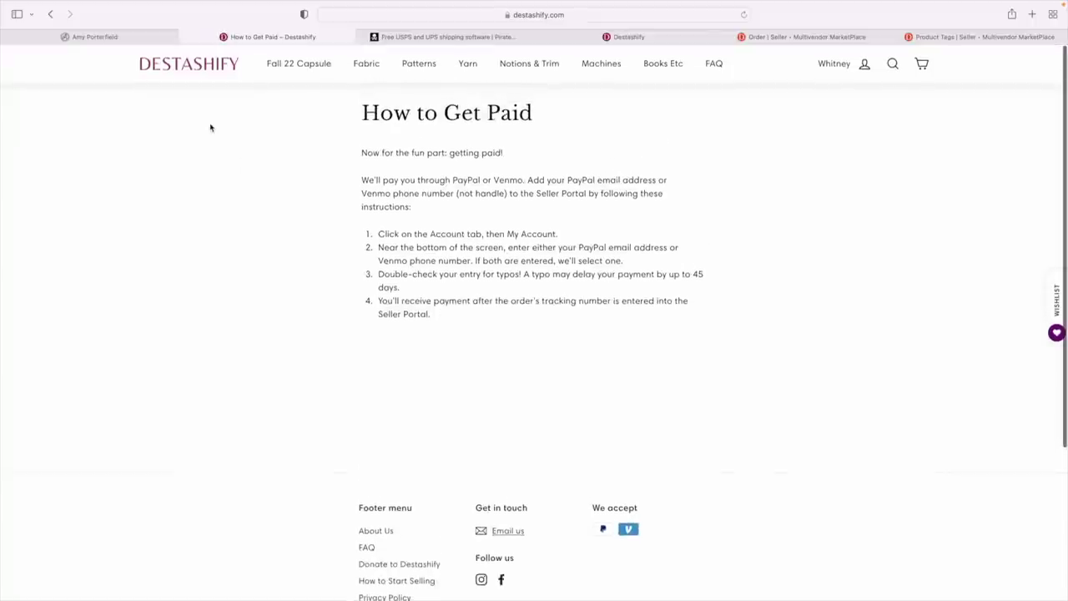
Open the store's Apparel Fabric collection and browse through its product listings
{"action": "mouse_move", "coordinate": [359, 66]}
{"action": "left_click", "coordinate": [367, 95]}
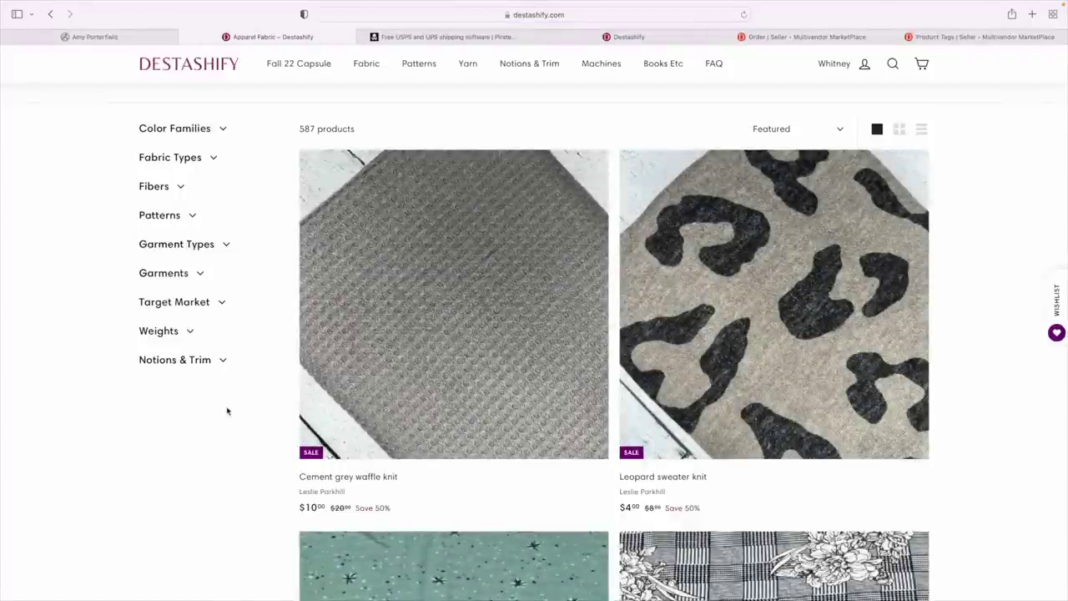
{"action": "scroll", "coordinate": [455, 248], "scroll_direction": "up", "scroll_amount": 1}
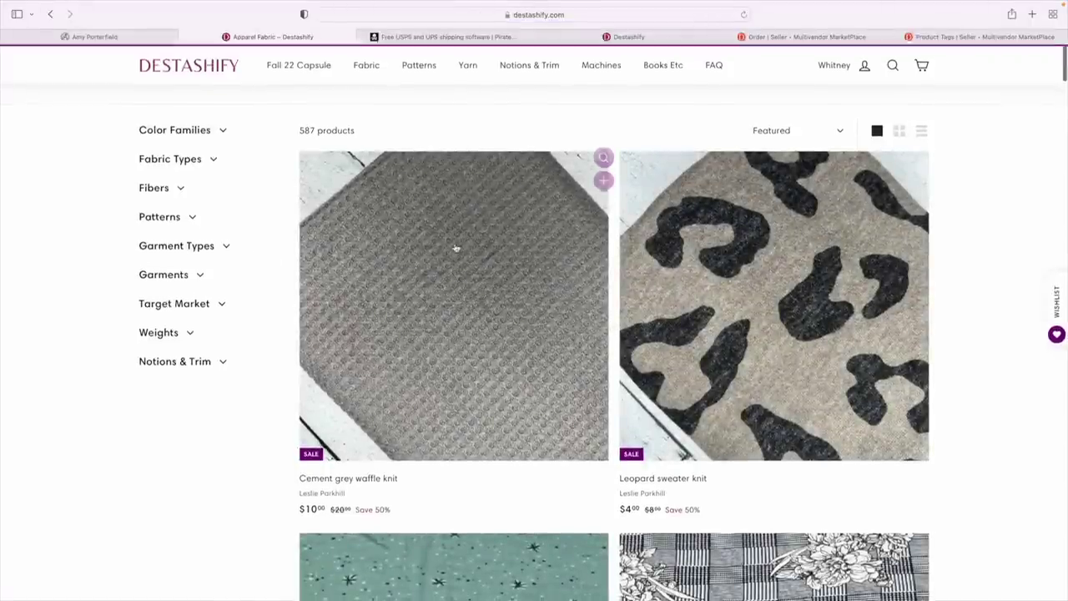
{"action": "scroll", "coordinate": [529, 253], "scroll_direction": "down", "scroll_amount": 10}
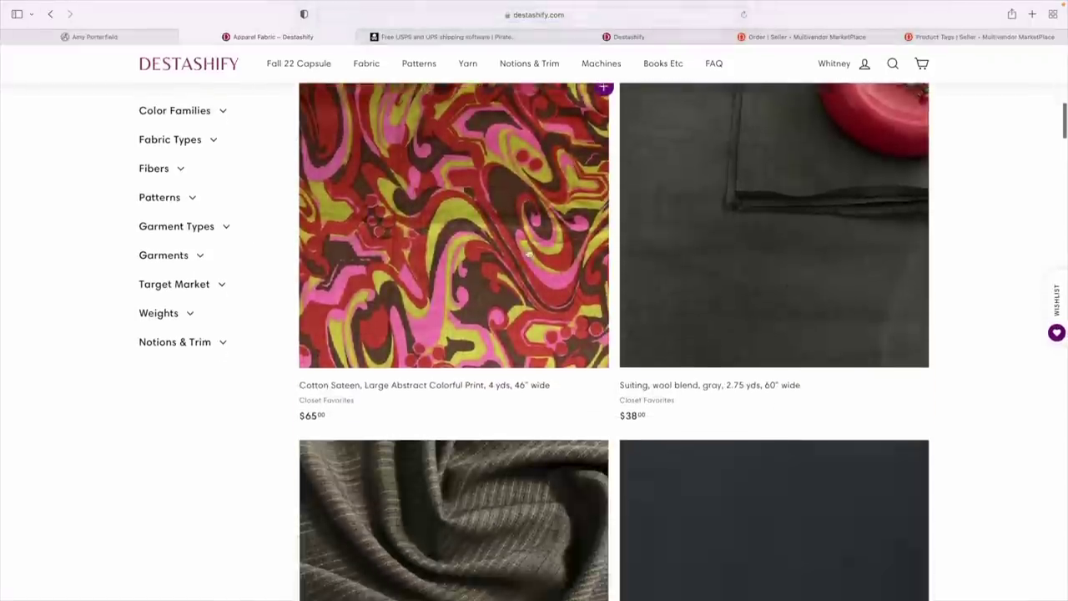
{"action": "scroll", "coordinate": [529, 252], "scroll_direction": "down", "scroll_amount": 10}
{"action": "scroll", "coordinate": [528, 253], "scroll_direction": "down", "scroll_amount": 10}
{"action": "scroll", "coordinate": [528, 252], "scroll_direction": "up", "scroll_amount": 8}
{"action": "scroll", "coordinate": [528, 252], "scroll_direction": "down", "scroll_amount": 7}
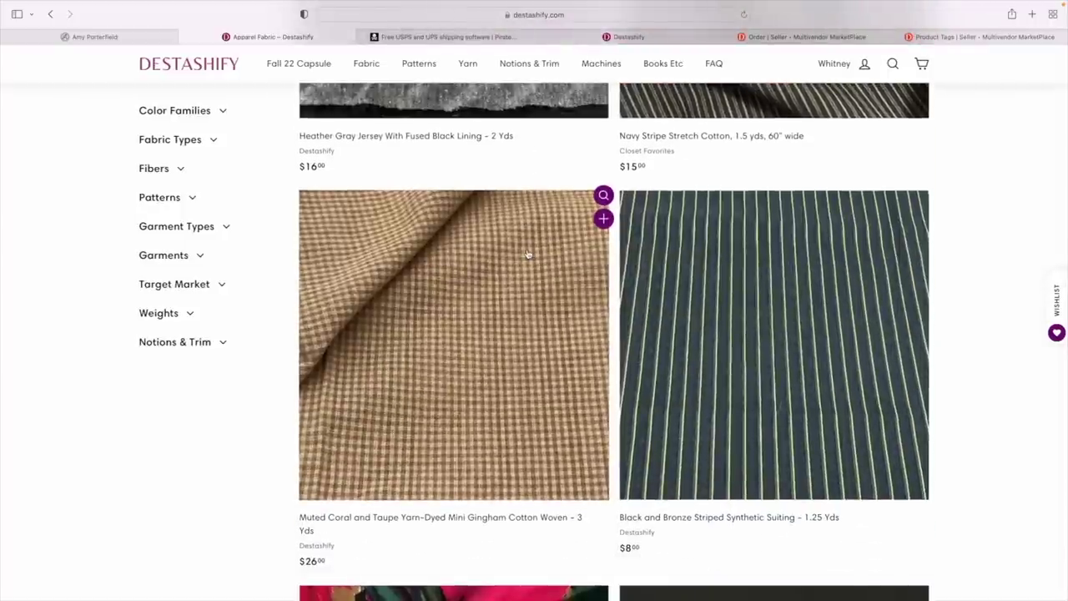
{"action": "scroll", "coordinate": [527, 254], "scroll_direction": "down", "scroll_amount": 1}
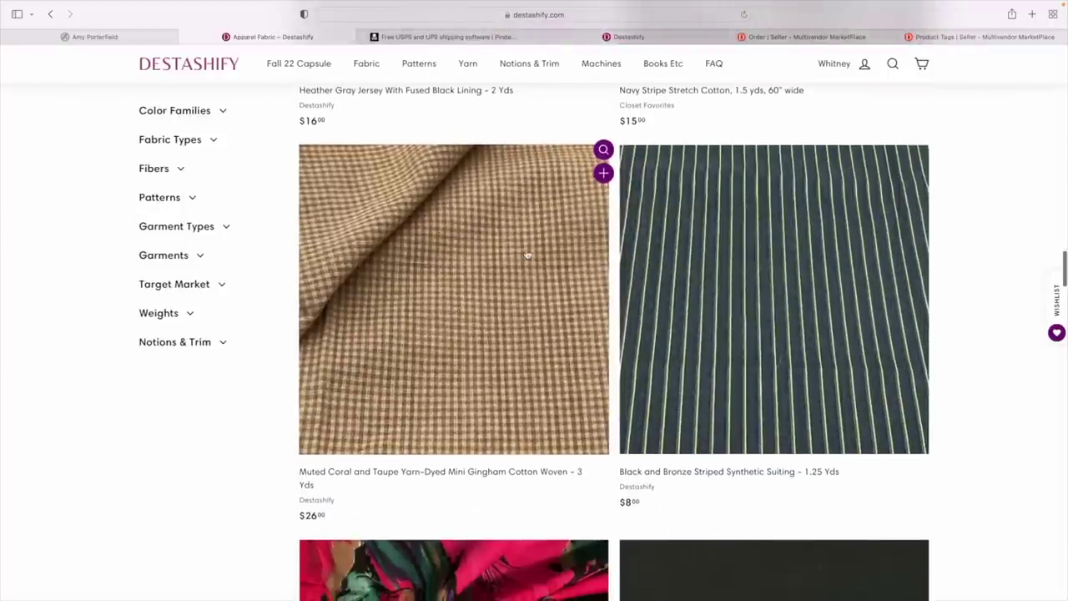
{"action": "scroll", "coordinate": [527, 254], "scroll_direction": "down", "scroll_amount": 3}
{"action": "scroll", "coordinate": [526, 258], "scroll_direction": "up", "scroll_amount": 15}
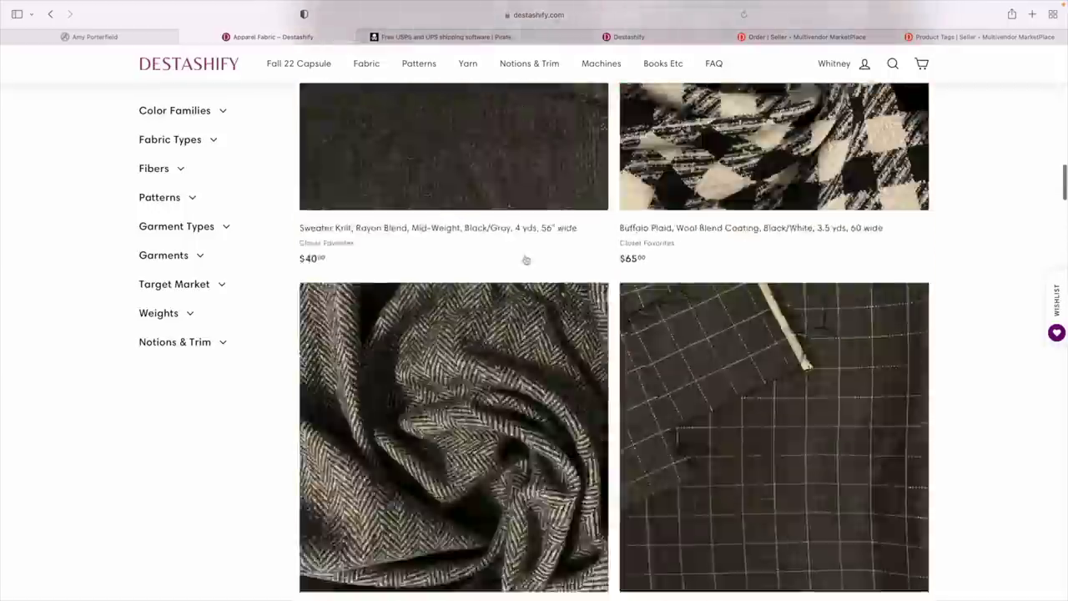
{"action": "scroll", "coordinate": [524, 264], "scroll_direction": "up", "scroll_amount": 10}
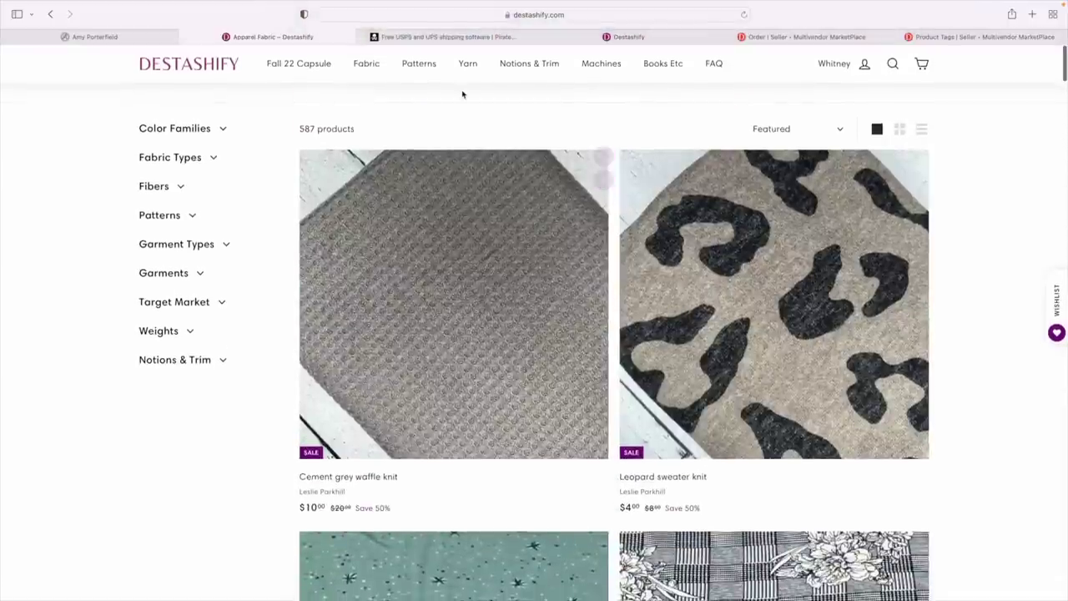
Check the new linen product in the seller portal's list of all products and close both seller portal pages
{"action": "left_click", "coordinate": [779, 38]}
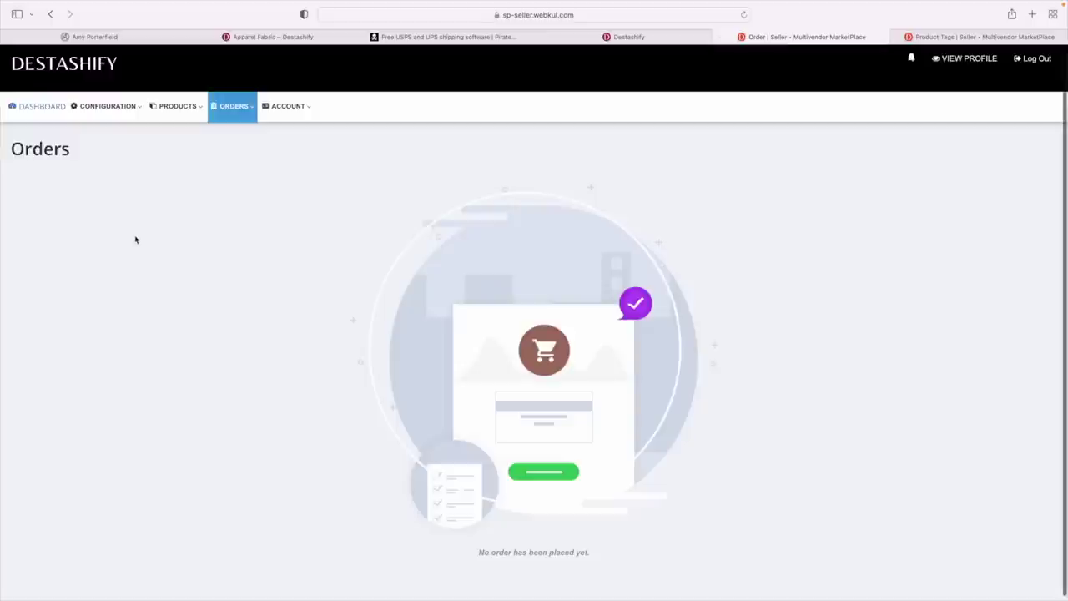
{"action": "left_click", "coordinate": [163, 116]}
{"action": "left_click", "coordinate": [176, 136]}
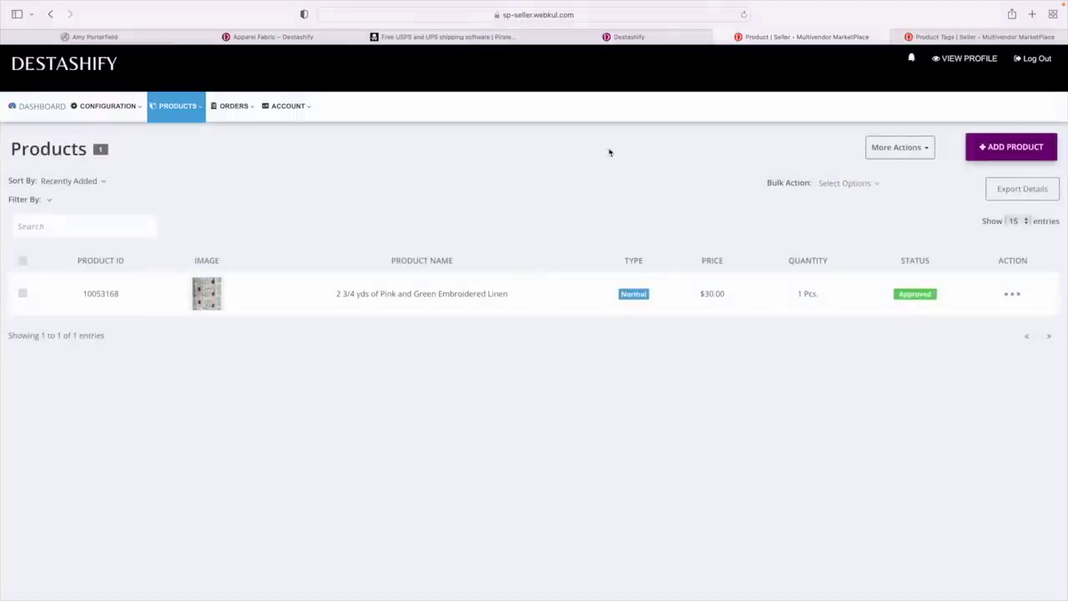
{"action": "left_click", "coordinate": [722, 38]}
{"action": "left_click", "coordinate": [719, 39]}
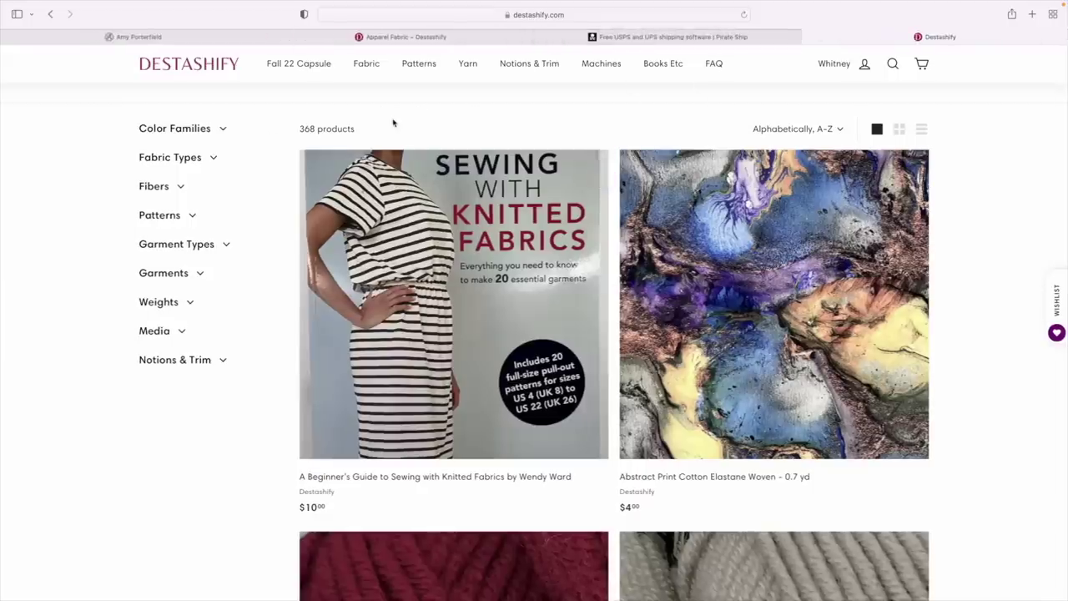
Open the Apparel Fabric collection and filter its products by the pink color family
{"action": "mouse_move", "coordinate": [375, 69]}
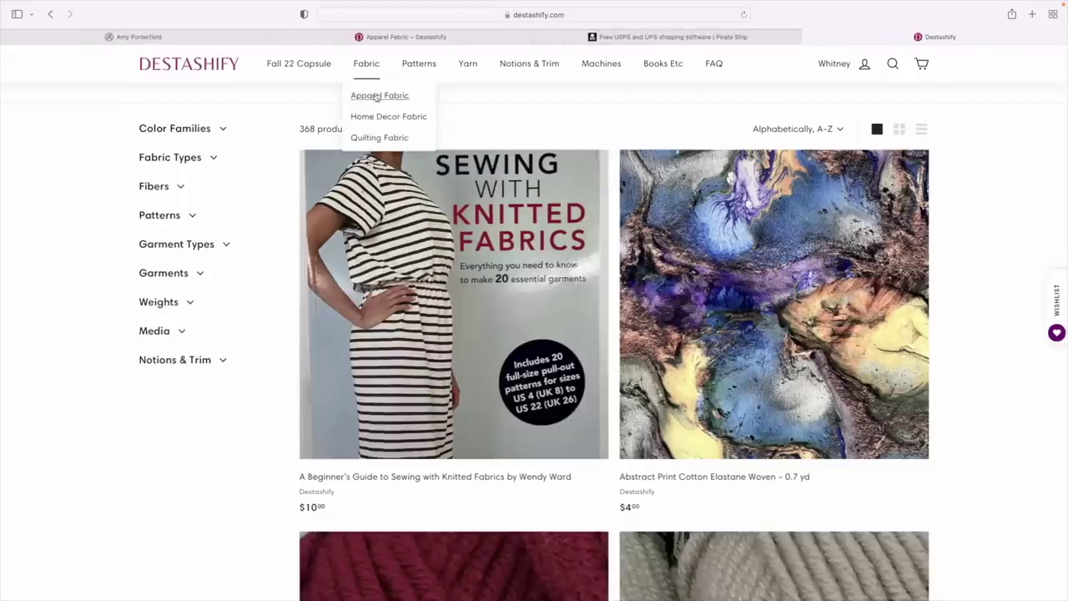
{"action": "left_click", "coordinate": [379, 98]}
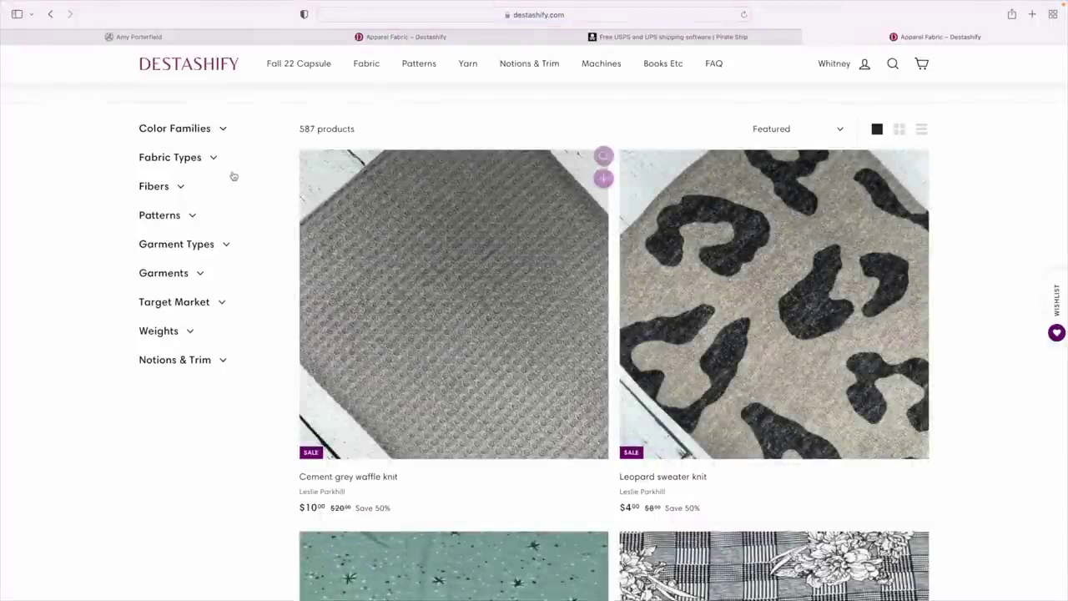
{"action": "scroll", "coordinate": [225, 222], "scroll_direction": "down", "scroll_amount": 1}
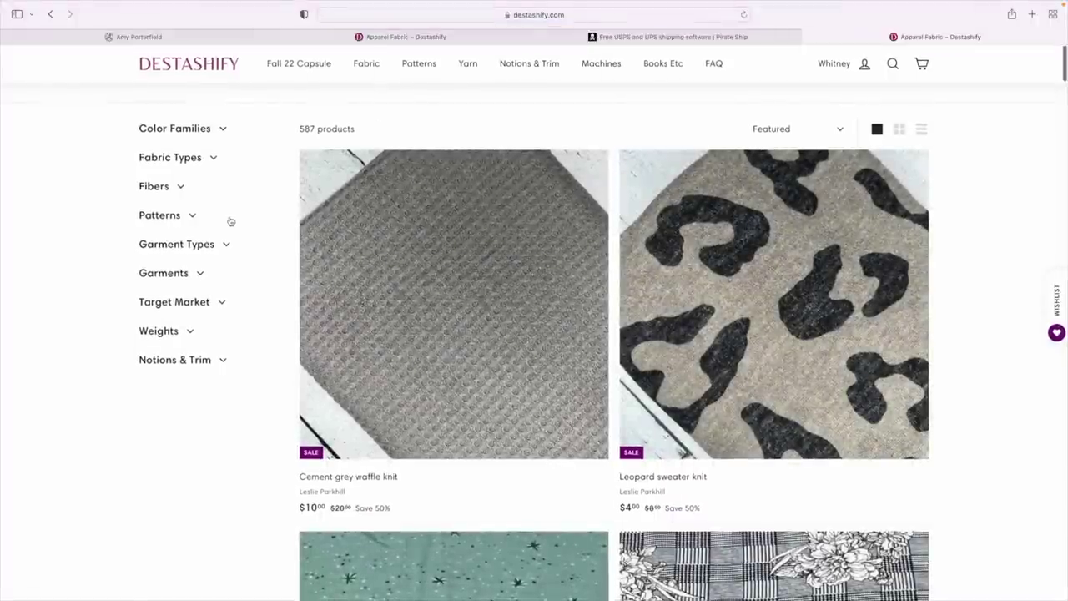
{"action": "left_click", "coordinate": [221, 130]}
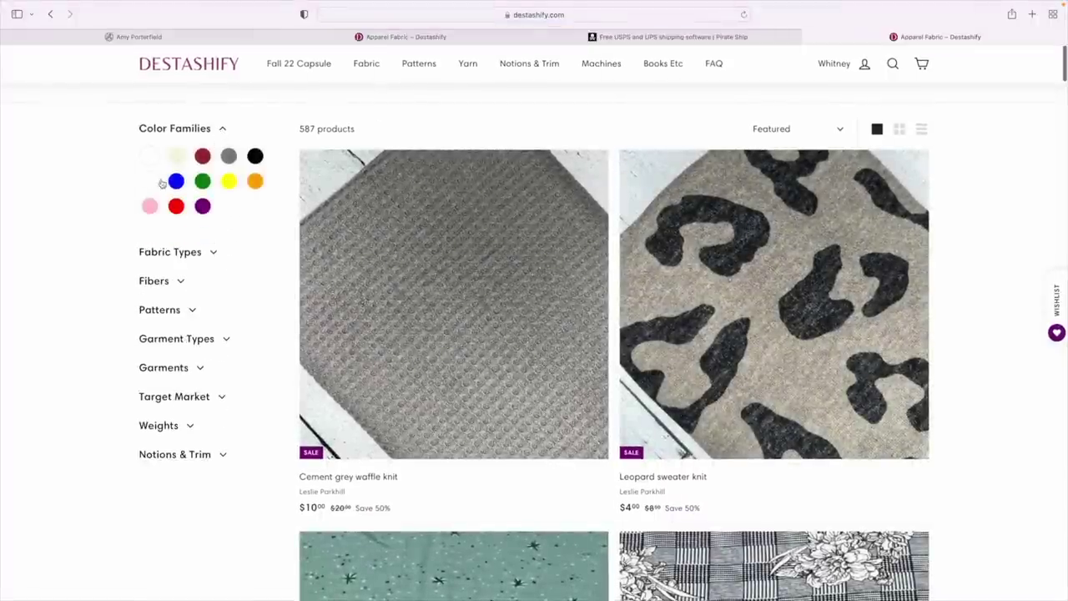
{"action": "left_click", "coordinate": [148, 207]}
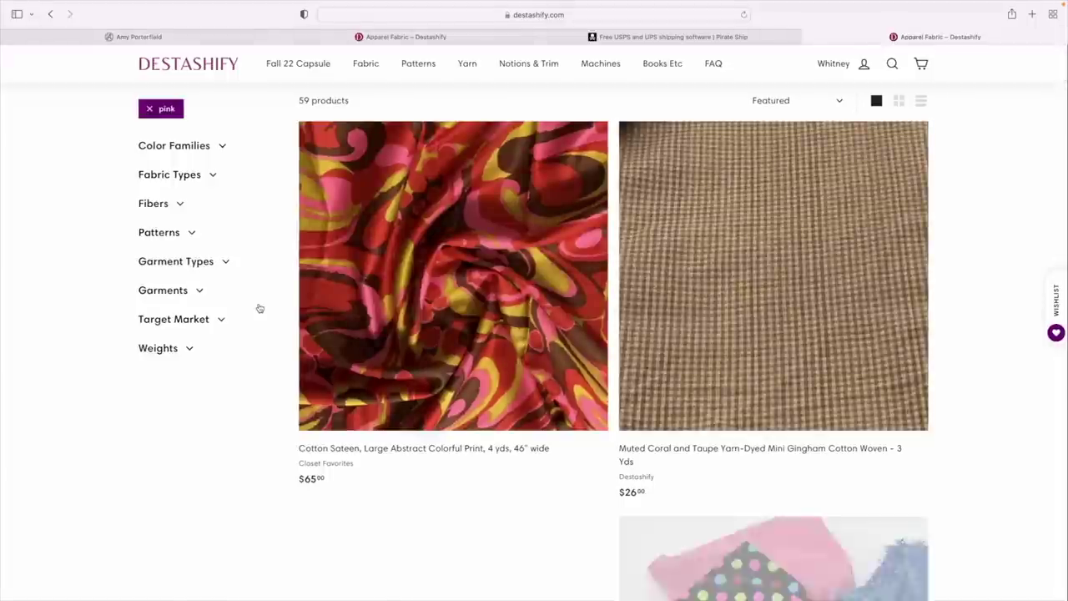
Look through the first page of pink apparel fabrics for the new embroidered linen listing
{"action": "scroll", "coordinate": [428, 336], "scroll_direction": "down", "scroll_amount": 10}
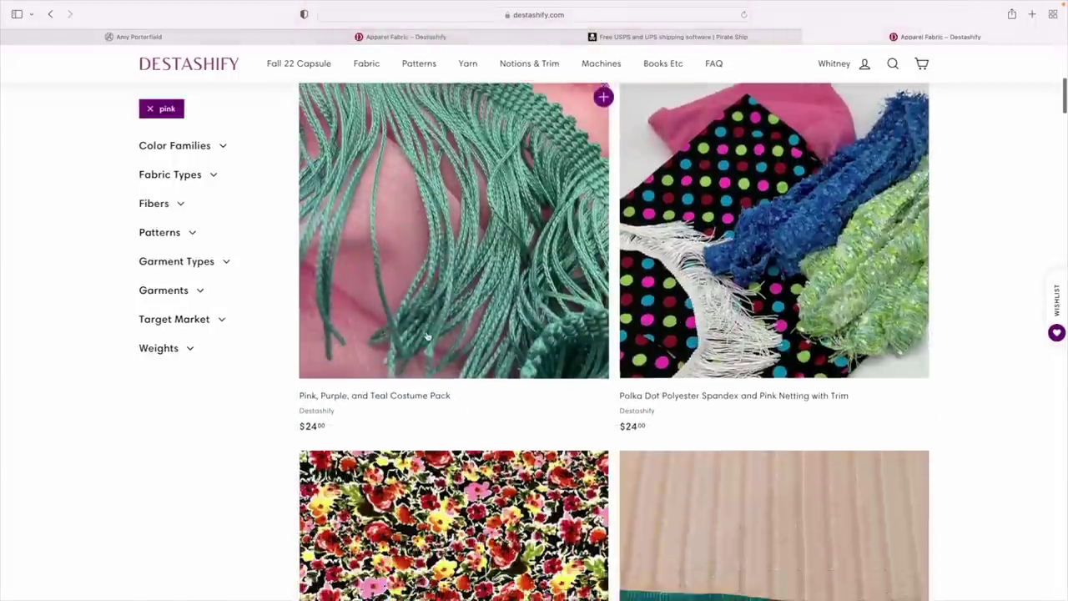
{"action": "scroll", "coordinate": [427, 336], "scroll_direction": "down", "scroll_amount": 8}
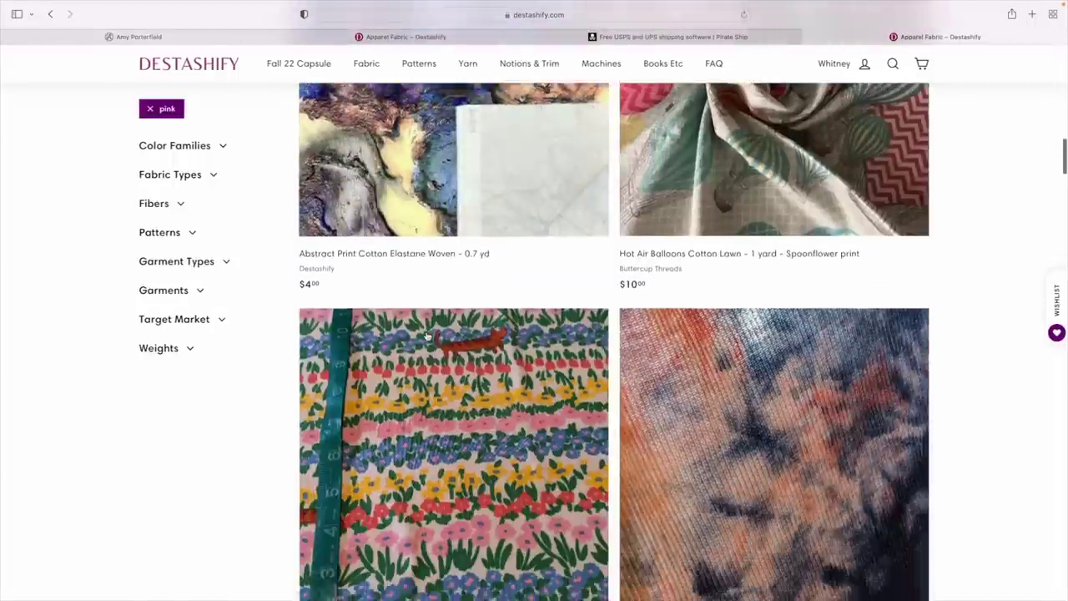
{"action": "scroll", "coordinate": [427, 336], "scroll_direction": "down", "scroll_amount": 10}
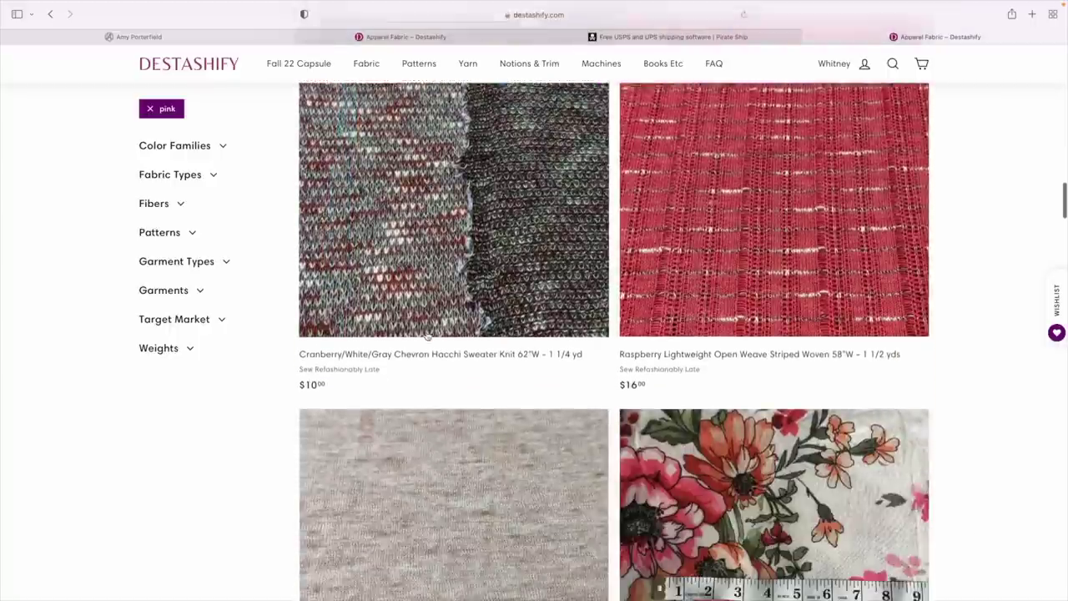
{"action": "scroll", "coordinate": [427, 336], "scroll_direction": "down", "scroll_amount": 10}
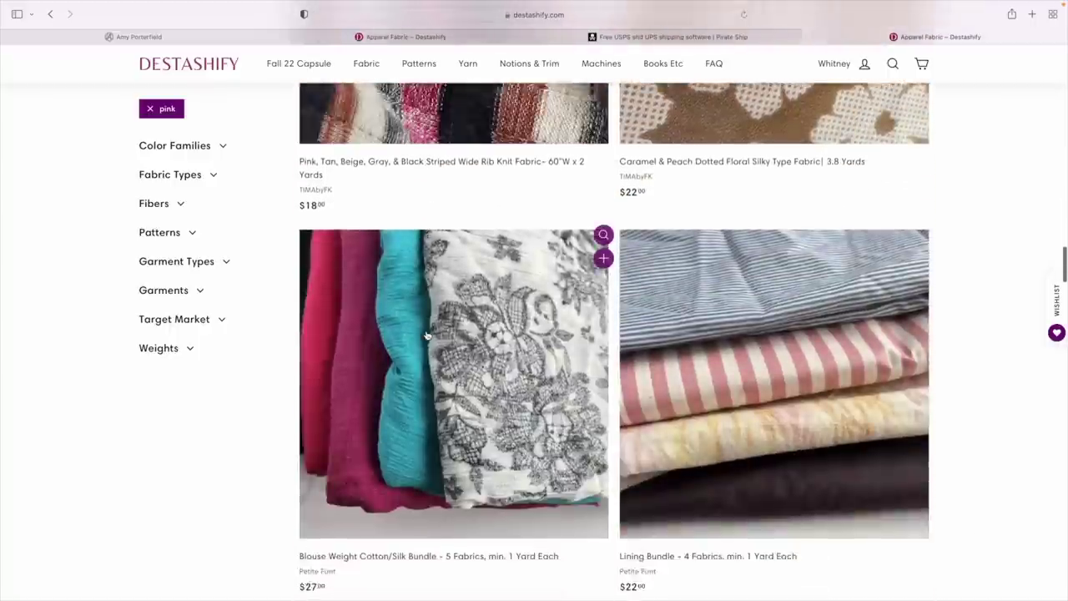
{"action": "scroll", "coordinate": [427, 336], "scroll_direction": "down", "scroll_amount": 10}
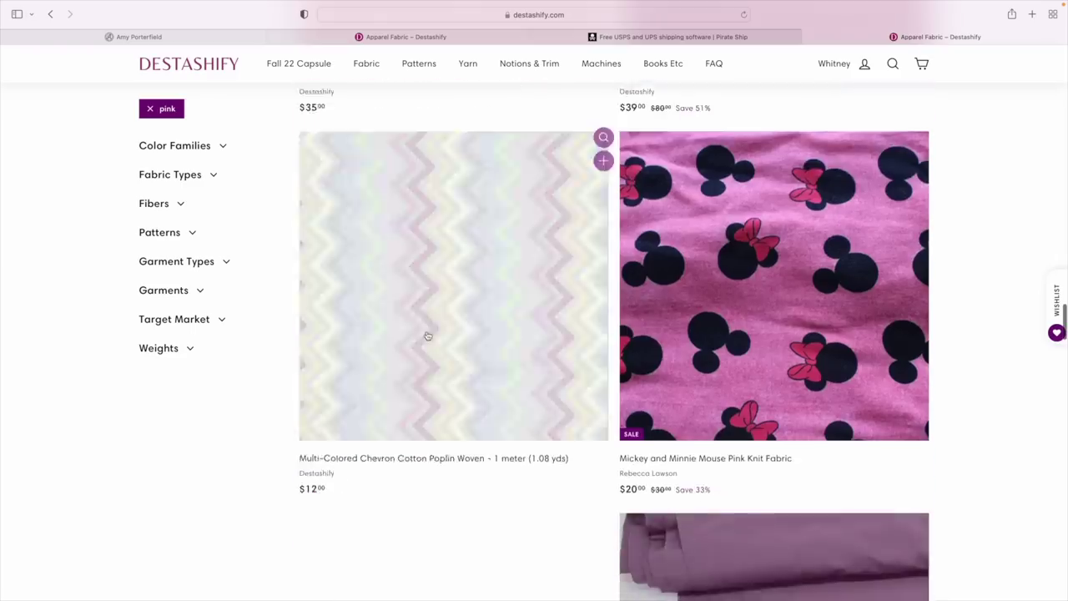
{"action": "scroll", "coordinate": [427, 336], "scroll_direction": "down", "scroll_amount": 8}
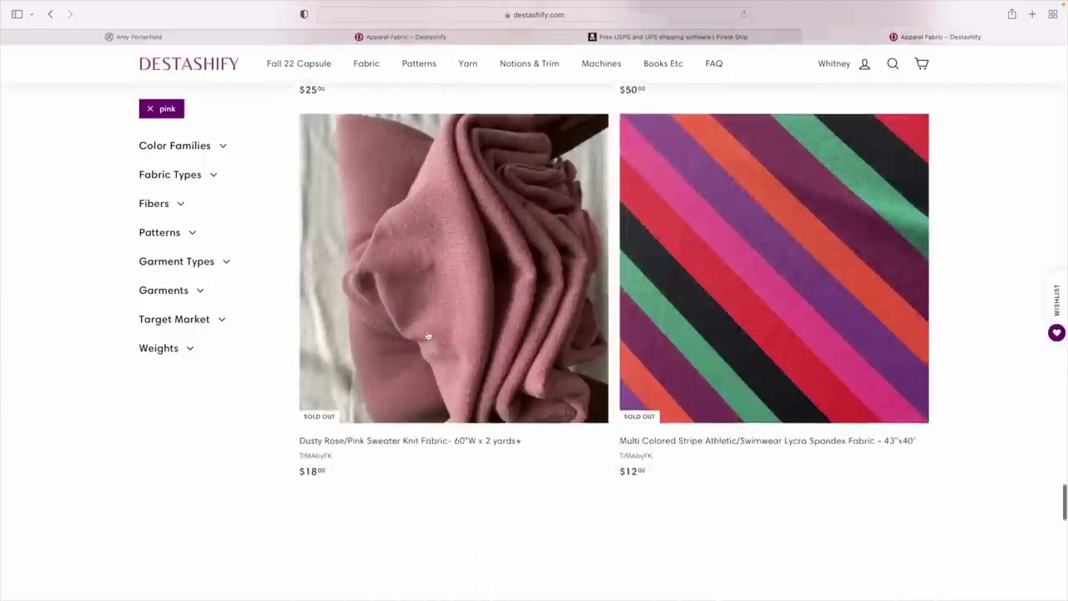
{"action": "scroll", "coordinate": [427, 336], "scroll_direction": "down", "scroll_amount": 3}
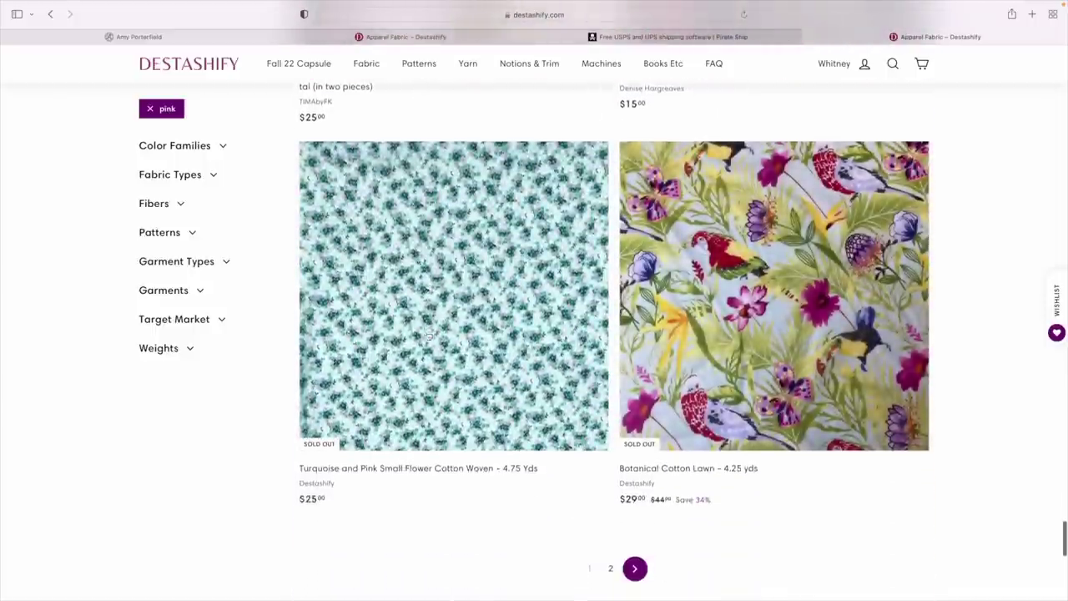
{"action": "scroll", "coordinate": [427, 336], "scroll_direction": "down", "scroll_amount": 4}
Go to page 2 of the pink apparel fabrics and find the 2 3/4 yds of Pink and Green Embroidered Linen listing
{"action": "left_click", "coordinate": [636, 275]}
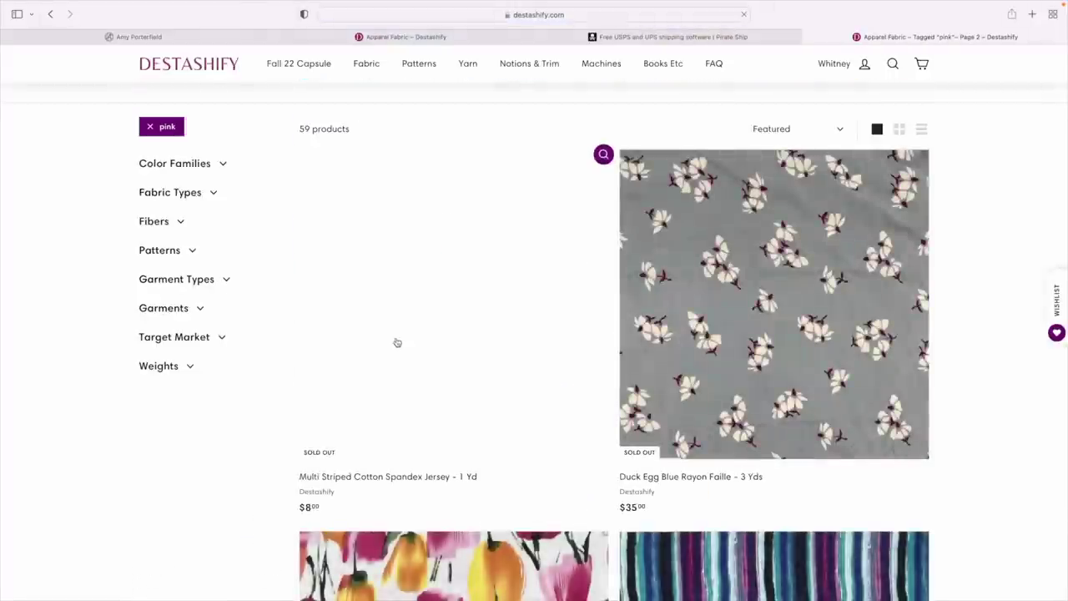
{"action": "scroll", "coordinate": [397, 342], "scroll_direction": "down", "scroll_amount": 10}
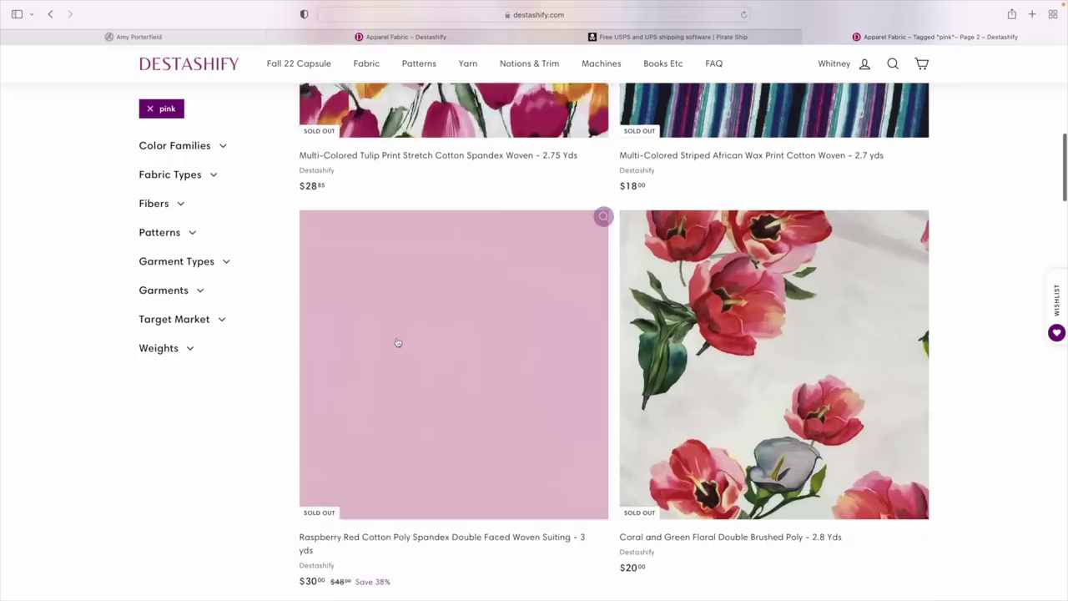
{"action": "scroll", "coordinate": [397, 342], "scroll_direction": "down", "scroll_amount": 15}
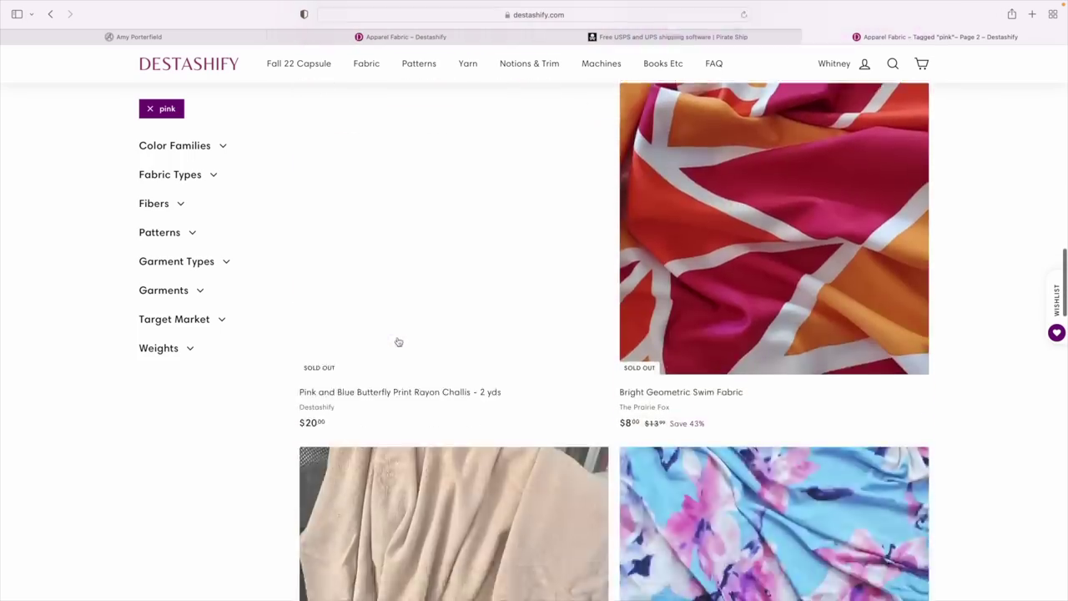
{"action": "scroll", "coordinate": [399, 342], "scroll_direction": "down", "scroll_amount": 8}
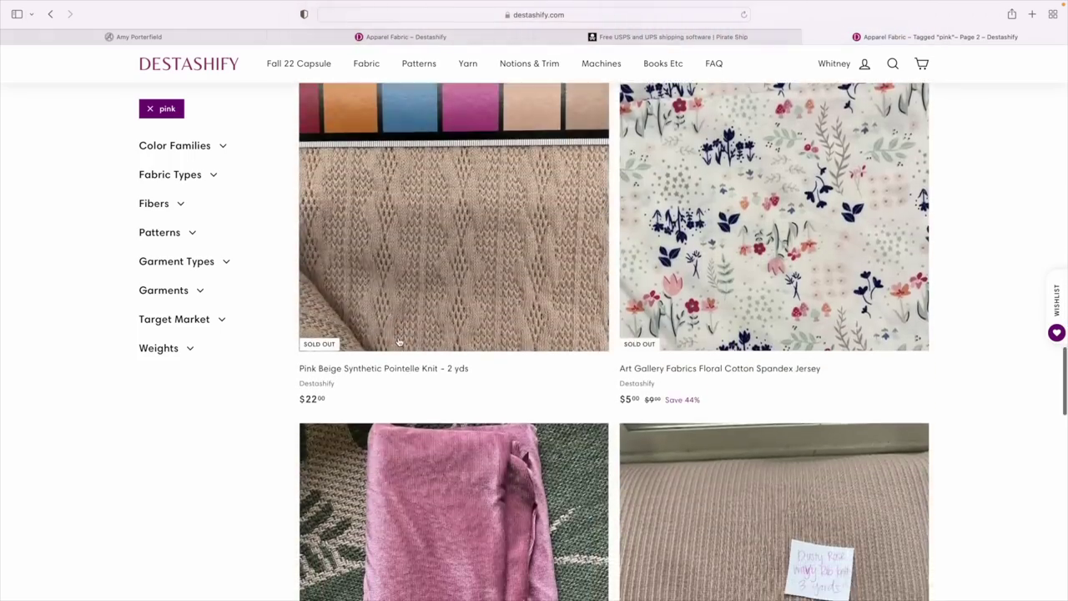
{"action": "scroll", "coordinate": [399, 342], "scroll_direction": "down", "scroll_amount": 10}
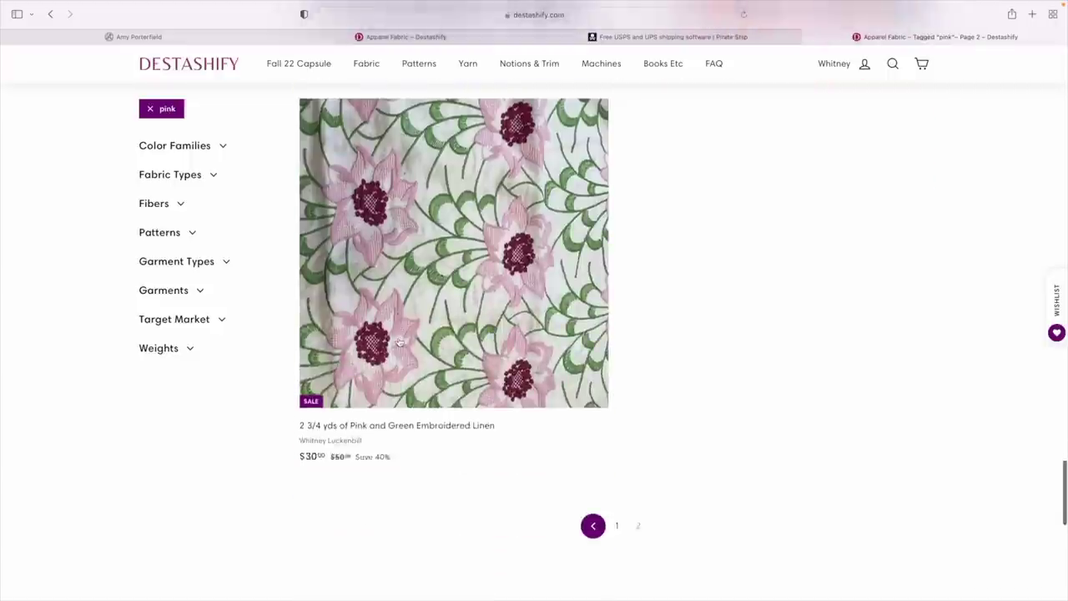
Examine the embroidered linen listing's photo, title, seller and sale price, and return to the start of the results page
{"action": "scroll", "coordinate": [399, 342], "scroll_direction": "up", "scroll_amount": 1}
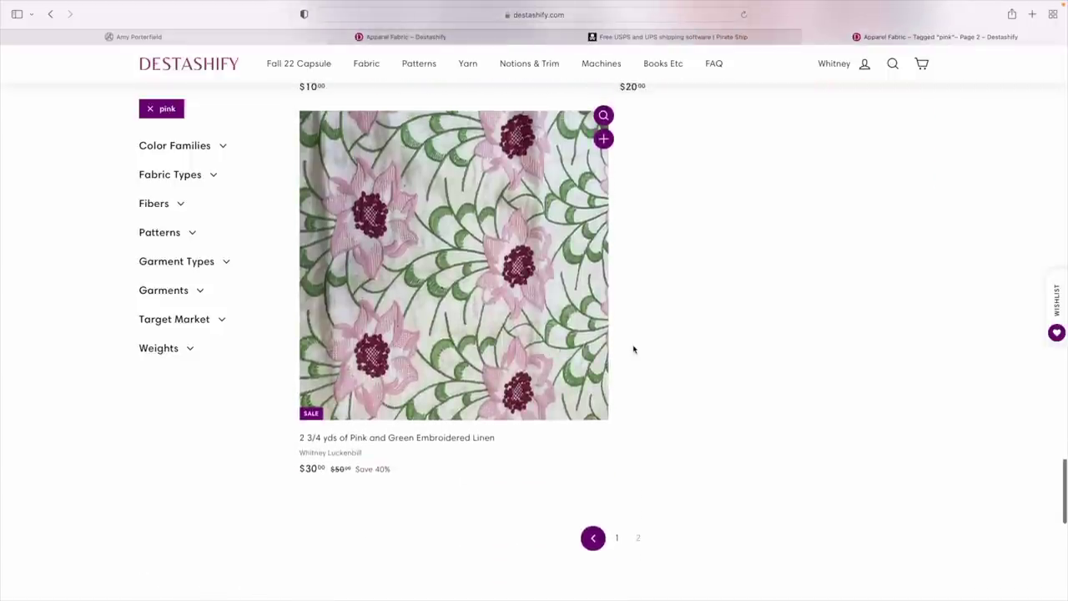
{"action": "scroll", "coordinate": [636, 357], "scroll_direction": "up", "scroll_amount": 1}
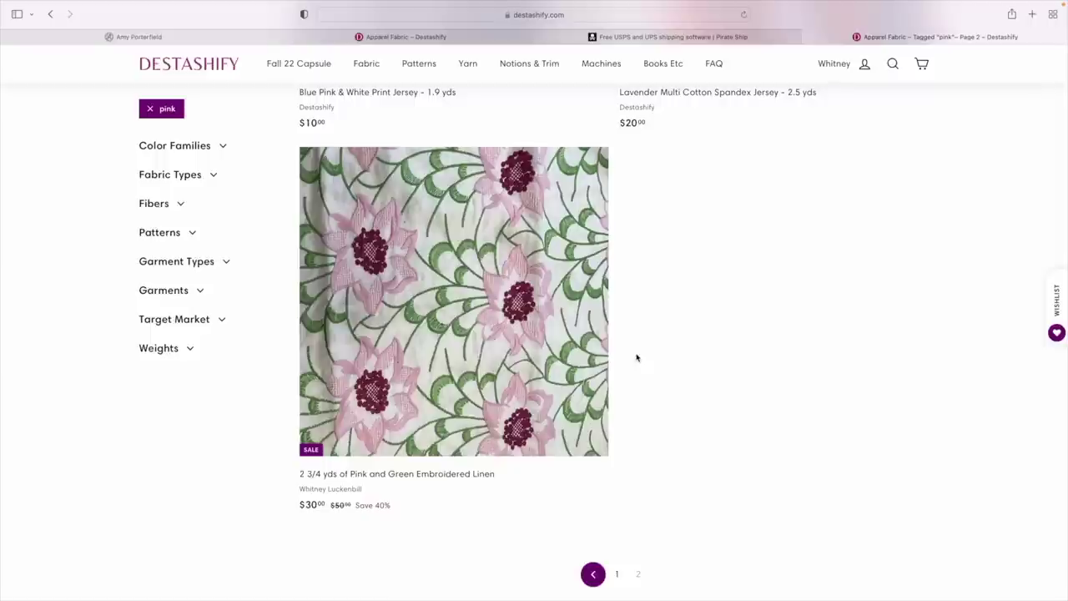
{"action": "scroll", "coordinate": [636, 357], "scroll_direction": "up", "scroll_amount": 1}
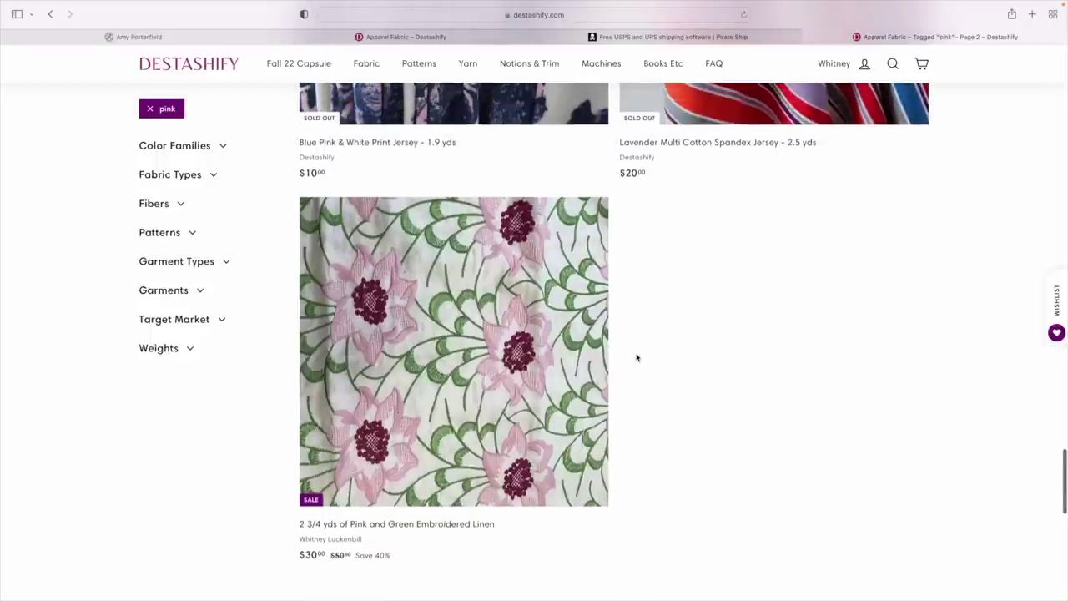
{"action": "mouse_move", "coordinate": [460, 322]}
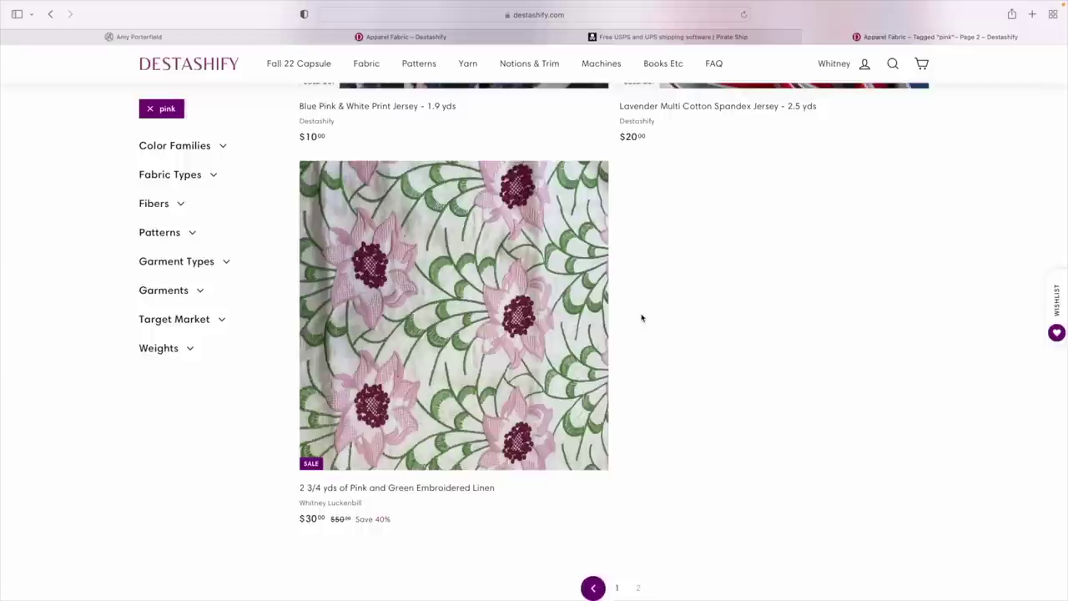
{"action": "scroll", "coordinate": [656, 317], "scroll_direction": "down", "scroll_amount": 1}
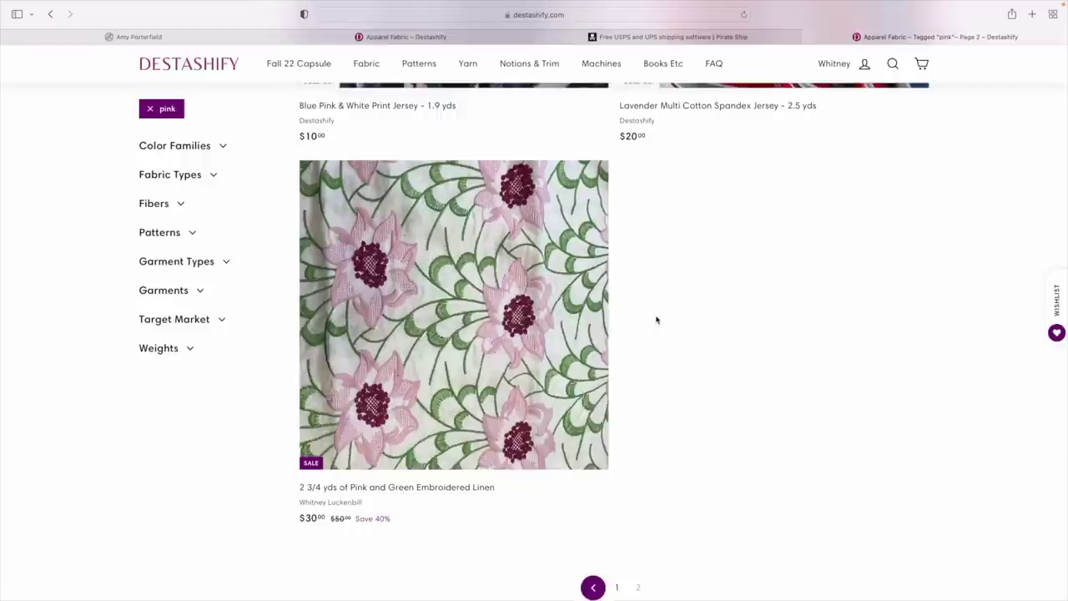
{"action": "scroll", "coordinate": [656, 319], "scroll_direction": "up", "scroll_amount": 1}
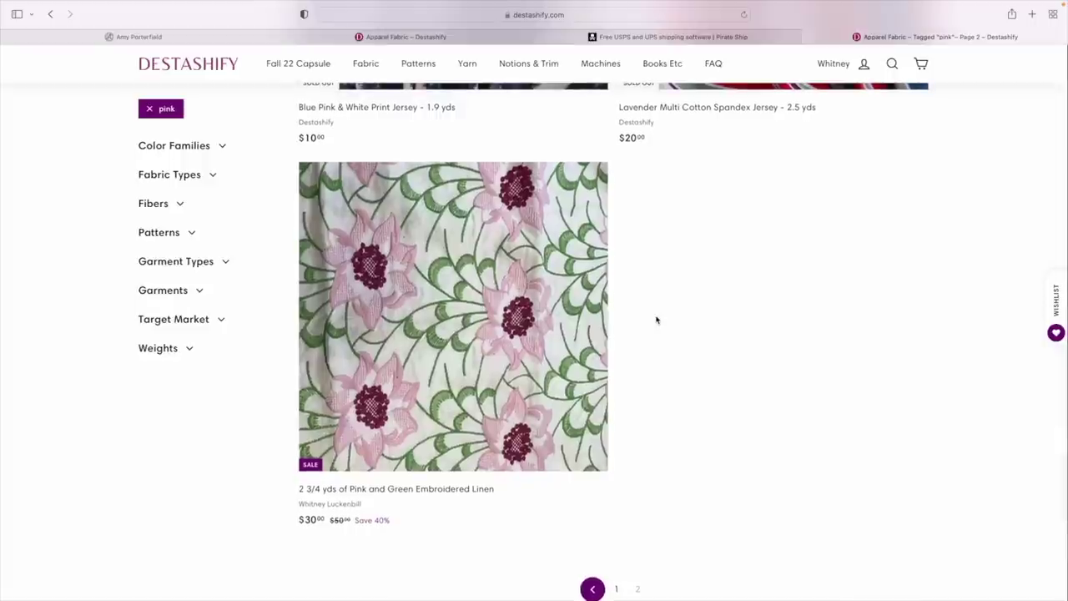
{"action": "scroll", "coordinate": [656, 324], "scroll_direction": "down", "scroll_amount": 2}
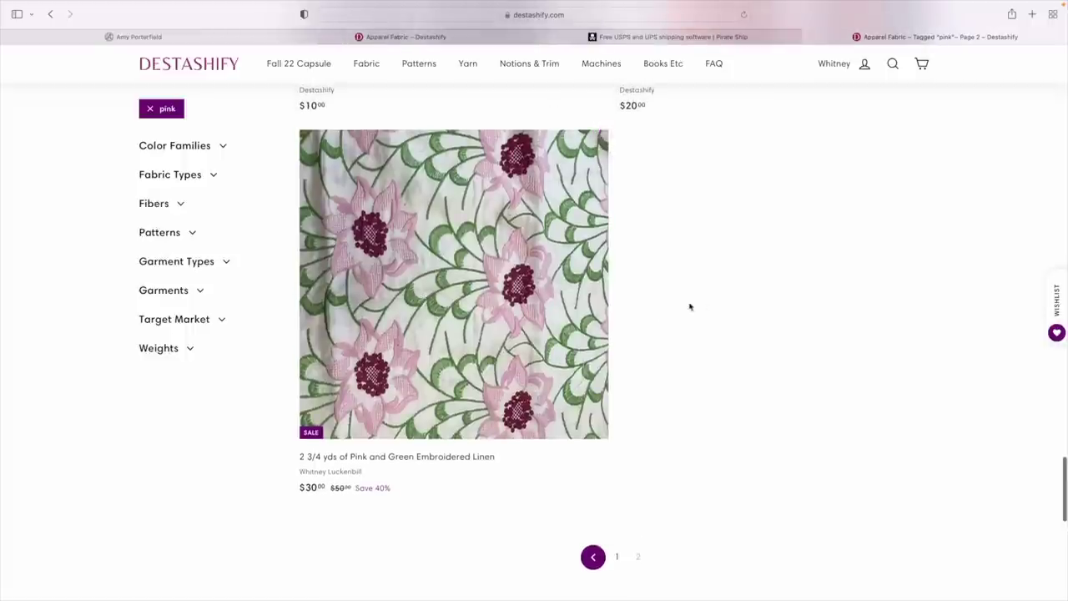
{"action": "scroll", "coordinate": [657, 305], "scroll_direction": "up", "scroll_amount": 3}
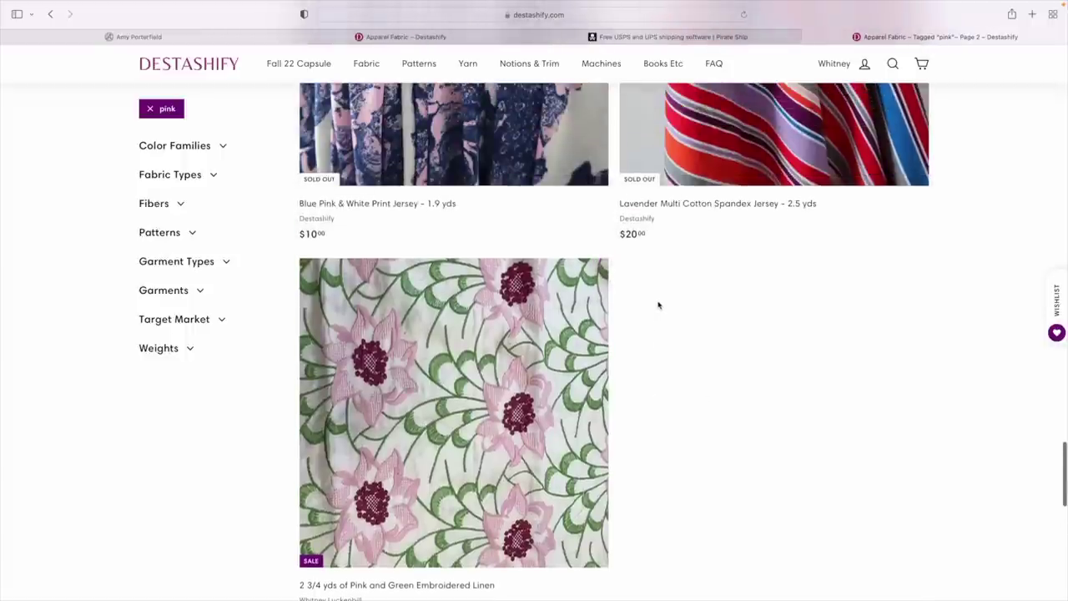
{"action": "scroll", "coordinate": [657, 305], "scroll_direction": "up", "scroll_amount": 2}
{"action": "scroll", "coordinate": [660, 303], "scroll_direction": "down", "scroll_amount": 8}
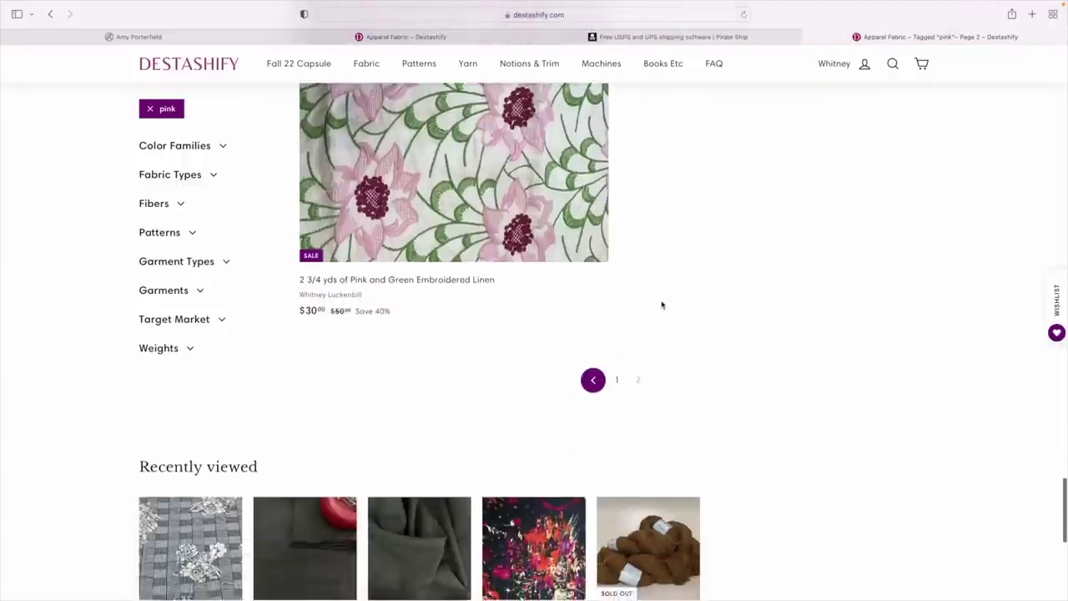
{"action": "scroll", "coordinate": [663, 306], "scroll_direction": "up", "scroll_amount": 2}
{"action": "scroll", "coordinate": [662, 305], "scroll_direction": "up", "scroll_amount": 20}
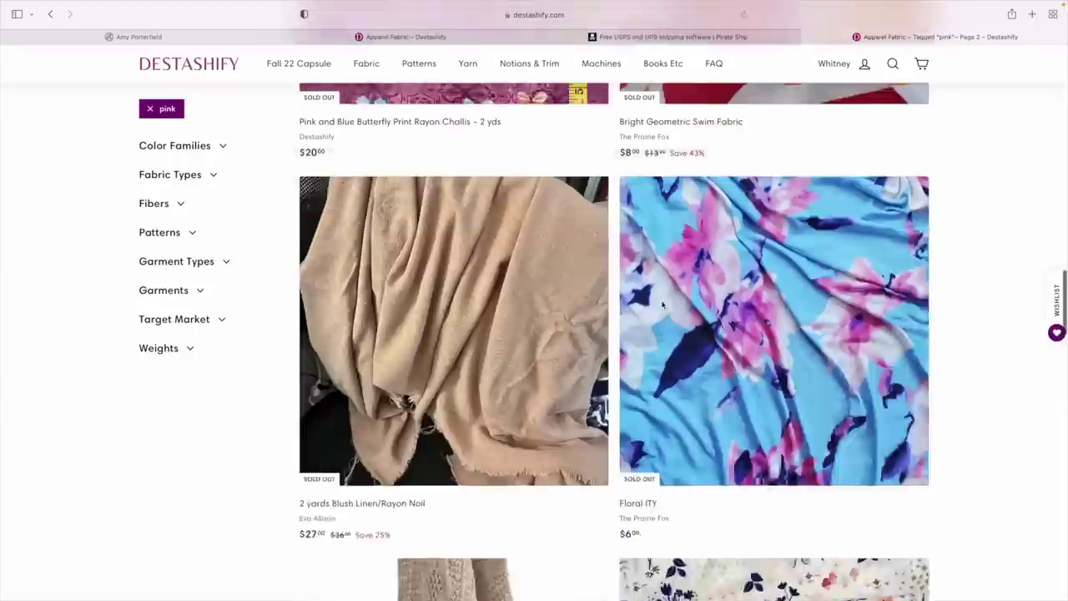
{"action": "scroll", "coordinate": [663, 305], "scroll_direction": "up", "scroll_amount": 15}
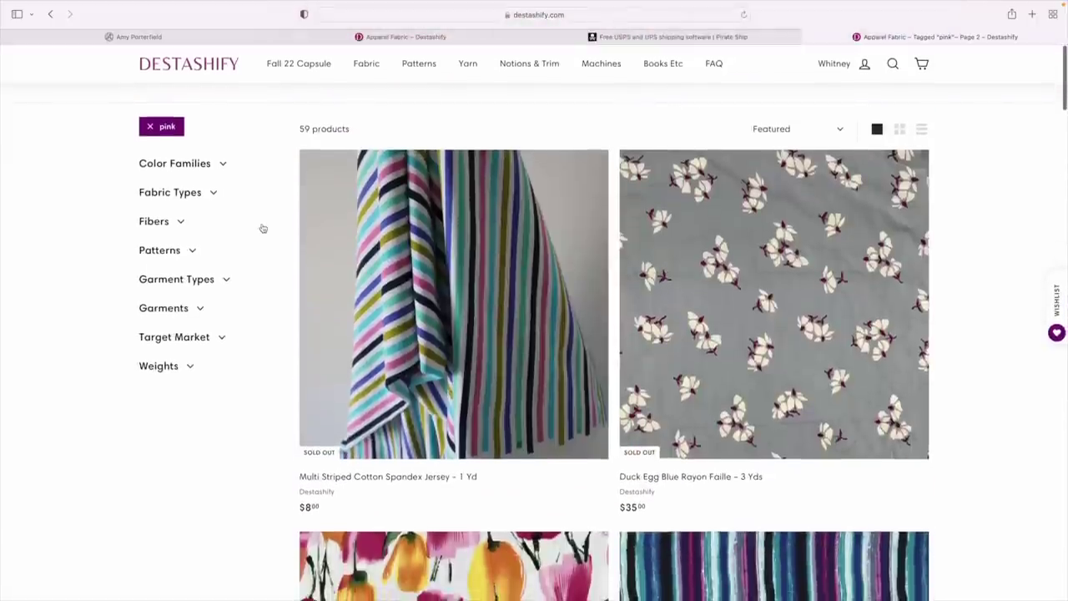